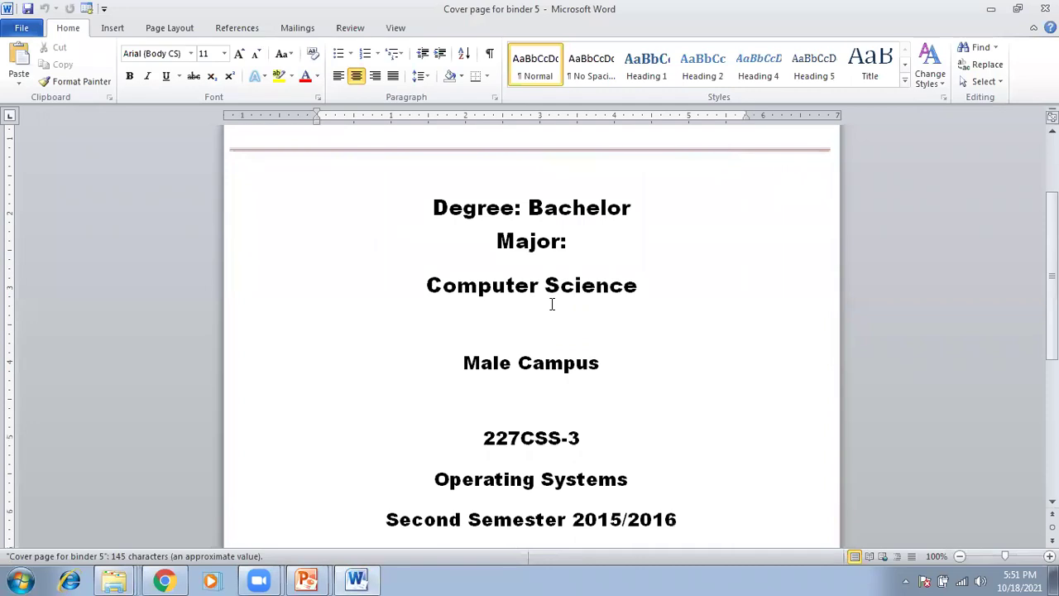
# Review the Binder 5 cover page, highlight the start of its black title banner, and close the document
pyautogui.scroll(-5, 552, 304)
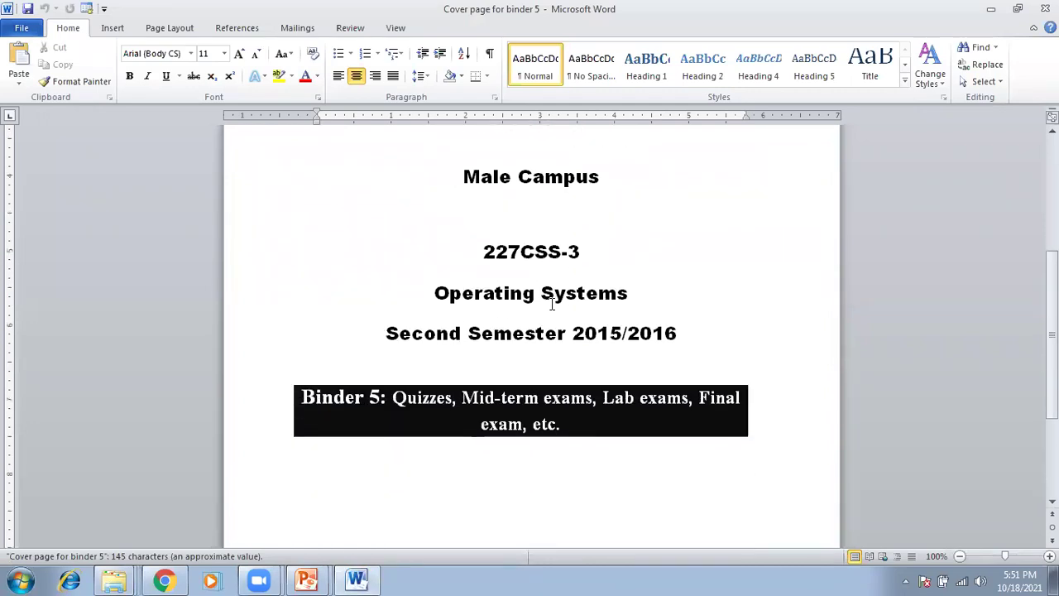
pyautogui.scroll(-4, 552, 304)
pyautogui.scroll(5, 552, 305)
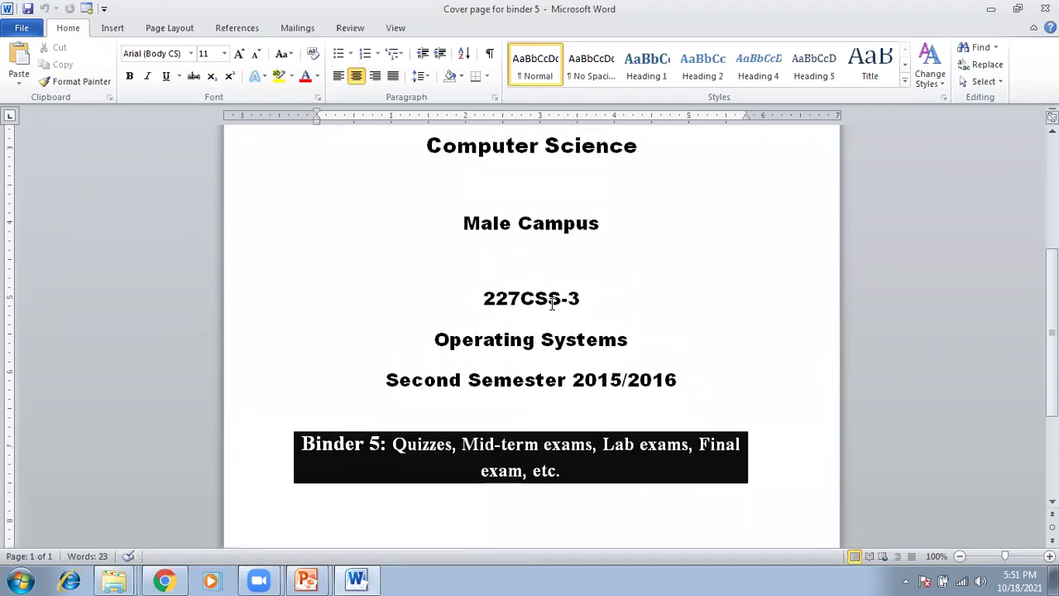
pyautogui.scroll(1, 552, 305)
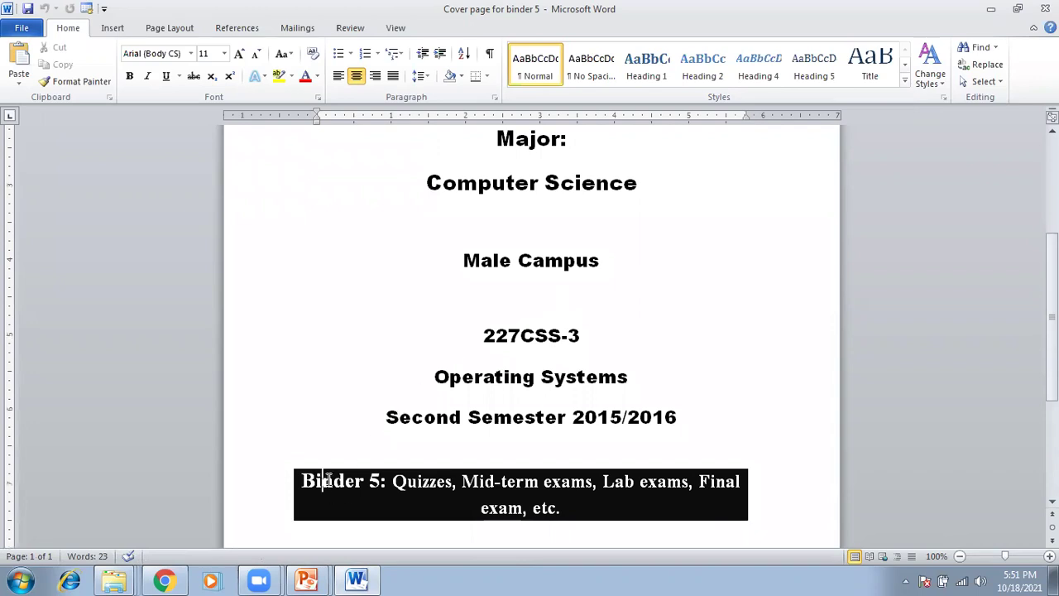
pyautogui.moveTo(315, 483); pyautogui.dragTo(416, 482)
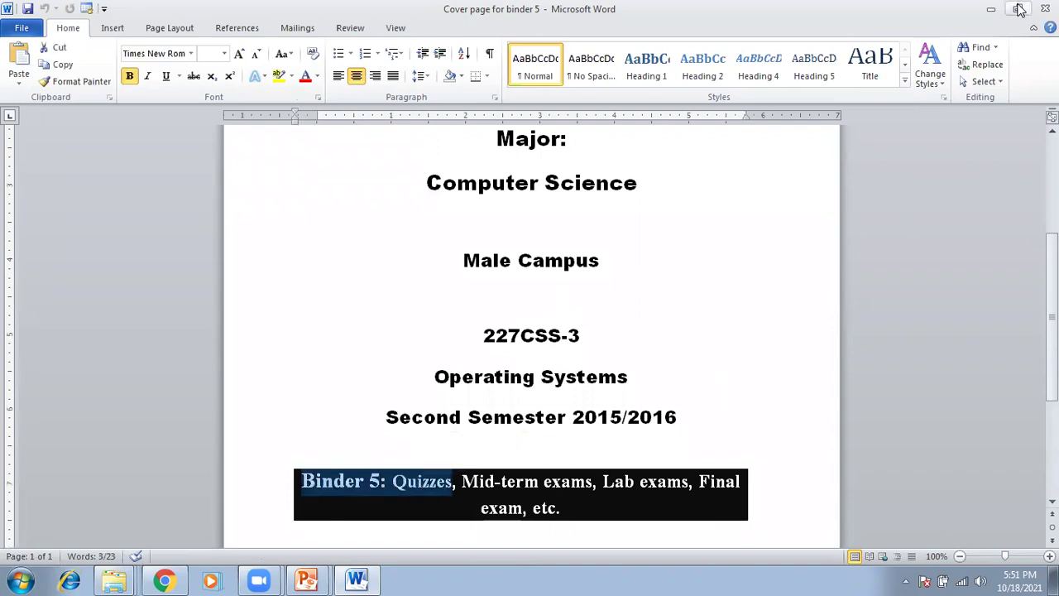
pyautogui.click(1045, 8)
# Open the Binder 5 document and highlight the entries of its contents list one by one, from Quizzes to Final Exam
pyautogui.doubleClick(536, 320)
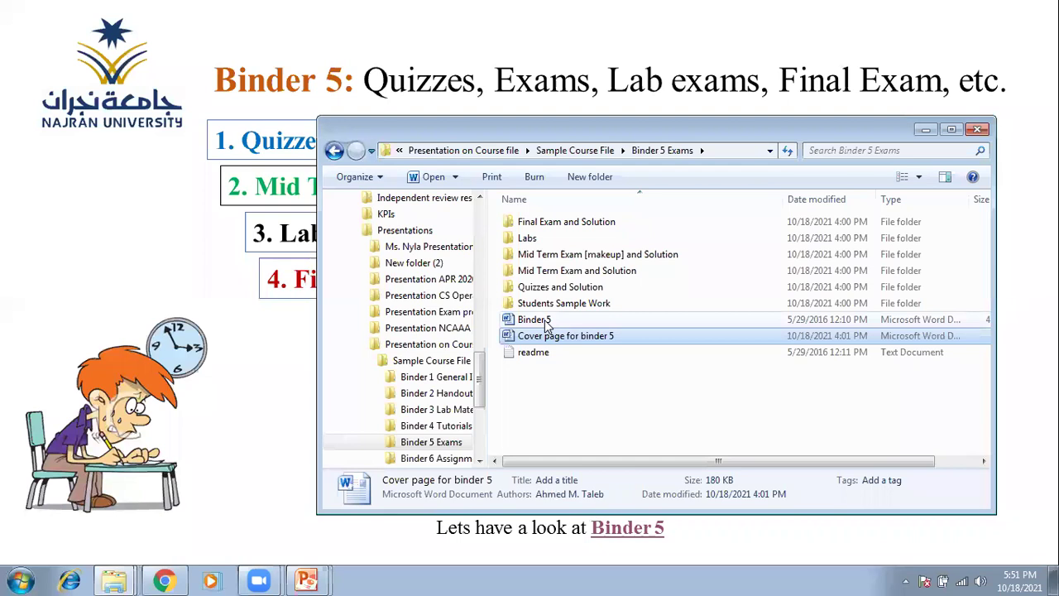
pyautogui.scroll(-3, 391, 279)
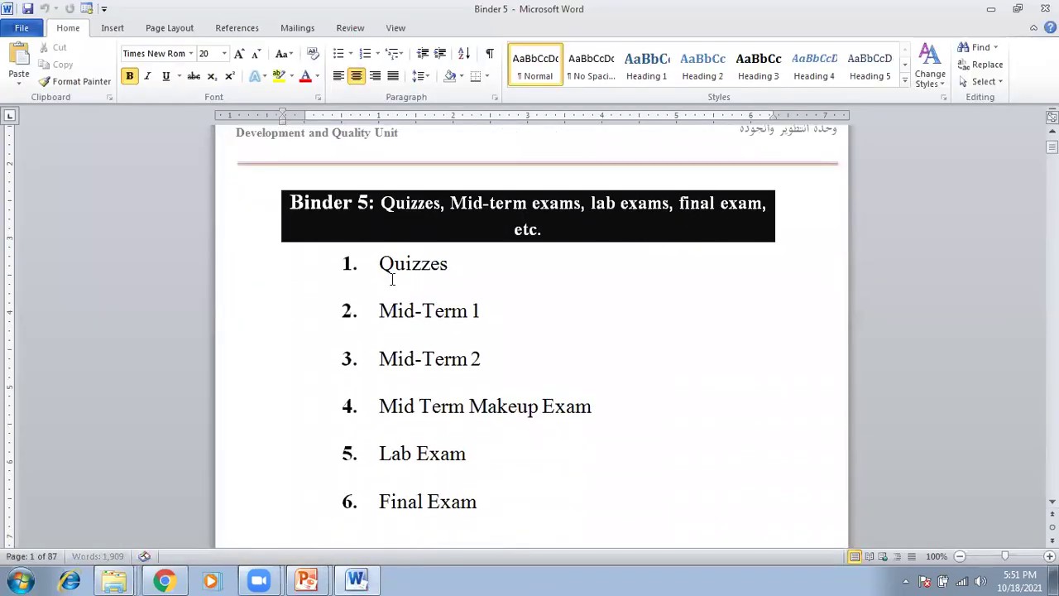
pyautogui.moveTo(381, 264); pyautogui.dragTo(451, 263)
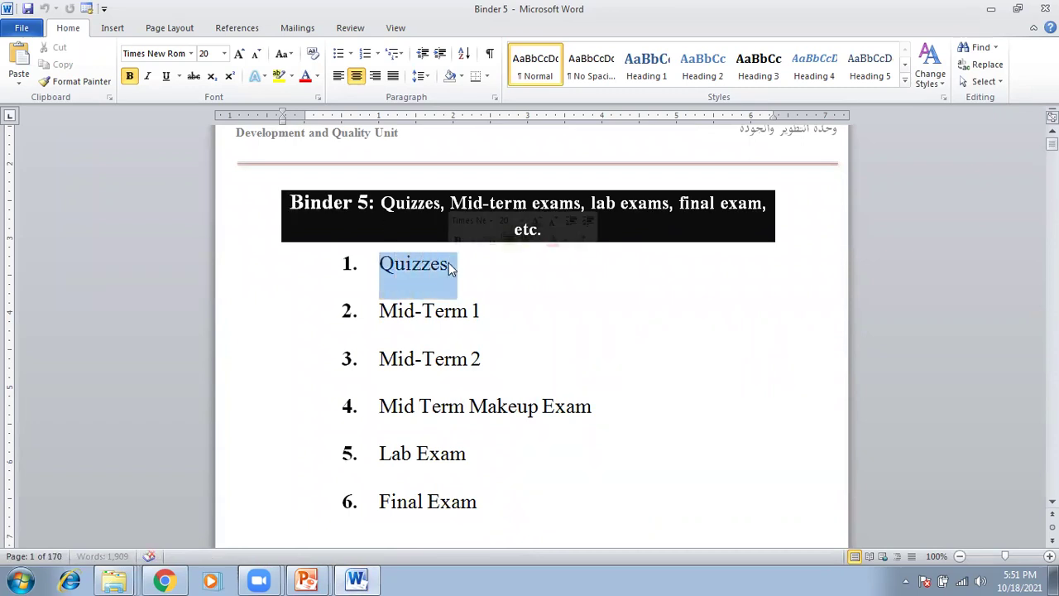
pyautogui.moveTo(383, 312); pyautogui.dragTo(473, 321)
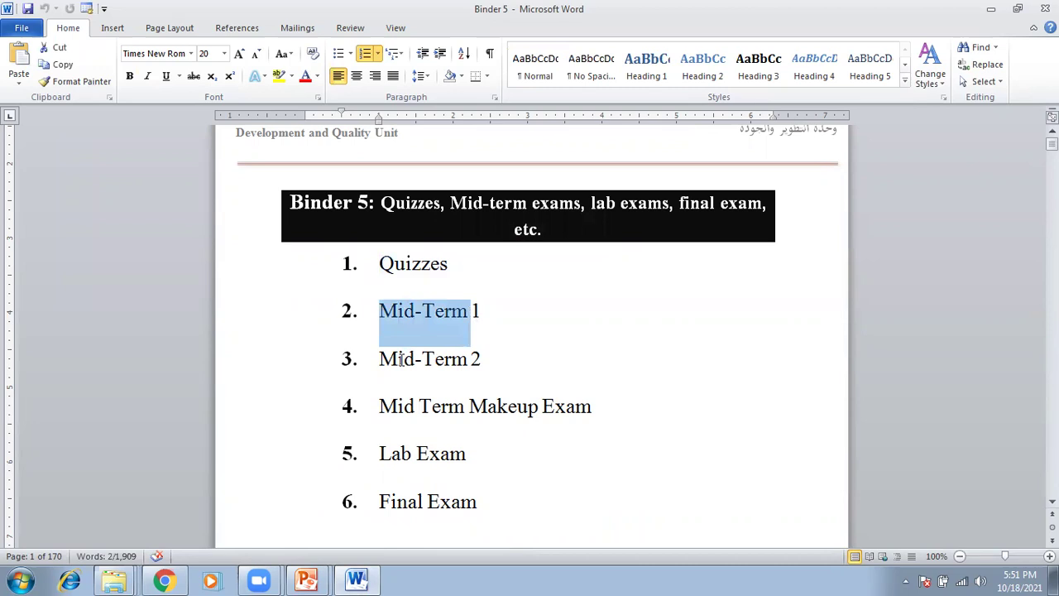
pyautogui.moveTo(404, 360); pyautogui.dragTo(480, 371)
pyautogui.moveTo(410, 399); pyautogui.dragTo(566, 404)
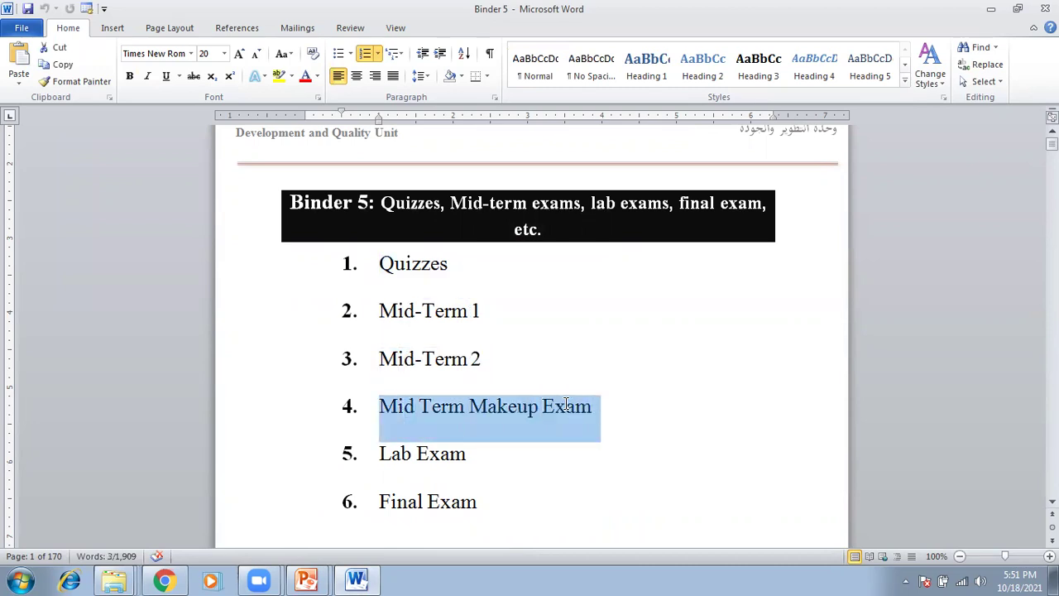
pyautogui.moveTo(405, 457); pyautogui.dragTo(474, 457)
pyautogui.moveTo(387, 506); pyautogui.dragTo(483, 504)
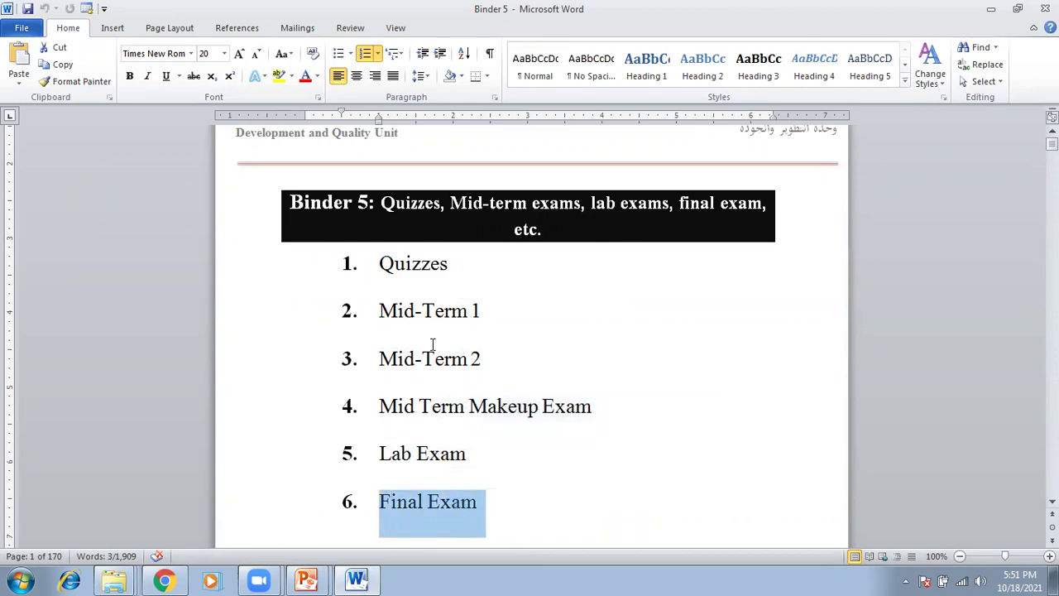
# Examine the Quizzes section page, highlighting its heading, and continue to the Quiz 1 contents page
pyautogui.scroll(-4, 431, 344)
pyautogui.scroll(4, 431, 344)
pyautogui.scroll(-18, 385, 273)
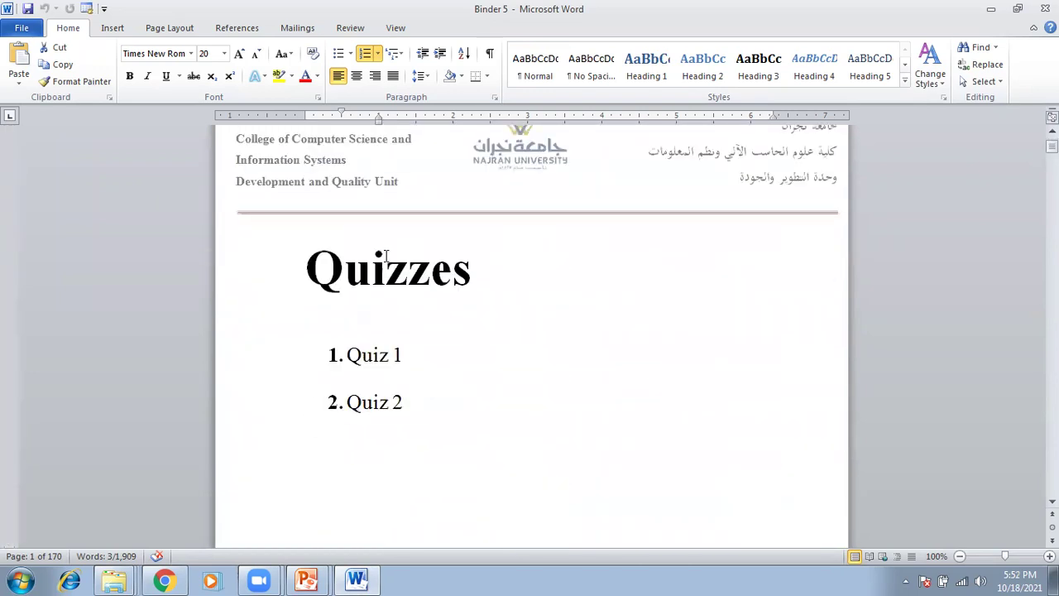
pyautogui.moveTo(323, 272); pyautogui.dragTo(454, 272)
pyautogui.scroll(-15, 351, 356)
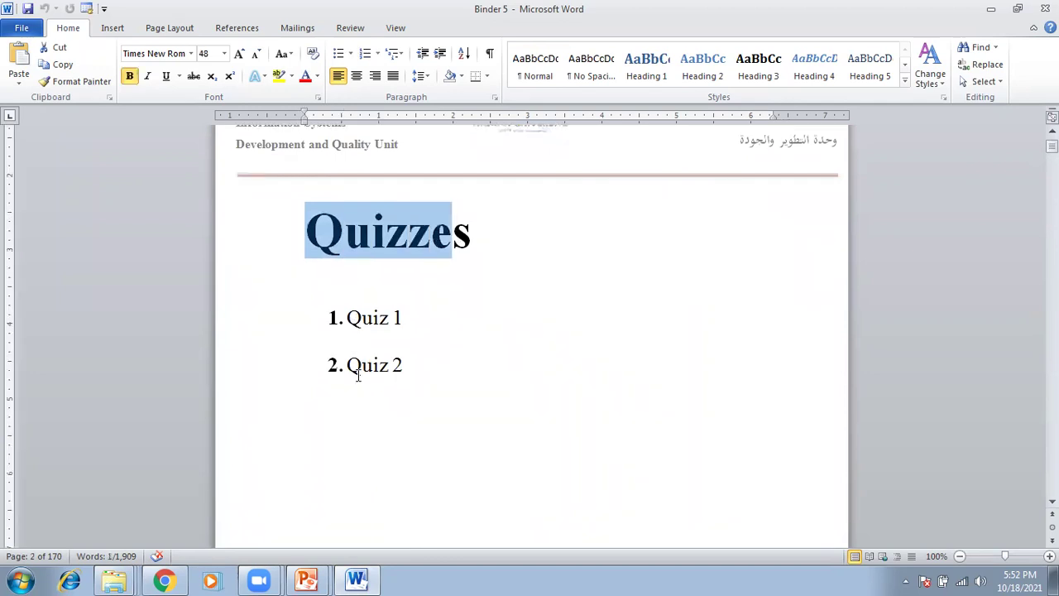
pyautogui.scroll(-8, 415, 352)
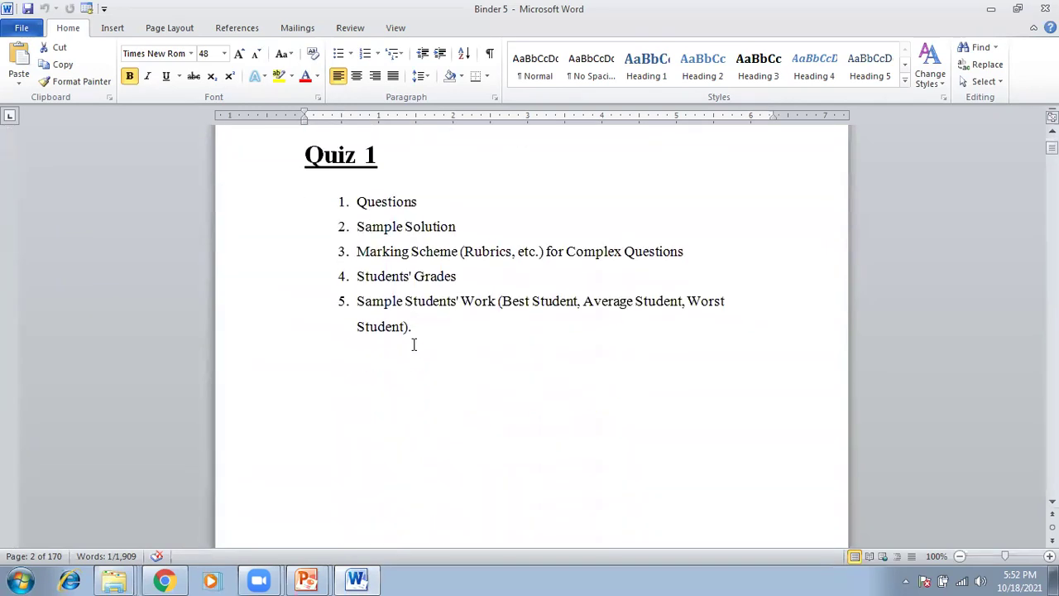
pyautogui.scroll(2, 337, 220)
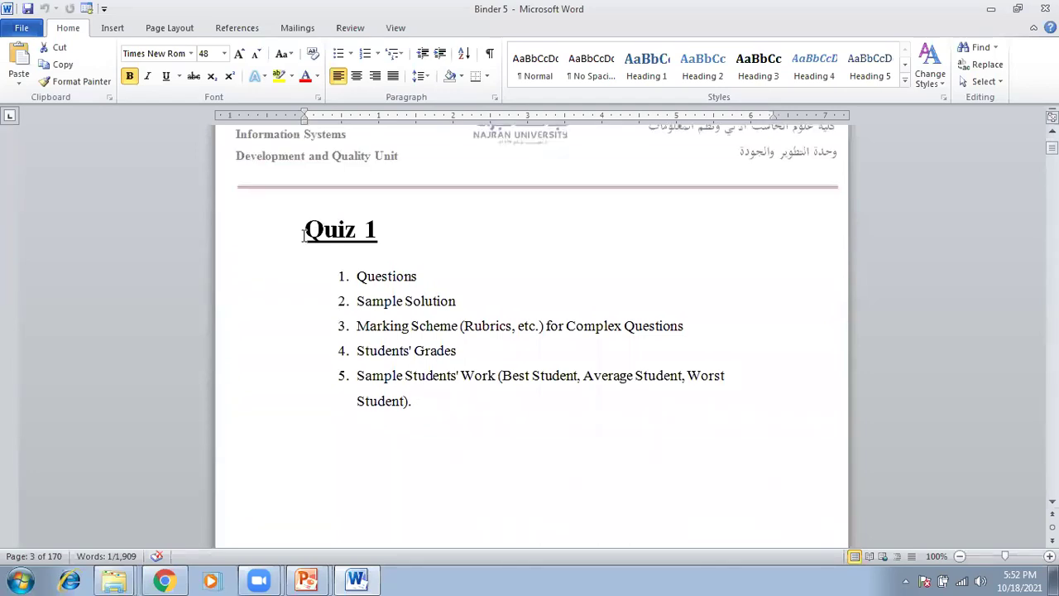
# Highlight each item of the Quiz 1 list in turn, from Questions to Sample Students' Work
pyautogui.moveTo(355, 277); pyautogui.dragTo(426, 278)
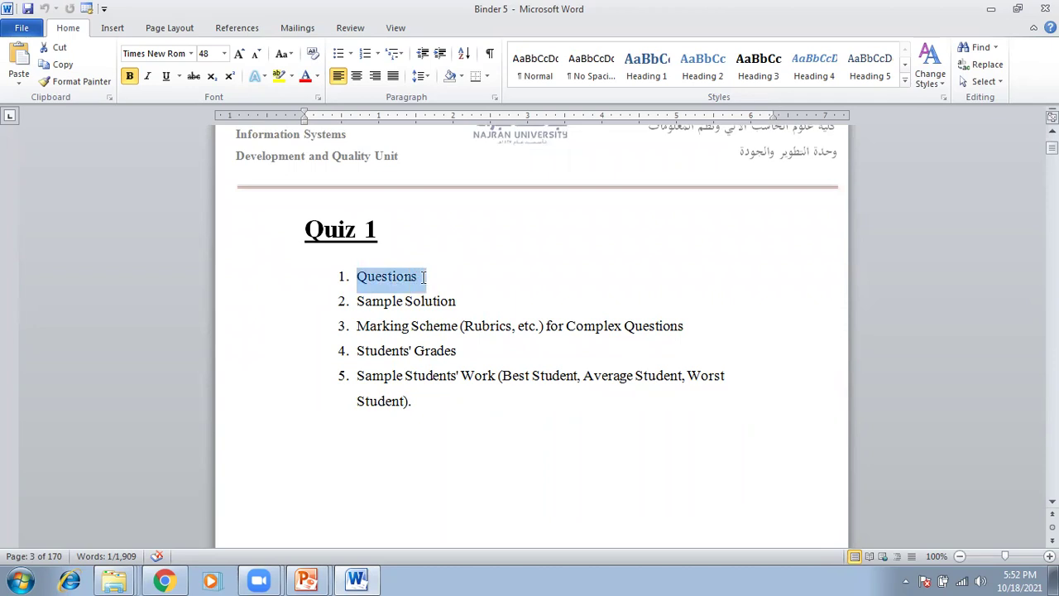
pyautogui.moveTo(355, 301); pyautogui.dragTo(461, 300)
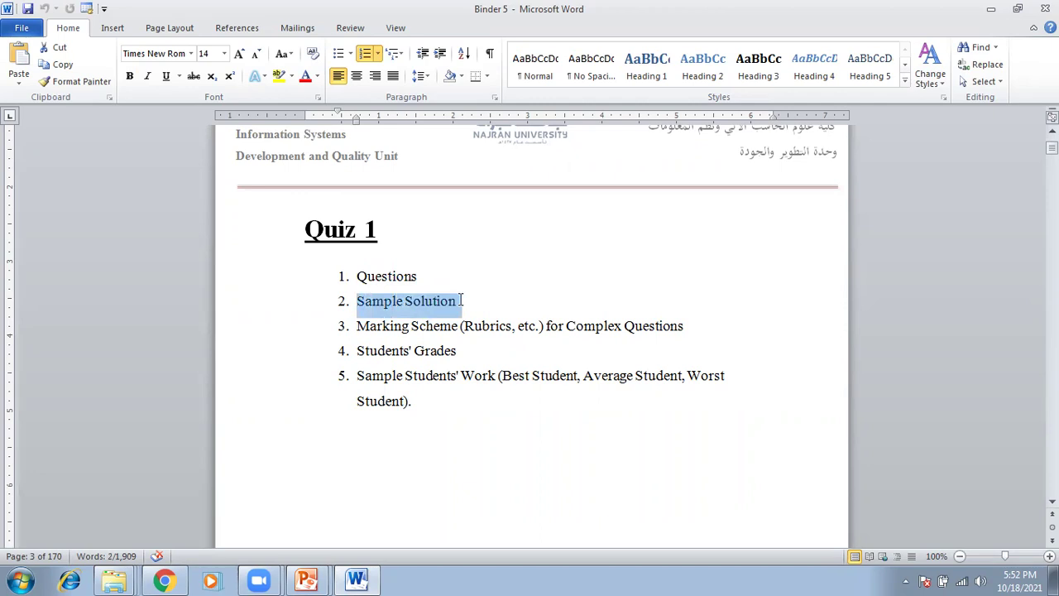
pyautogui.click(362, 326)
pyautogui.moveTo(362, 326); pyautogui.dragTo(670, 331)
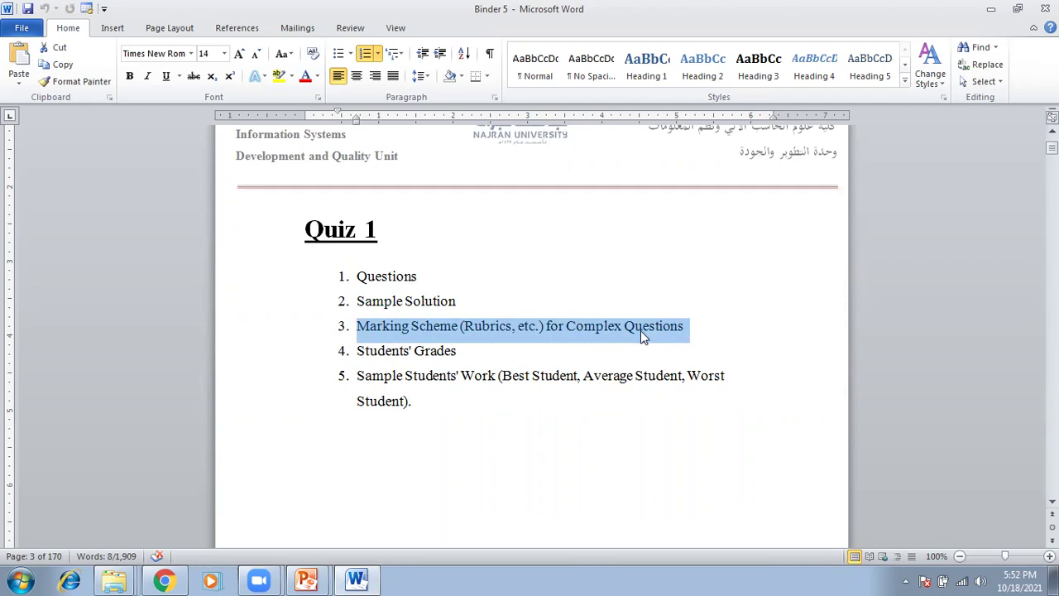
pyautogui.moveTo(359, 350); pyautogui.dragTo(469, 356)
pyautogui.moveTo(356, 374); pyautogui.dragTo(629, 373)
pyautogui.click(501, 376)
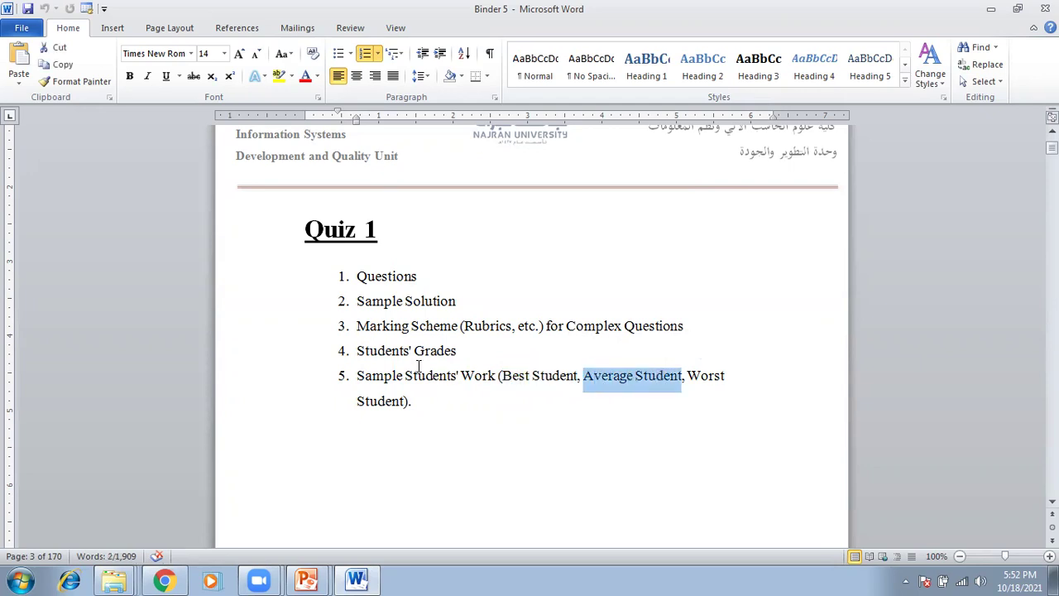
# View the Quiz# 01 Questions and Sample Solution pages and highlight the red note naming the folder with the questions
pyautogui.scroll(-12, 417, 367)
pyautogui.scroll(-10, 416, 369)
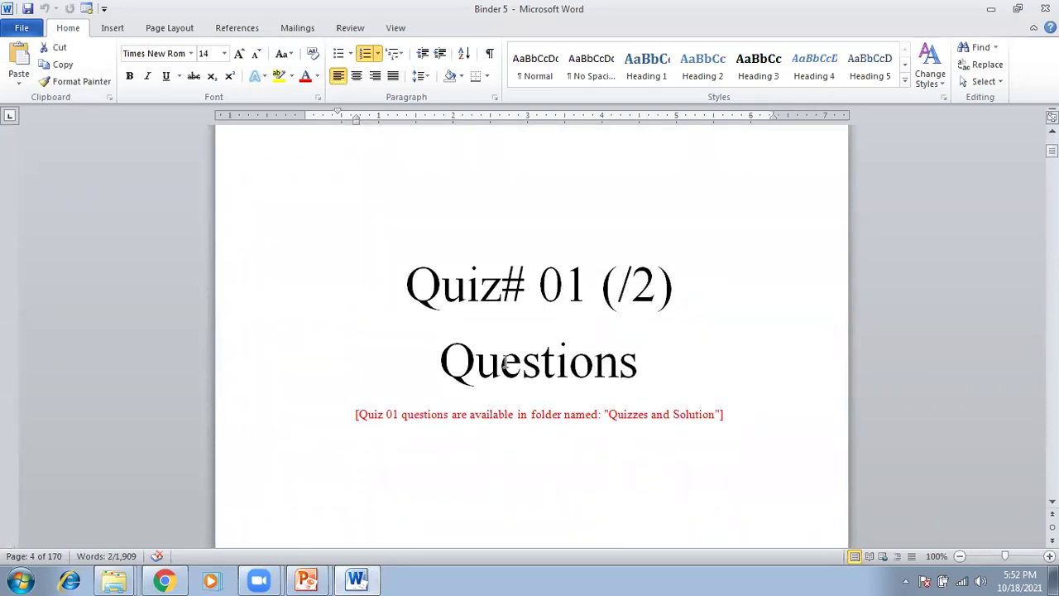
pyautogui.scroll(-20, 504, 363)
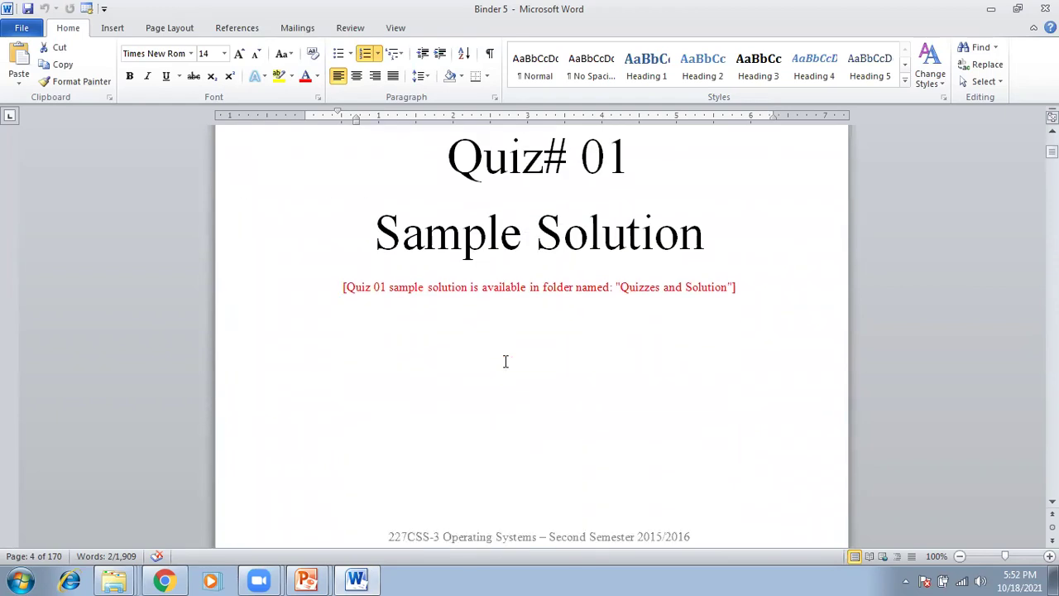
pyautogui.scroll(15, 505, 361)
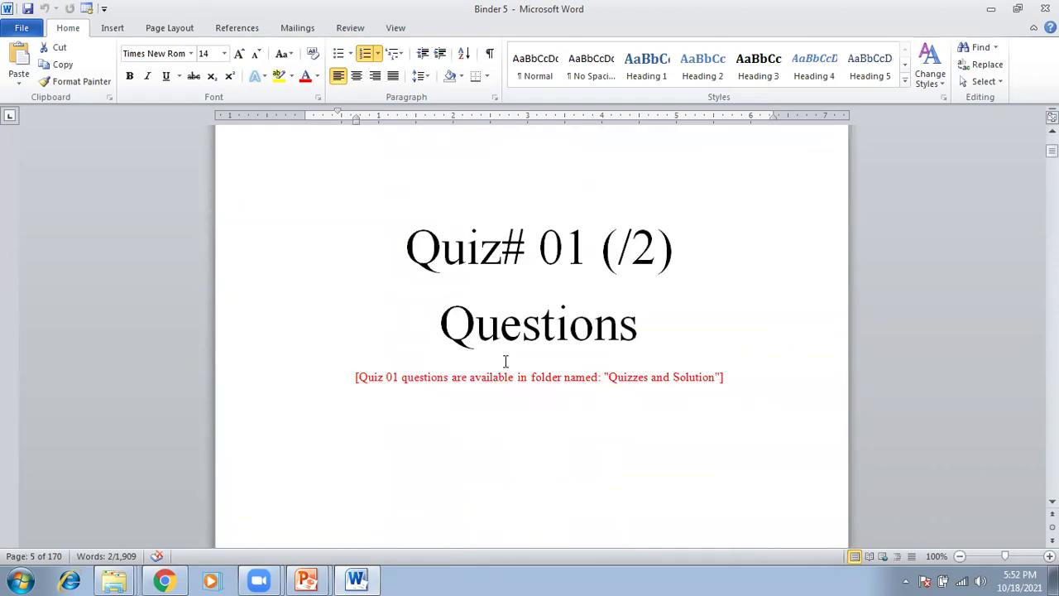
pyautogui.moveTo(360, 377); pyautogui.dragTo(708, 377)
pyautogui.click(685, 379)
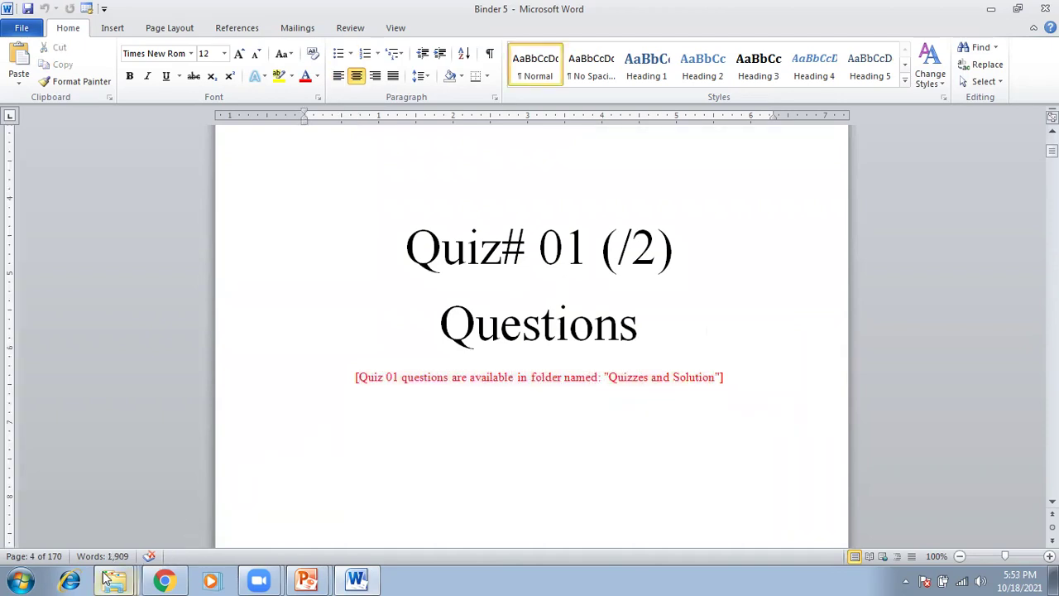
# Switch to the Binder 5 Exams folder in Windows Explorer and open its Quizzes and Solution subfolder
pyautogui.rightClick(114, 580)
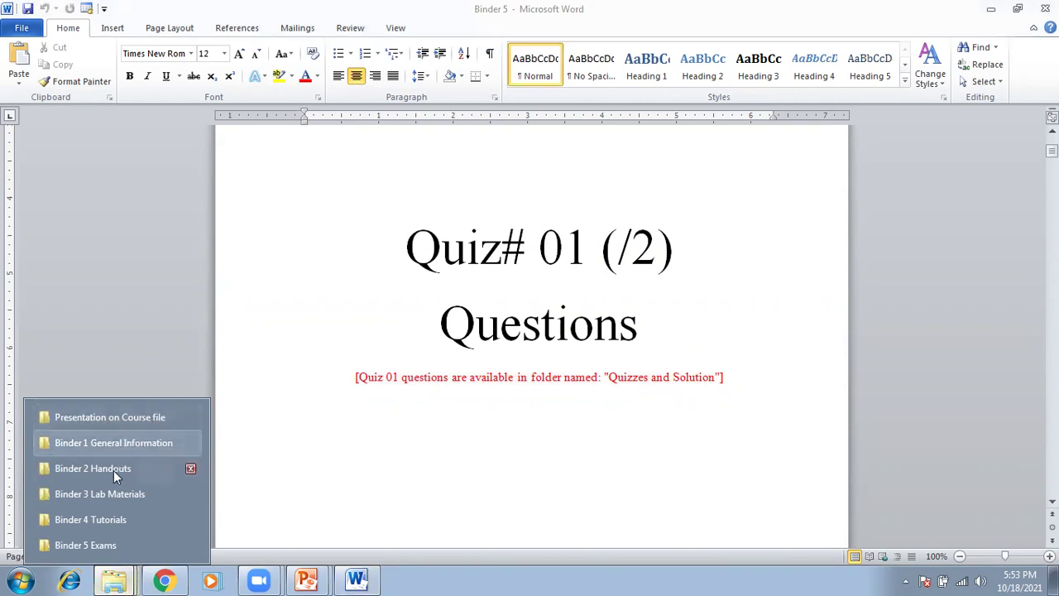
pyautogui.click(90, 543)
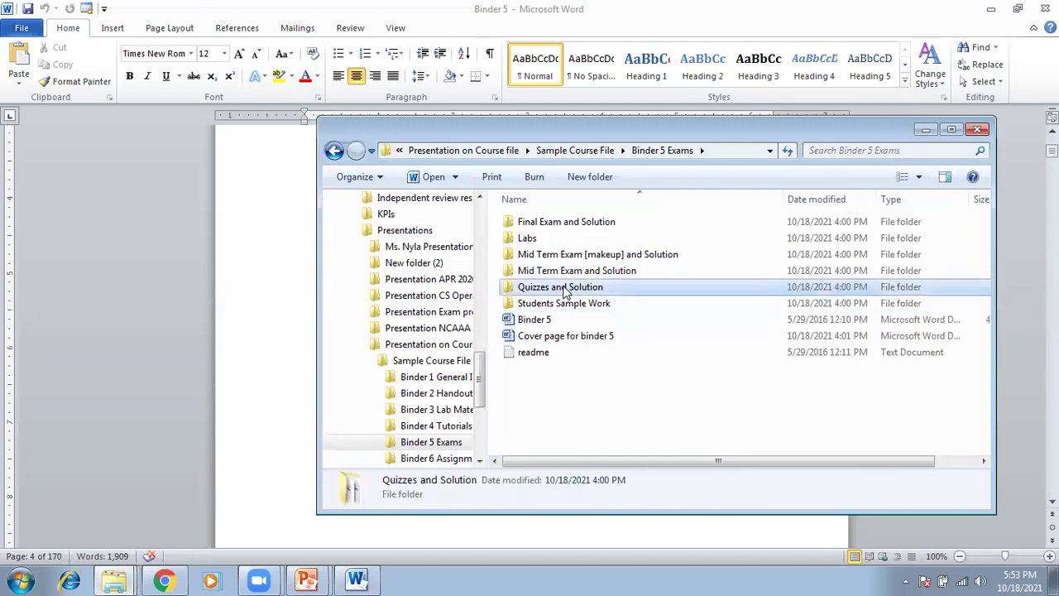
pyautogui.doubleClick(565, 292)
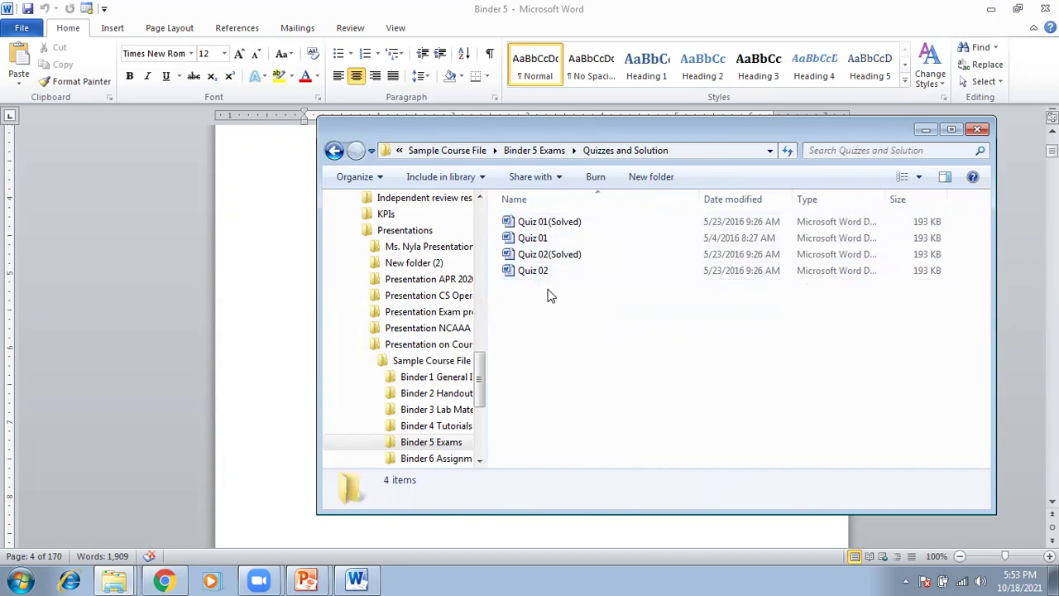
# Open the Quiz 01 document, look through its questions, and close it
pyautogui.doubleClick(534, 240)
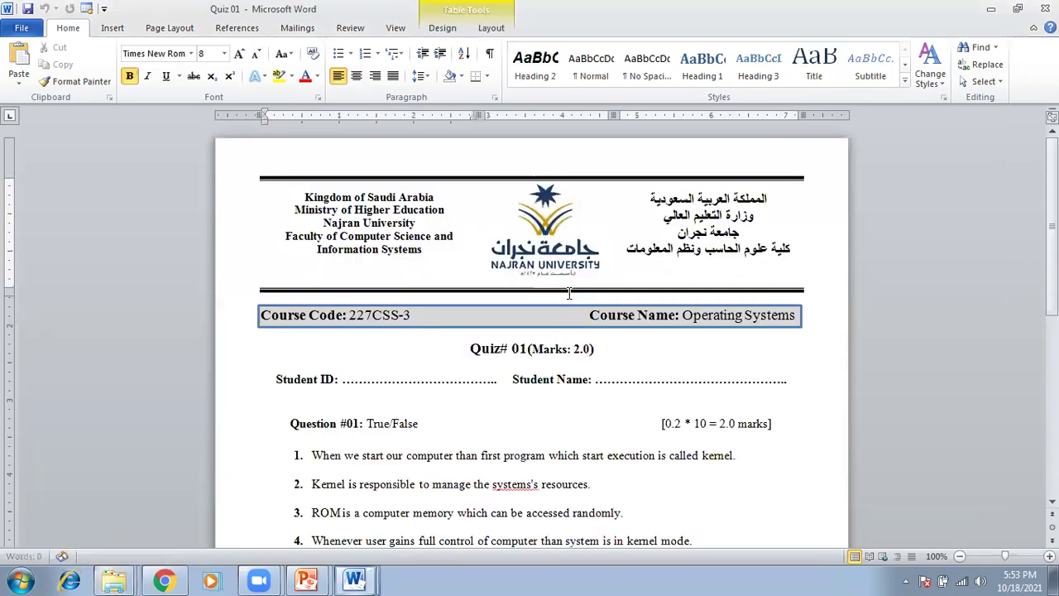
pyautogui.scroll(-10, 570, 293)
pyautogui.scroll(10, 569, 293)
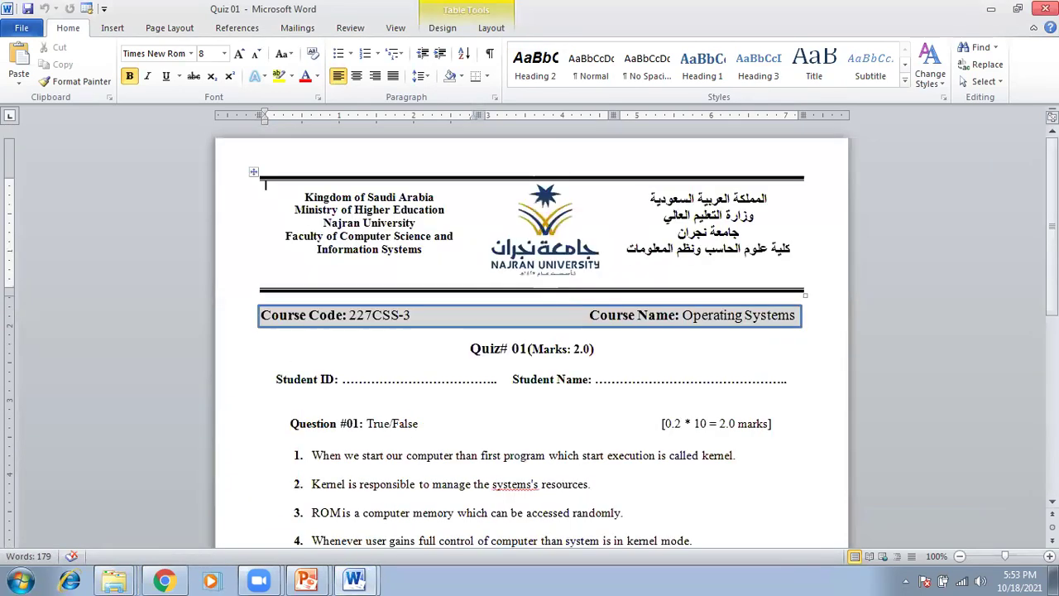
pyautogui.click(1045, 8)
# Open and look through the Quiz 01(Solved) document, close it, and go back to the Binder 5 Exams folder
pyautogui.click(565, 222)
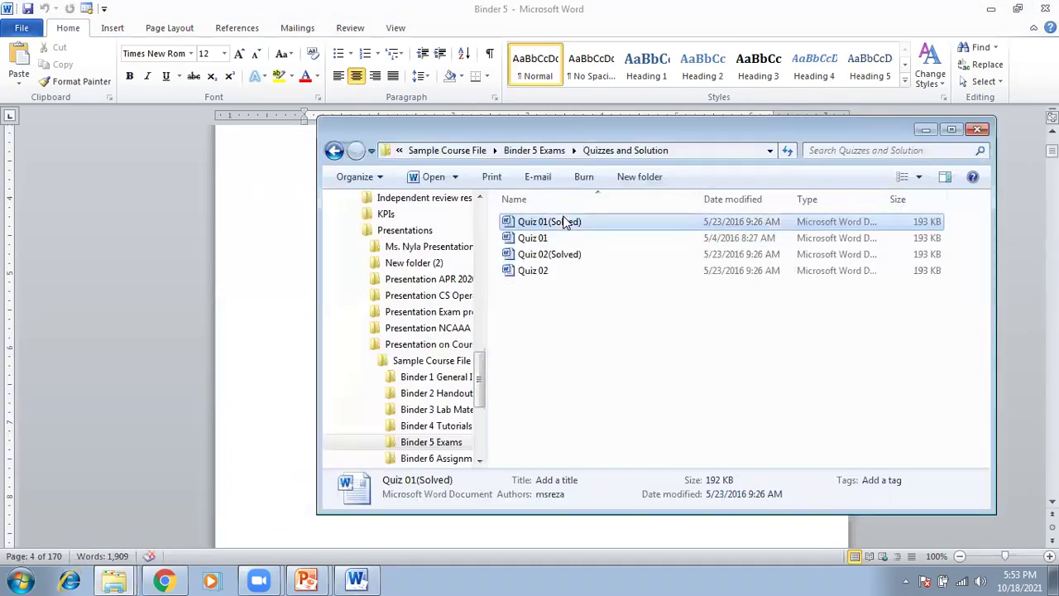
pyautogui.doubleClick(566, 222)
pyautogui.scroll(-5, 540, 290)
pyautogui.scroll(2, 539, 289)
pyautogui.scroll(-5, 540, 290)
pyautogui.click(1045, 8)
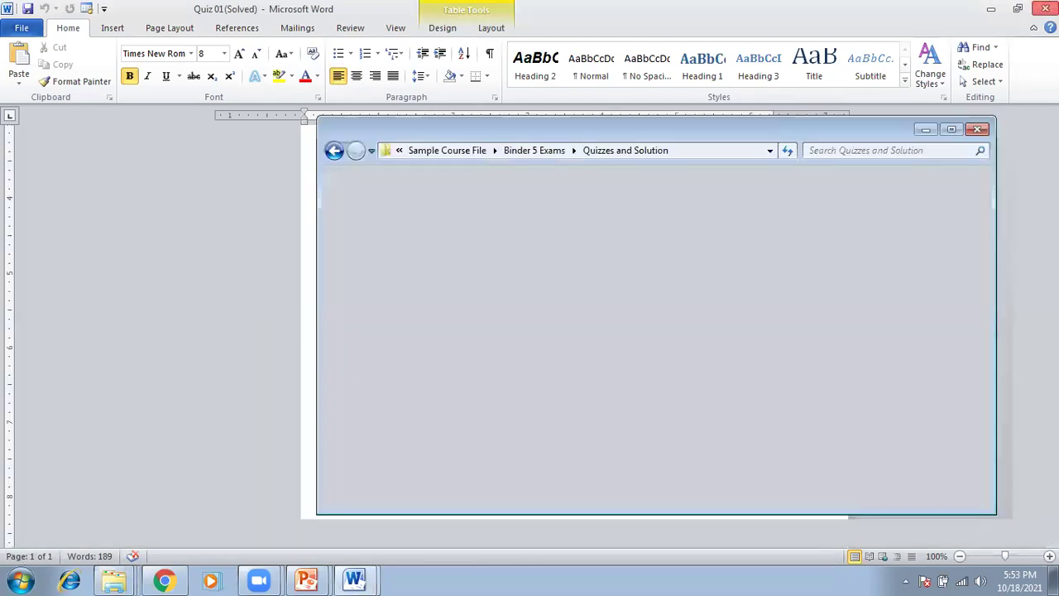
pyautogui.click(334, 150)
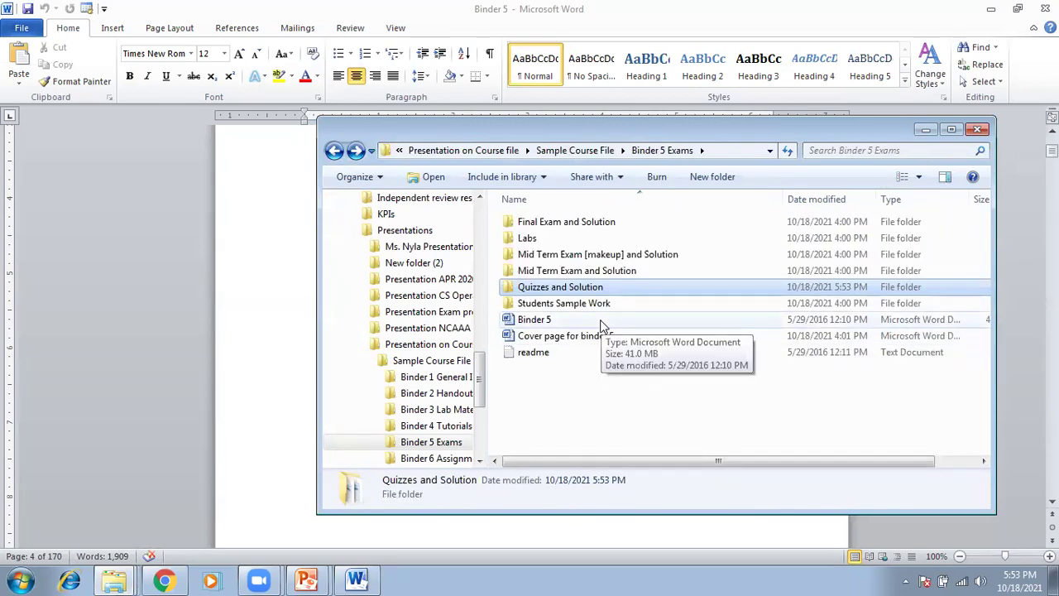
# Return to the Binder 5 document in Word and highlight the rubric explanation on the Quiz# 01 Marking Scheme/Guide page
pyautogui.click(303, 327)
pyautogui.scroll(-5, 567, 339)
pyautogui.scroll(-20, 568, 339)
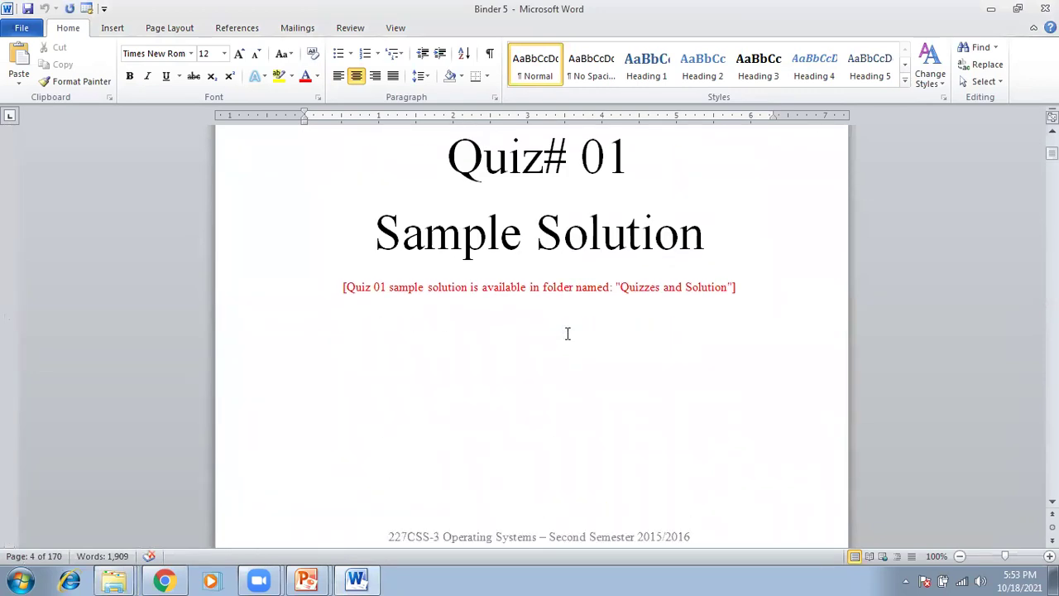
pyautogui.scroll(-15, 568, 333)
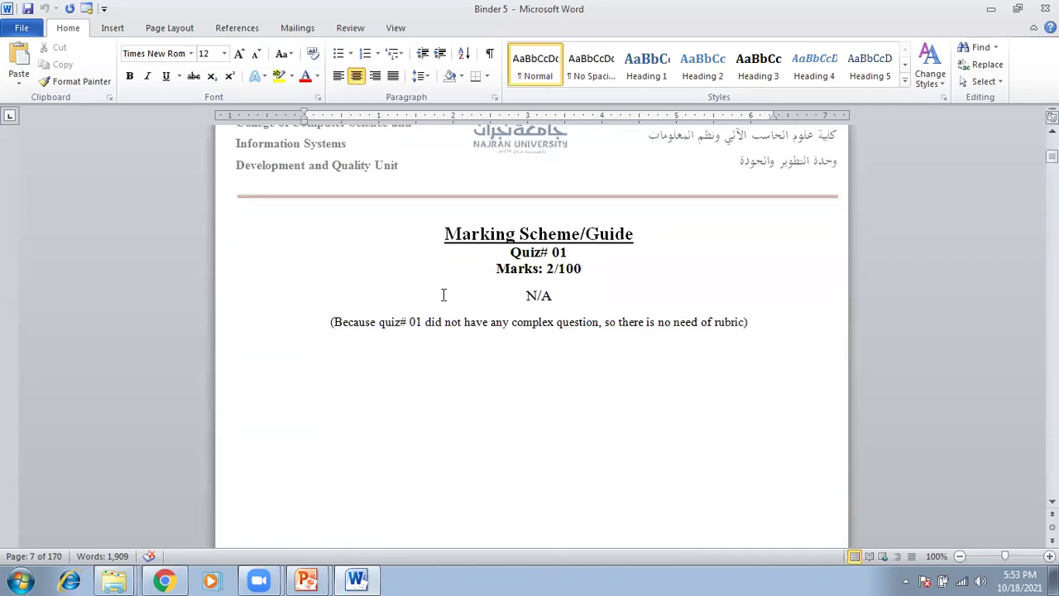
pyautogui.moveTo(337, 322); pyautogui.dragTo(750, 320)
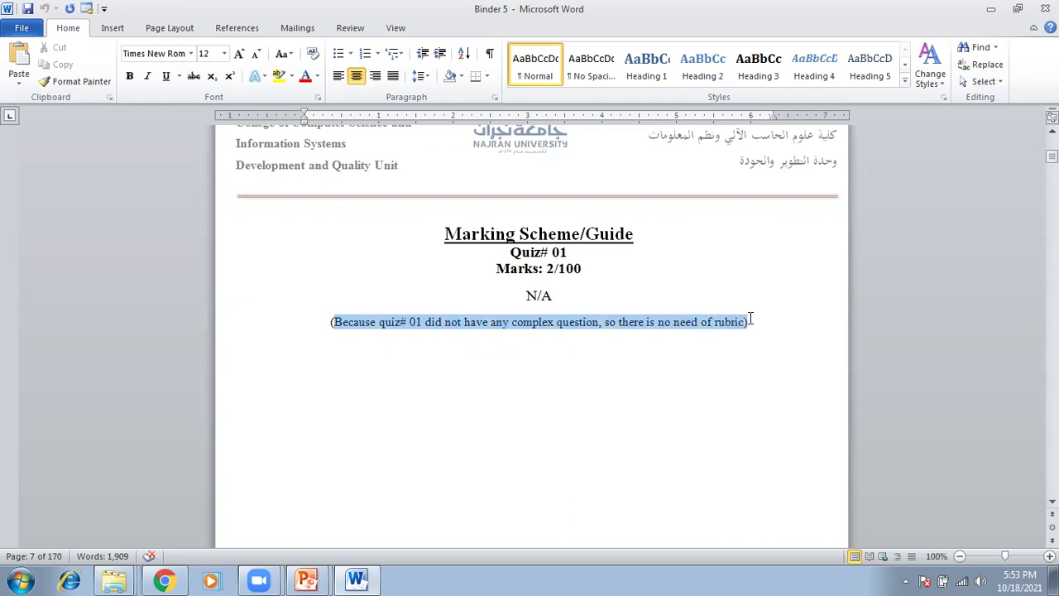
pyautogui.click(640, 319)
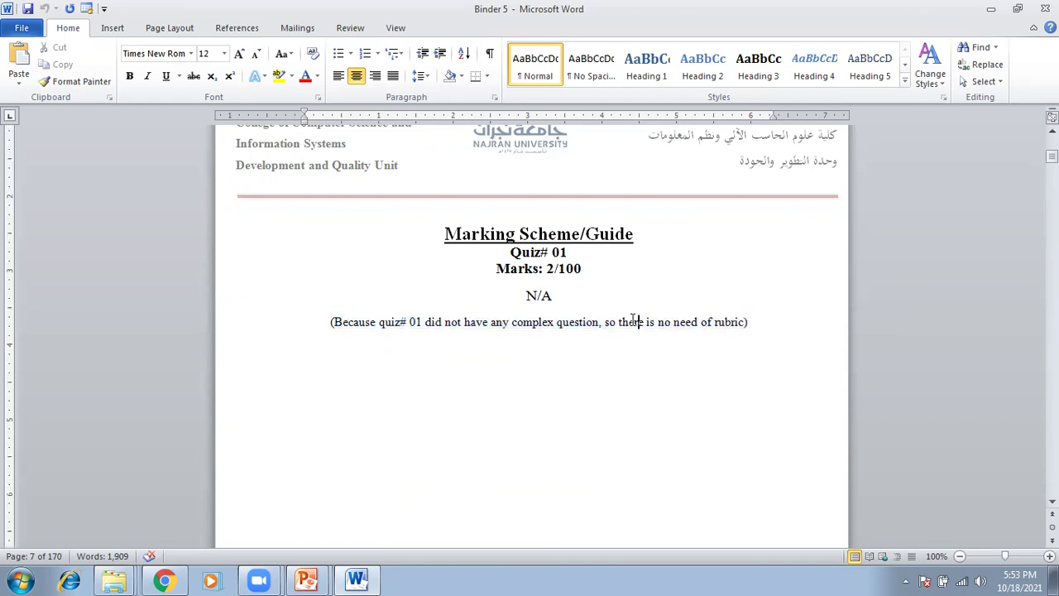
pyautogui.tripleClick(633, 322)
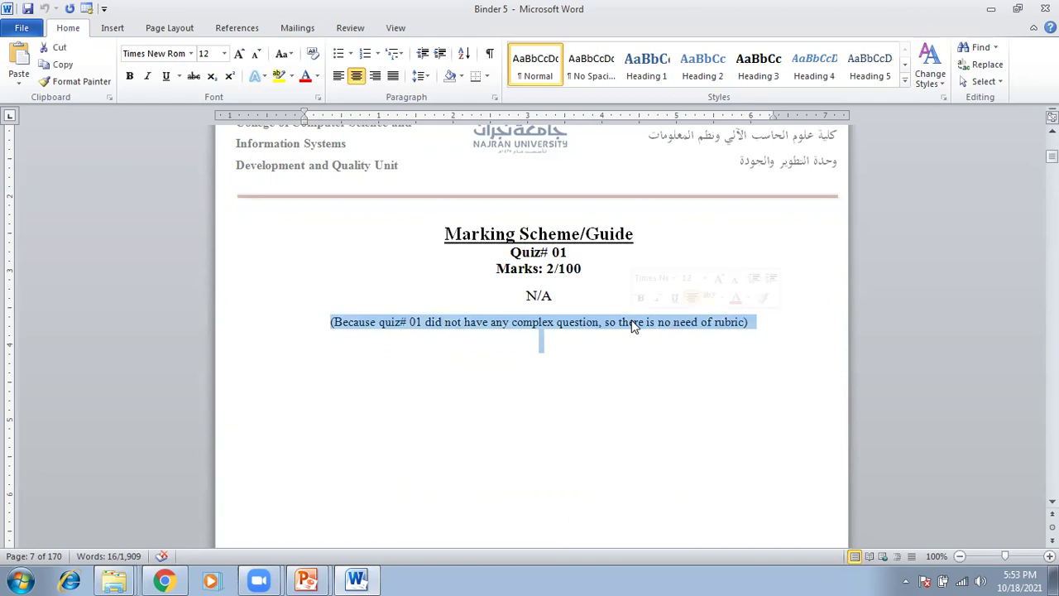
# Clear the text highlight and go past the Students' Grades title page to the Quiz# 01 grades table
pyautogui.click(632, 321)
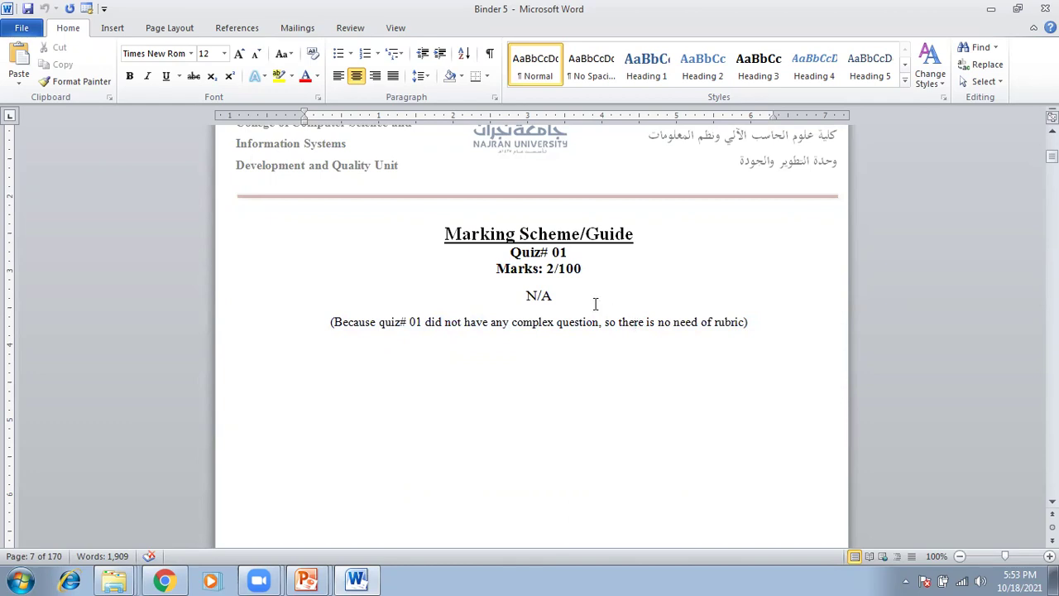
pyautogui.scroll(-15, 595, 302)
pyautogui.scroll(-10, 591, 296)
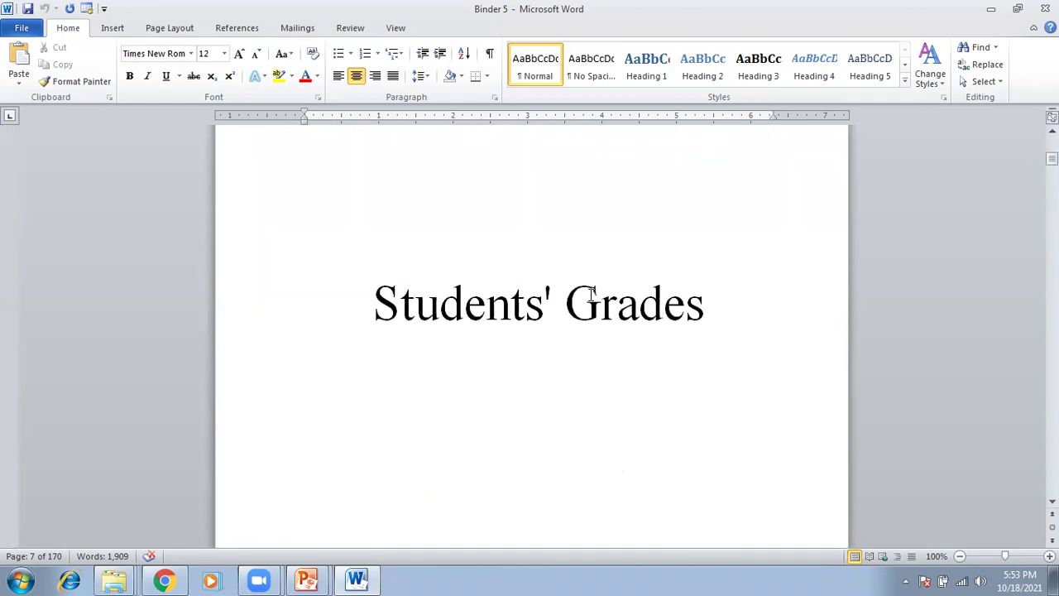
pyautogui.scroll(6, 591, 296)
pyautogui.scroll(-10, 591, 296)
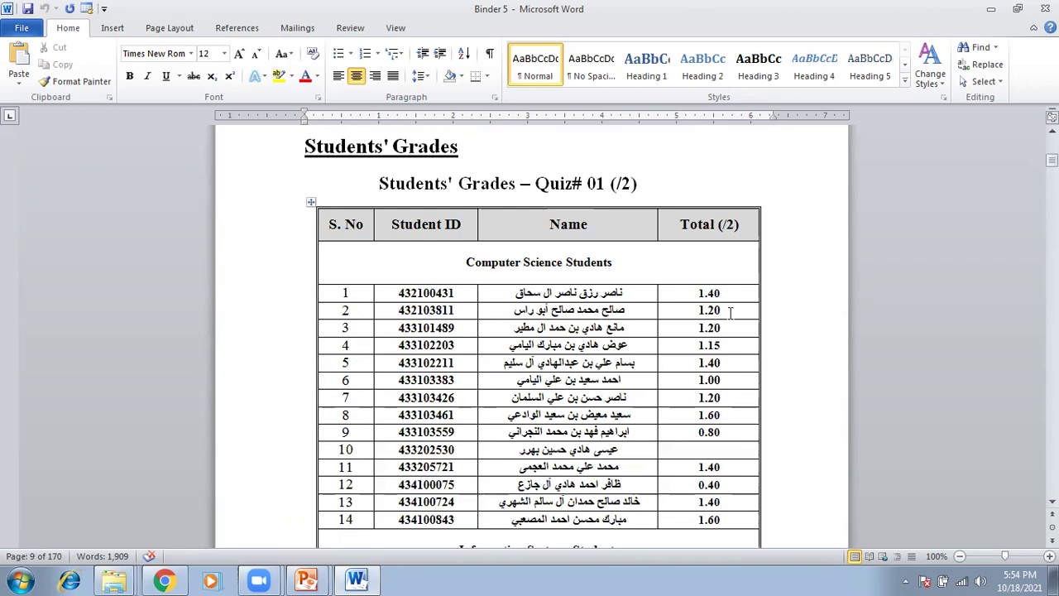
# Review the Quiz# 01 grades table, highlighting the first student's total and the Computer Science Students and Information Systems Students headings
pyautogui.moveTo(700, 292); pyautogui.dragTo(727, 293)
pyautogui.scroll(-1, 709, 329)
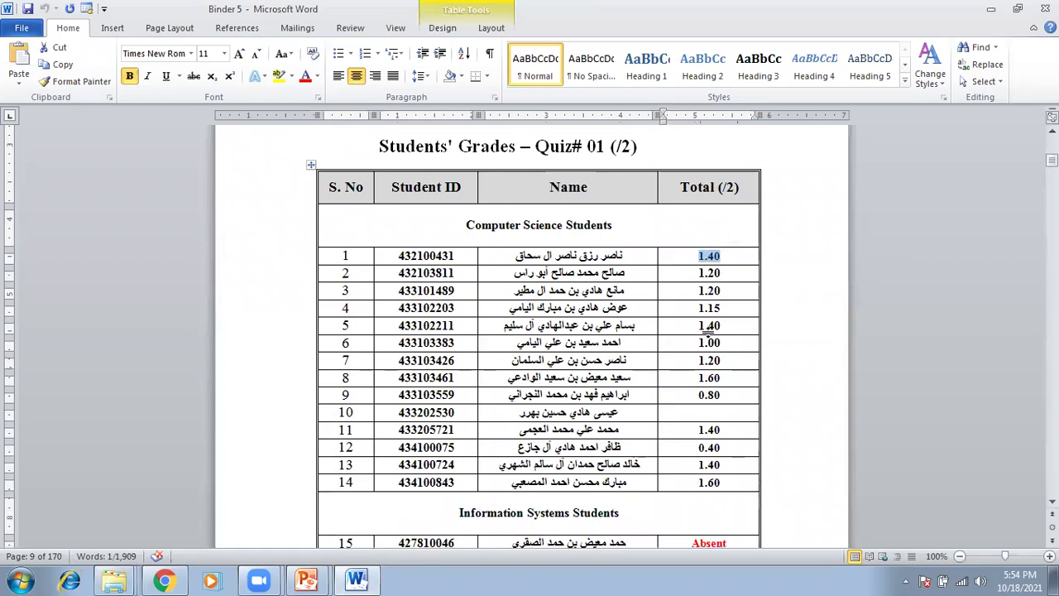
pyautogui.scroll(-4, 709, 331)
pyautogui.scroll(7, 709, 331)
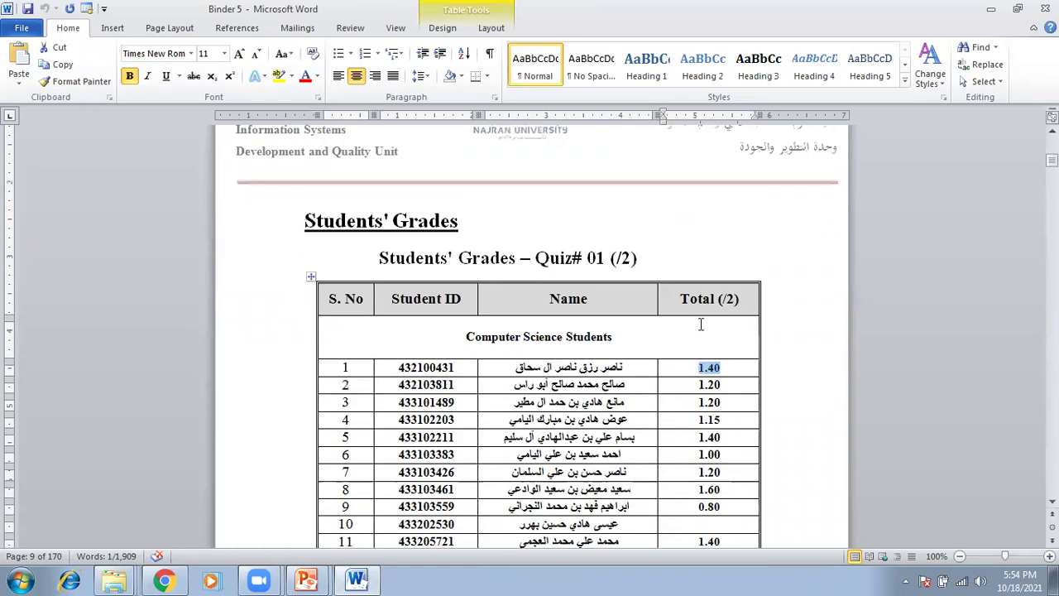
pyautogui.moveTo(467, 337); pyautogui.dragTo(612, 337)
pyautogui.scroll(-10, 541, 269)
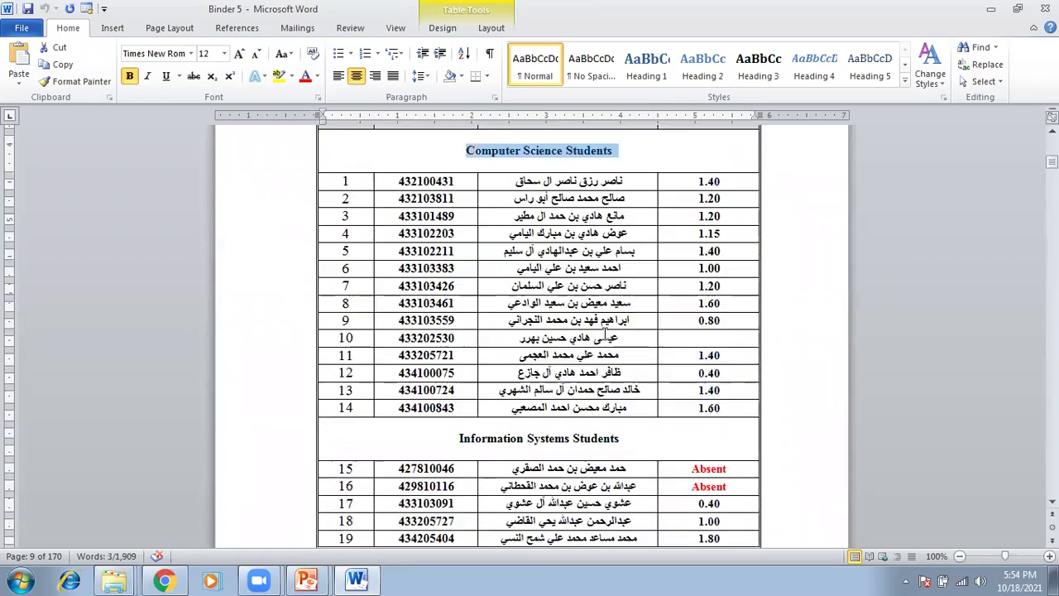
pyautogui.moveTo(460, 253); pyautogui.dragTo(629, 255)
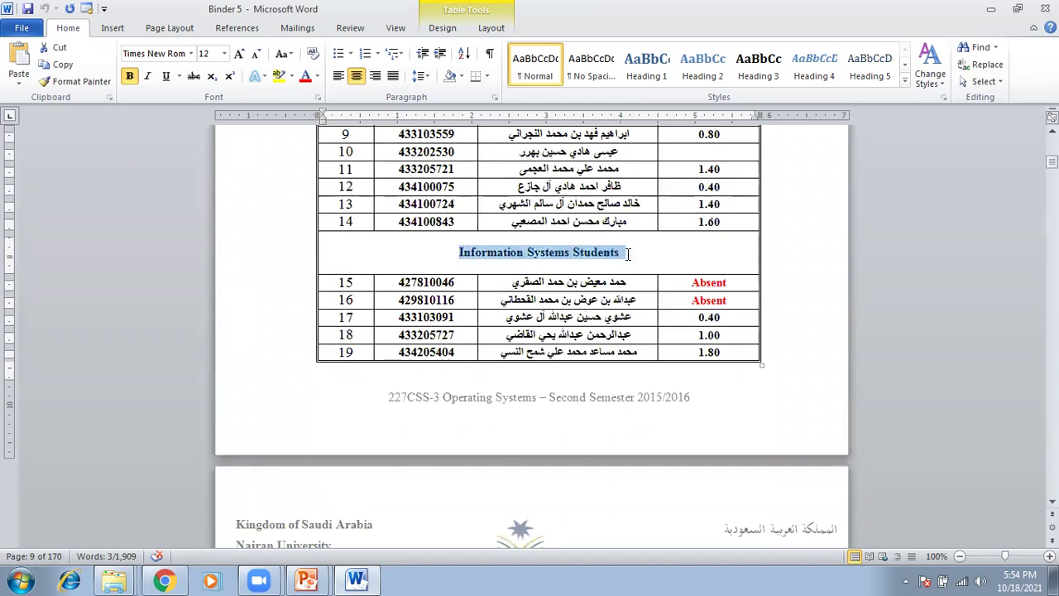
# Skim the Quiz# 01 sample work pages, then return to their title page and briefly highlight "Sample Student's Work"
pyautogui.scroll(-18, 525, 304)
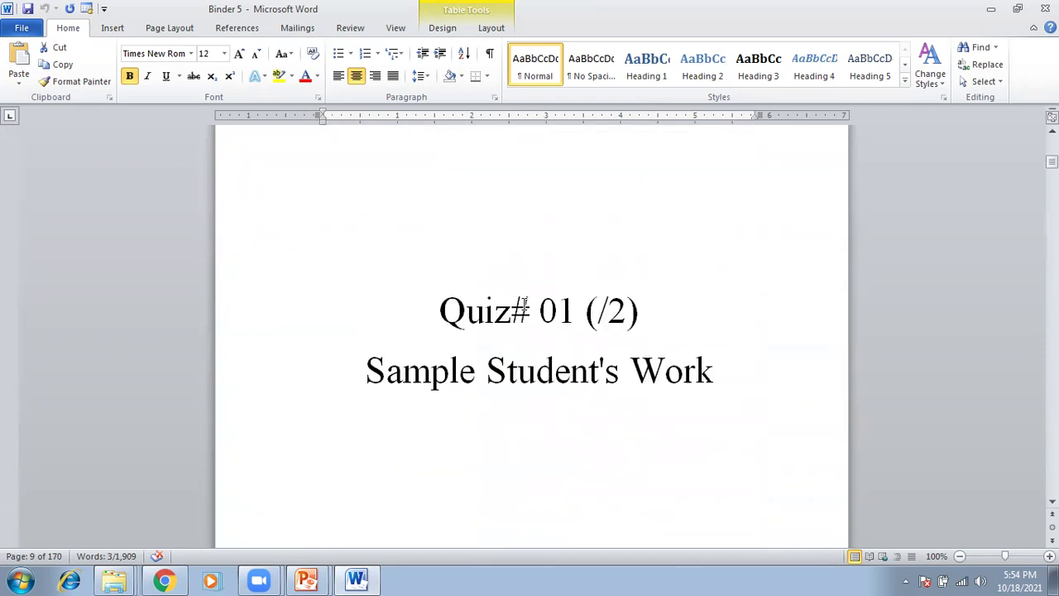
pyautogui.scroll(-18, 525, 304)
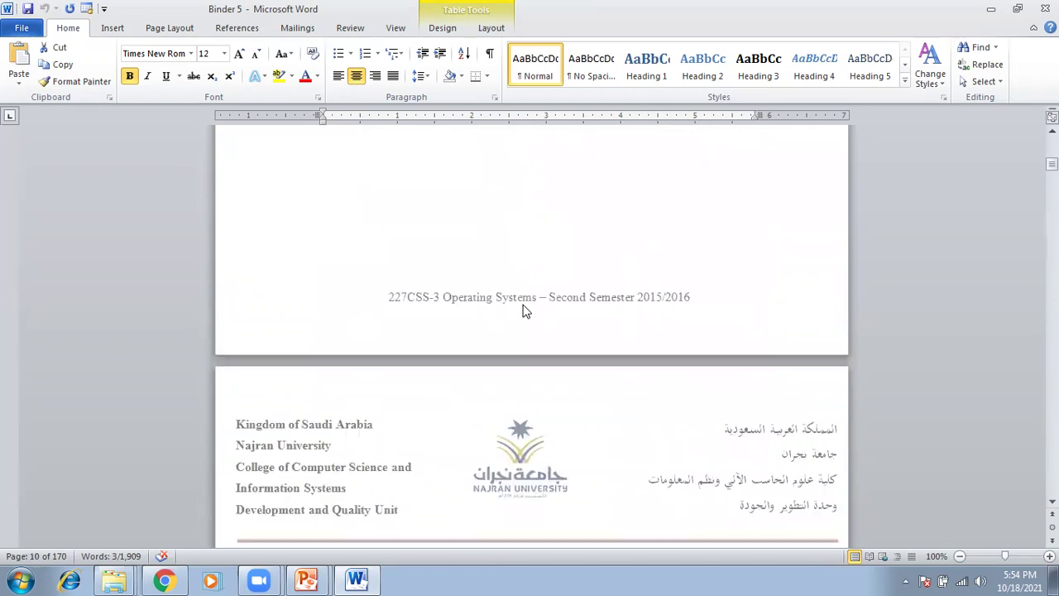
pyautogui.scroll(-15, 524, 304)
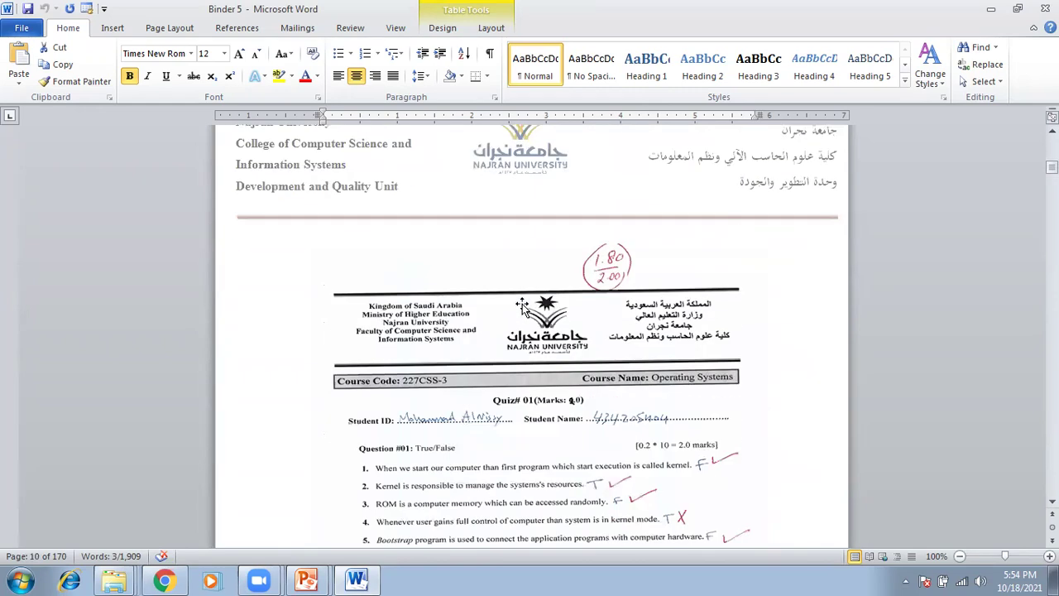
pyautogui.scroll(-20, 523, 304)
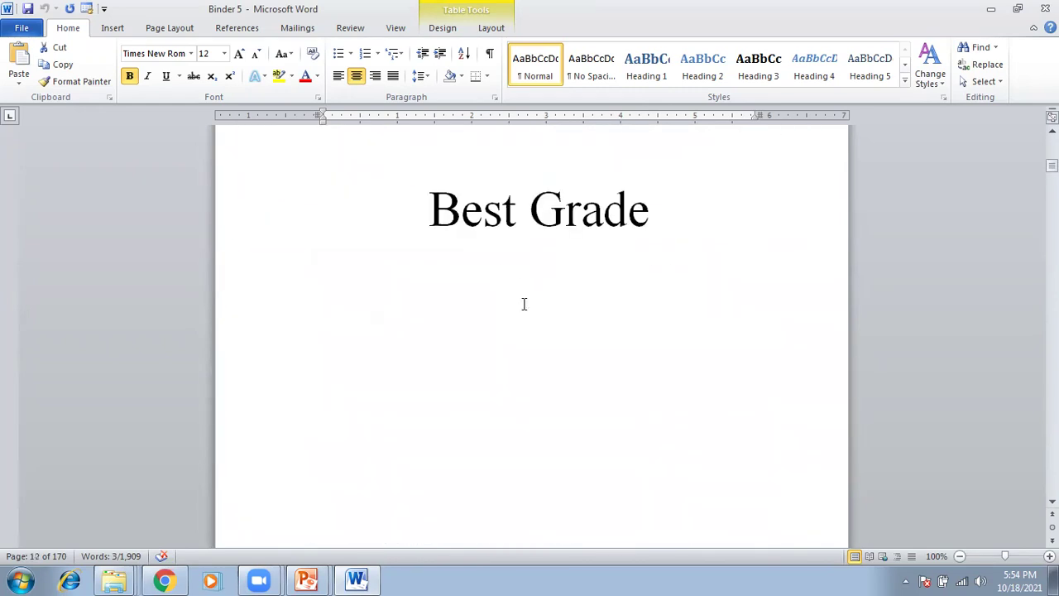
pyautogui.scroll(20, 524, 303)
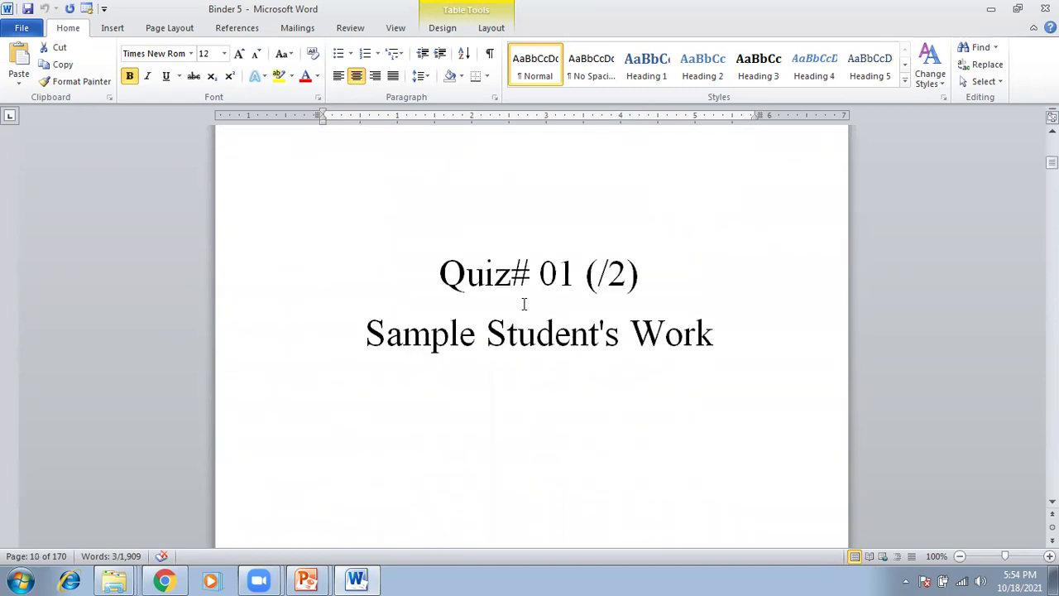
pyautogui.moveTo(359, 329); pyautogui.dragTo(733, 333)
pyautogui.click(511, 315)
# Go to the Best Grade section and examine the scanned, marked Quiz# 01 paper from top to bottom
pyautogui.scroll(-15, 511, 314)
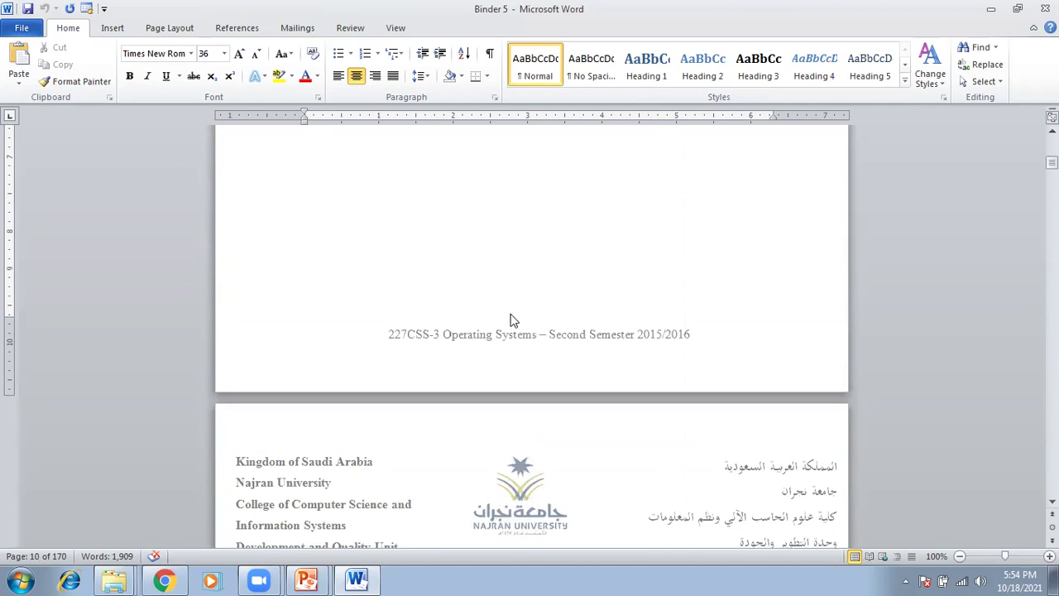
pyautogui.scroll(-20, 512, 315)
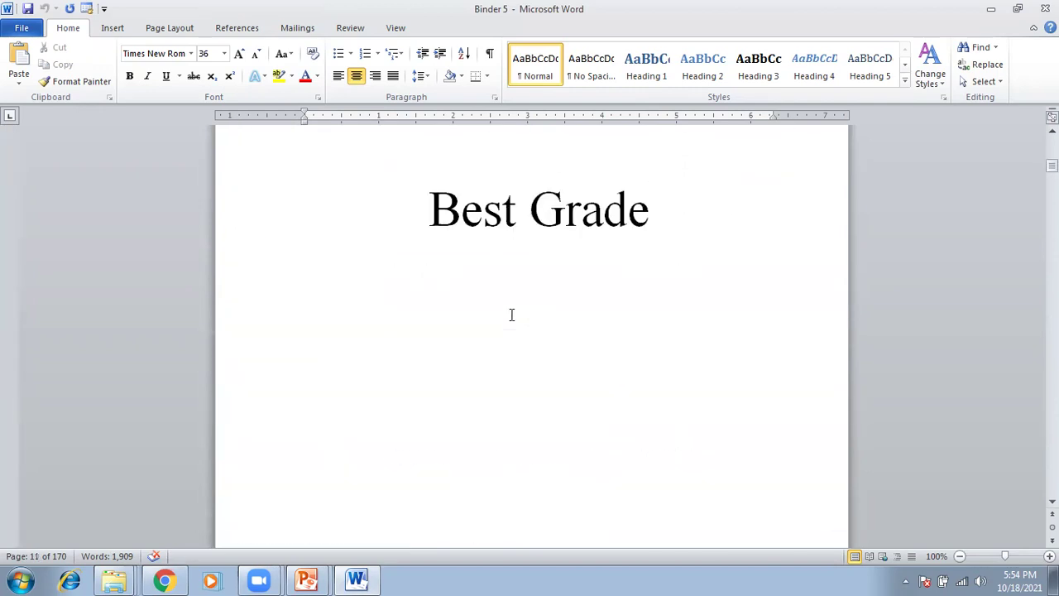
pyautogui.scroll(-12, 512, 320)
pyautogui.click(575, 278)
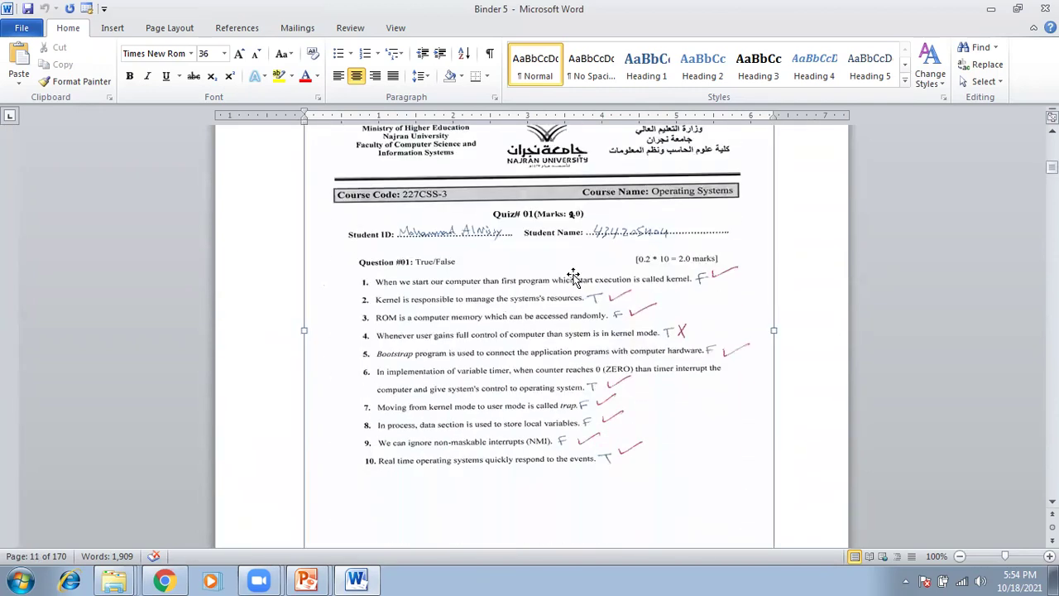
pyautogui.scroll(5, 547, 287)
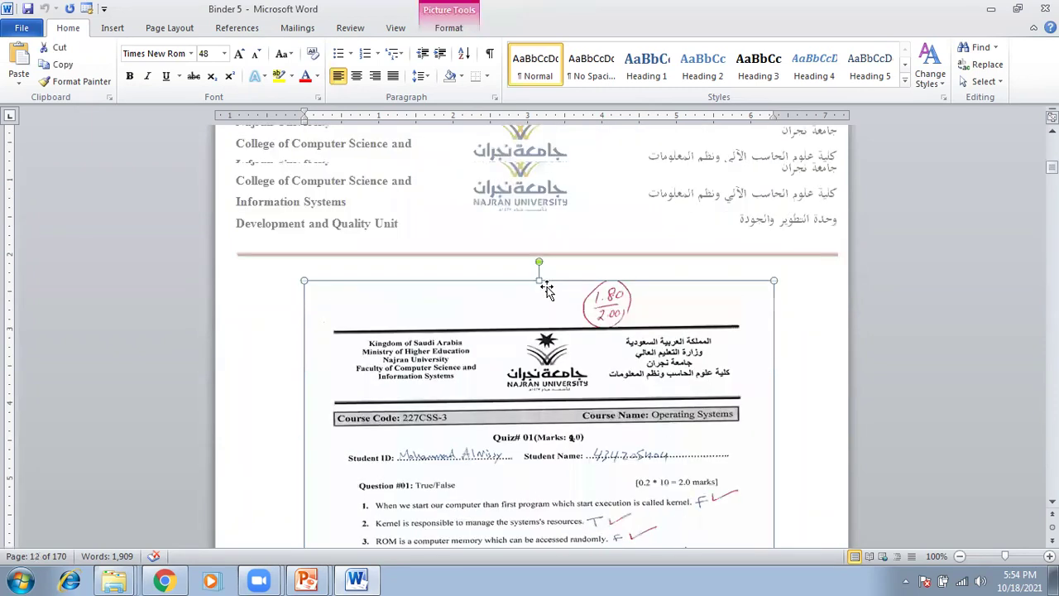
pyautogui.scroll(-15, 547, 287)
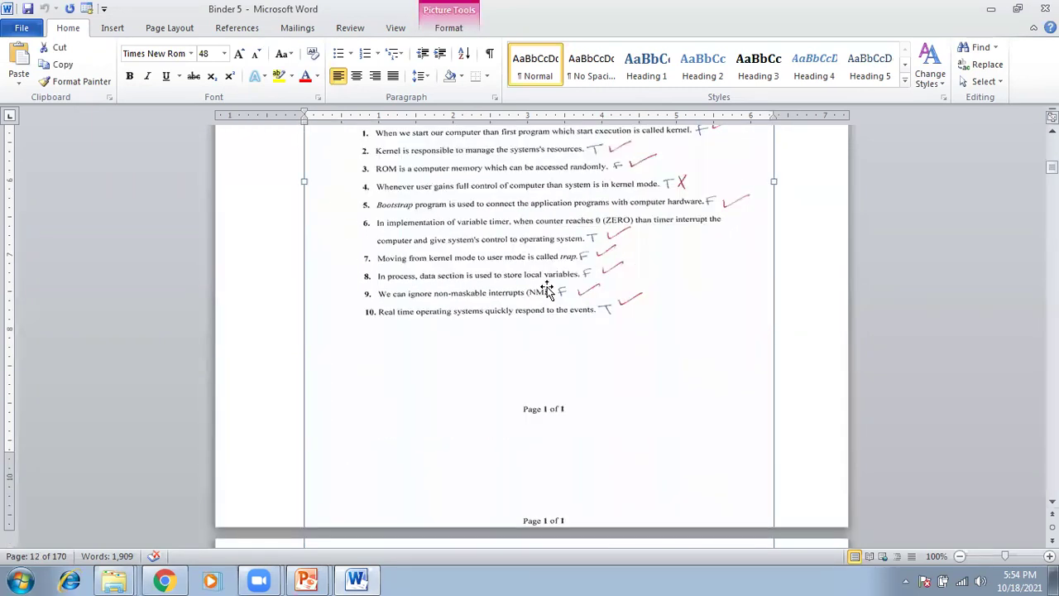
# Examine the scanned Quiz# 01 papers in the Average Grade and Low Grade sections
pyautogui.scroll(-5, 549, 290)
pyautogui.scroll(-12, 549, 267)
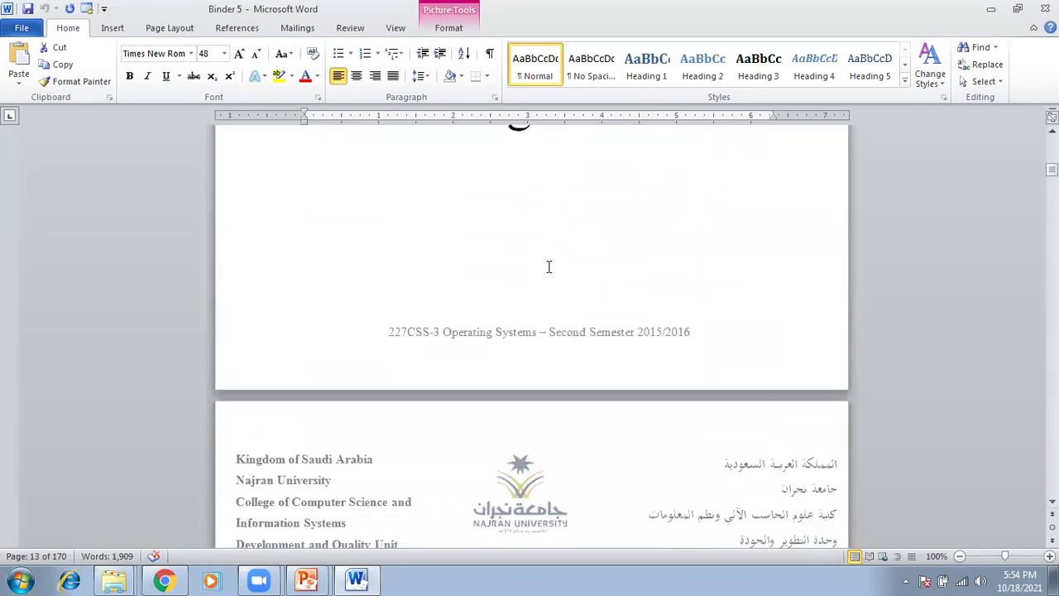
pyautogui.scroll(1, 547, 266)
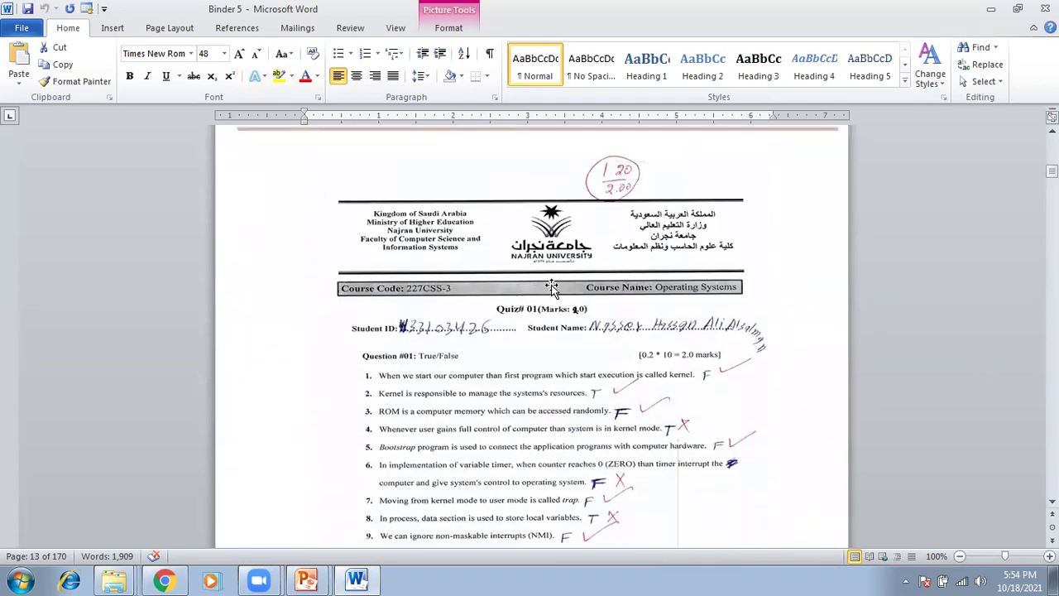
pyautogui.scroll(-14, 551, 285)
pyautogui.scroll(-8, 552, 284)
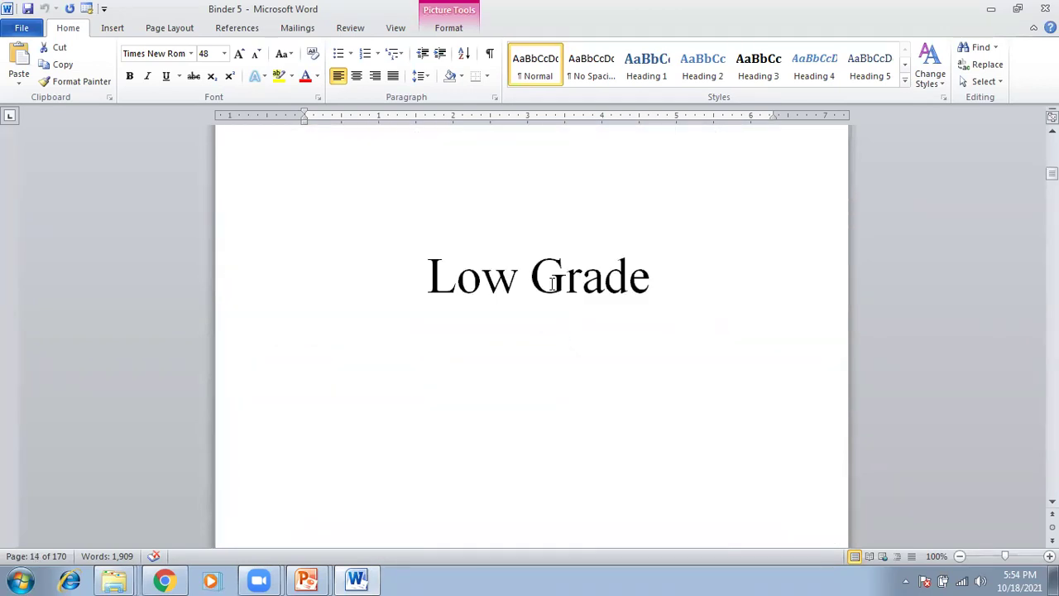
pyautogui.scroll(-15, 552, 284)
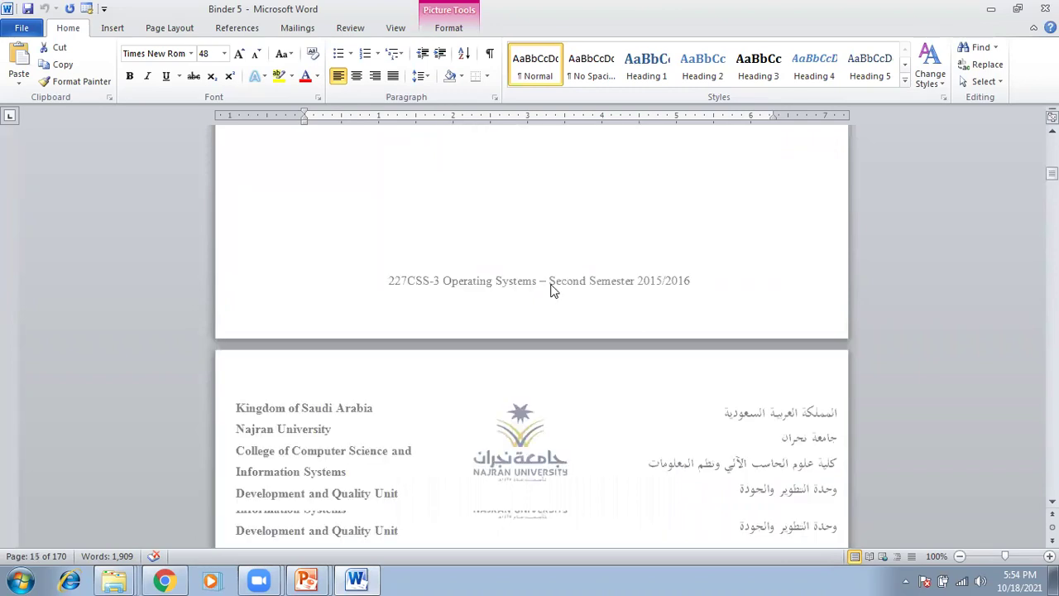
pyautogui.scroll(1, 552, 280)
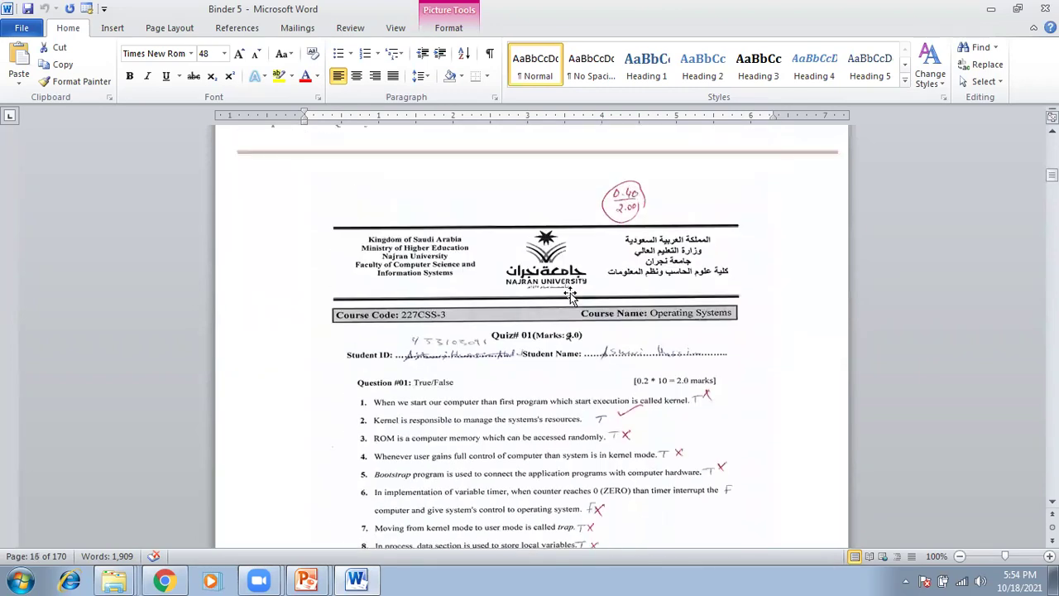
# Go to the Quiz 2 contents page and highlight its listed items, from Questions through Sample Students' Work, then clear the highlight
pyautogui.scroll(-15, 571, 294)
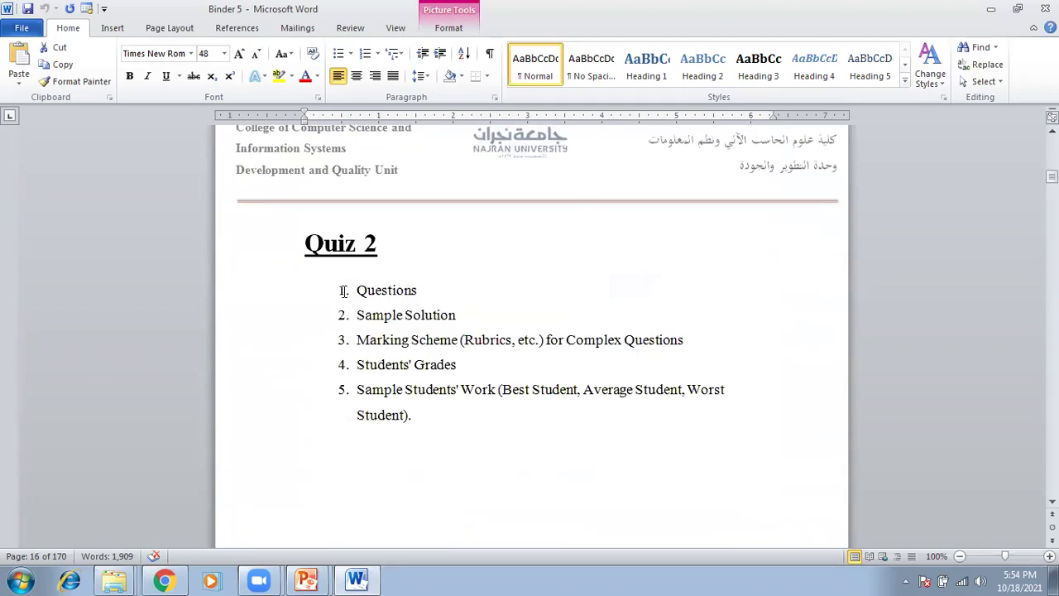
pyautogui.moveTo(367, 284); pyautogui.dragTo(433, 287)
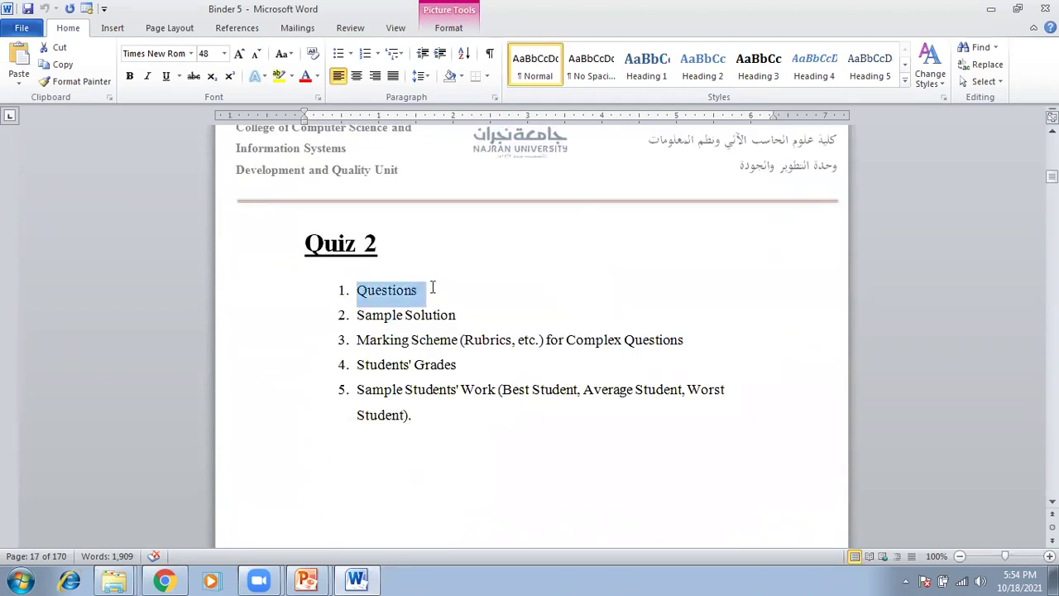
pyautogui.tripleClick(447, 311)
pyautogui.moveTo(407, 340); pyautogui.dragTo(435, 371)
pyautogui.doubleClick(435, 371)
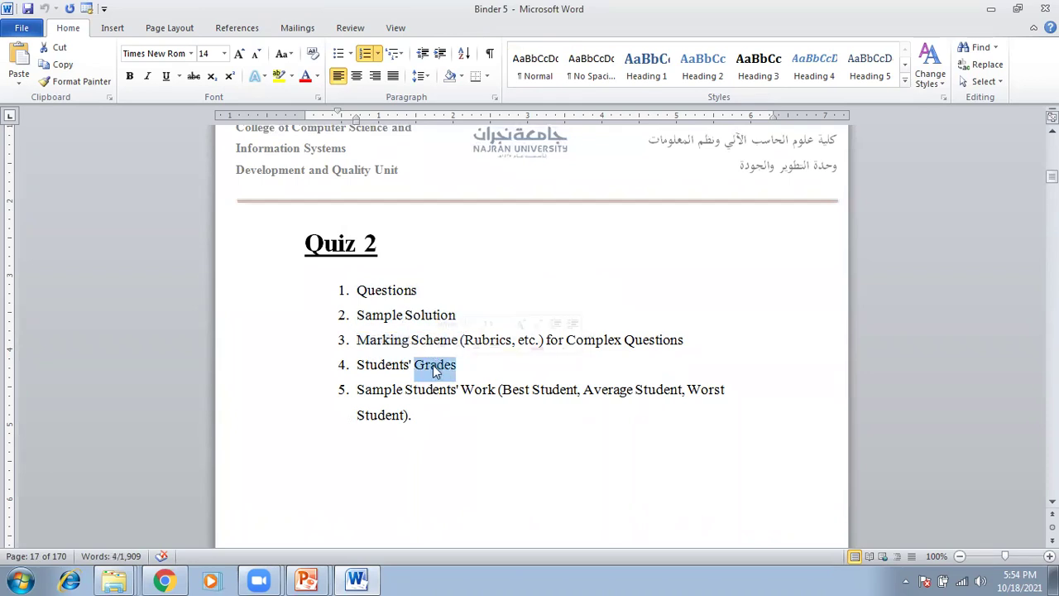
pyautogui.tripleClick(436, 377)
pyautogui.click(434, 387)
pyautogui.tripleClick(434, 387)
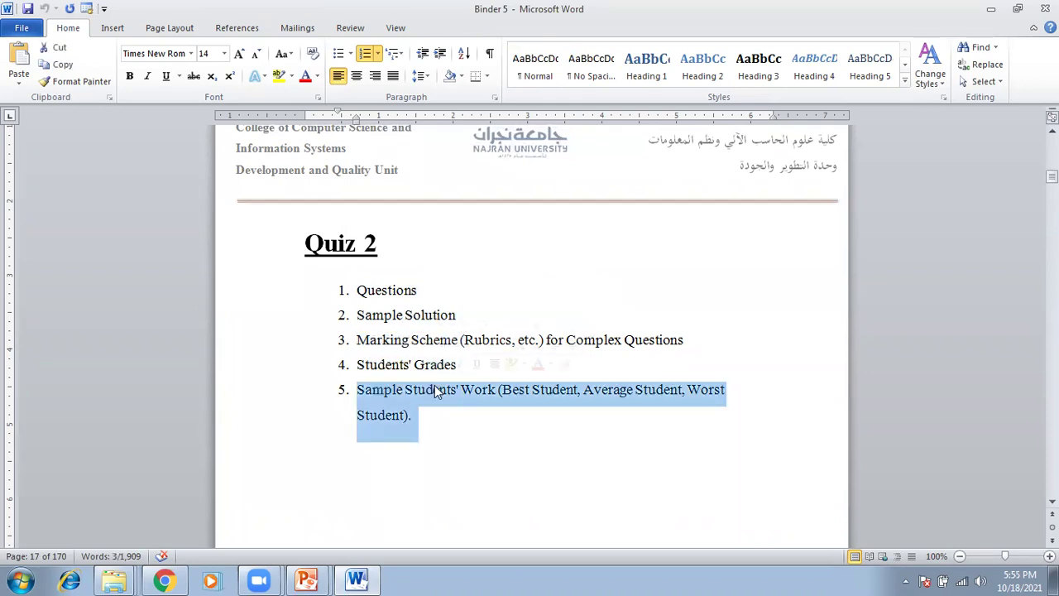
pyautogui.click(419, 402)
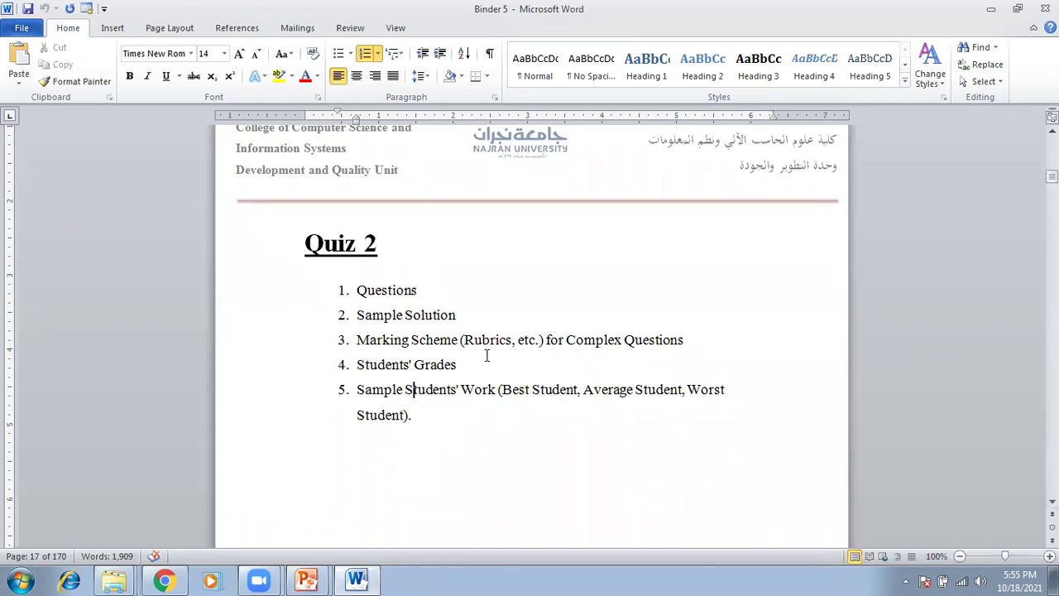
# Look through the Quiz 2 section, including its Average Grade title page and the scanned sample work that follows
pyautogui.scroll(-20, 487, 356)
pyautogui.scroll(-20, 486, 356)
pyautogui.scroll(-20, 487, 356)
pyautogui.scroll(-20, 487, 356)
pyautogui.scroll(-20, 487, 356)
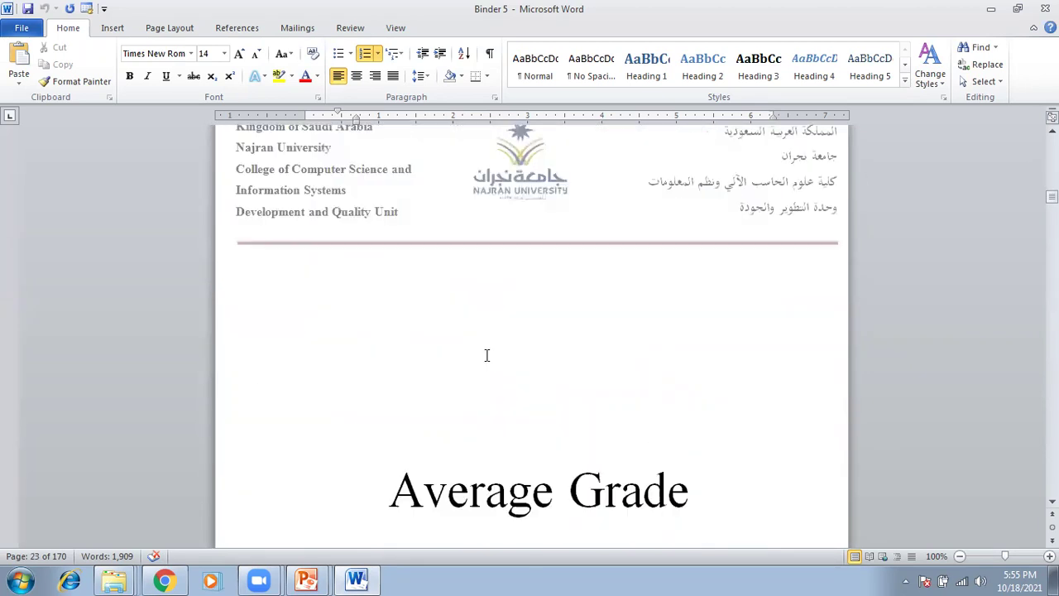
pyautogui.scroll(-5, 638, 291)
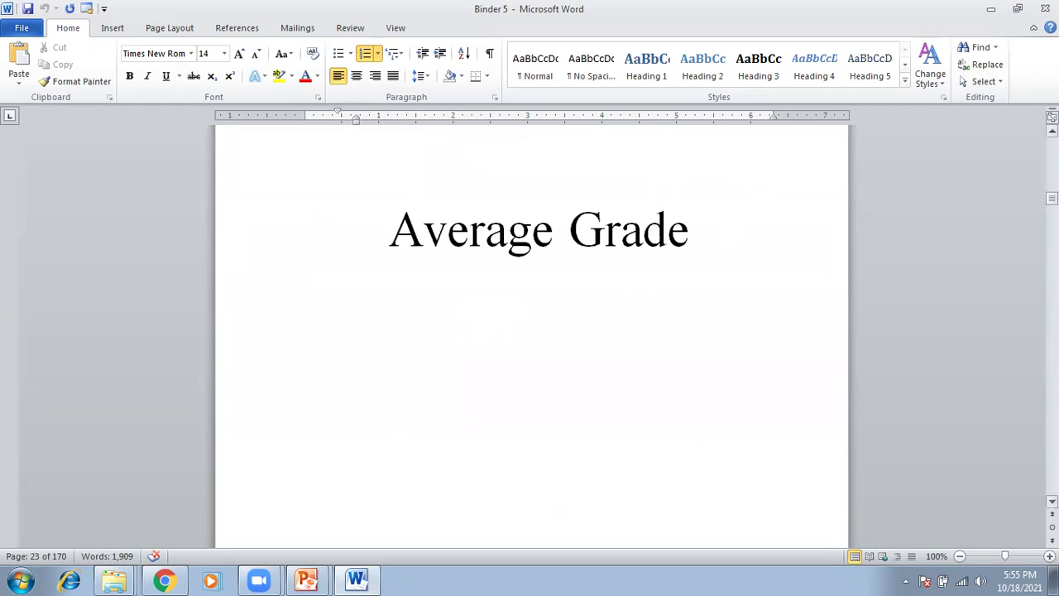
pyautogui.scroll(-20, 575, 344)
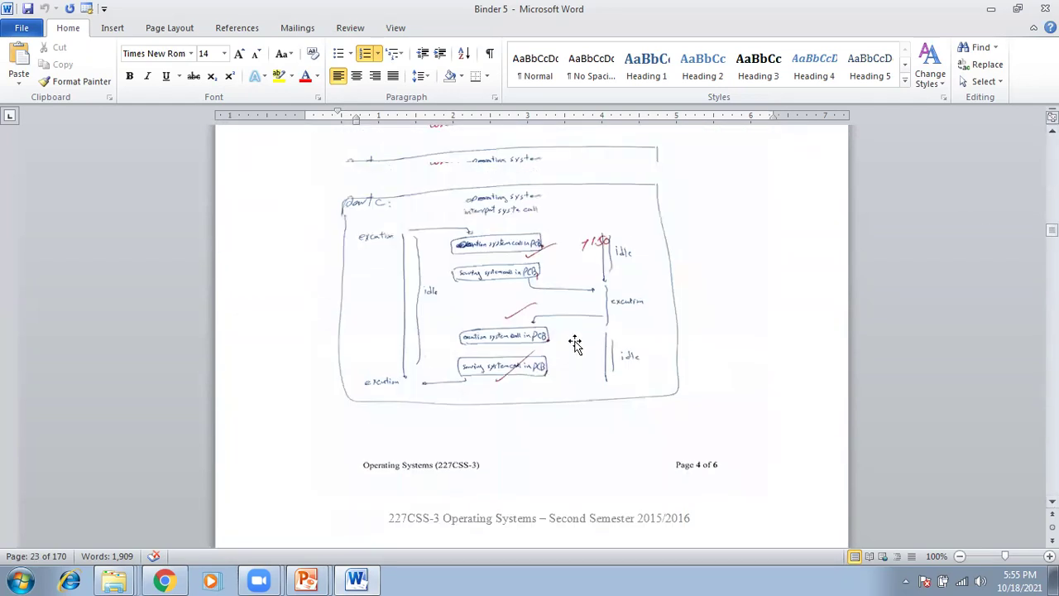
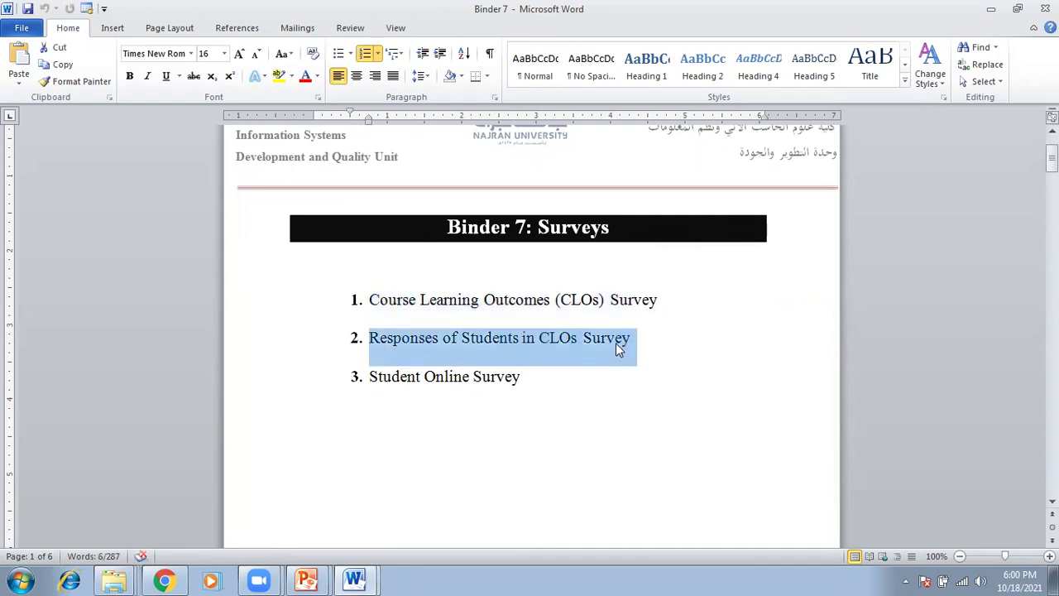
# Highlight Student Online Survey in the Binder 7 contents list and the title on the Course Learning Outcomes (CLOs) Survey page
pyautogui.click(375, 378)
pyautogui.moveTo(400, 378); pyautogui.dragTo(516, 377)
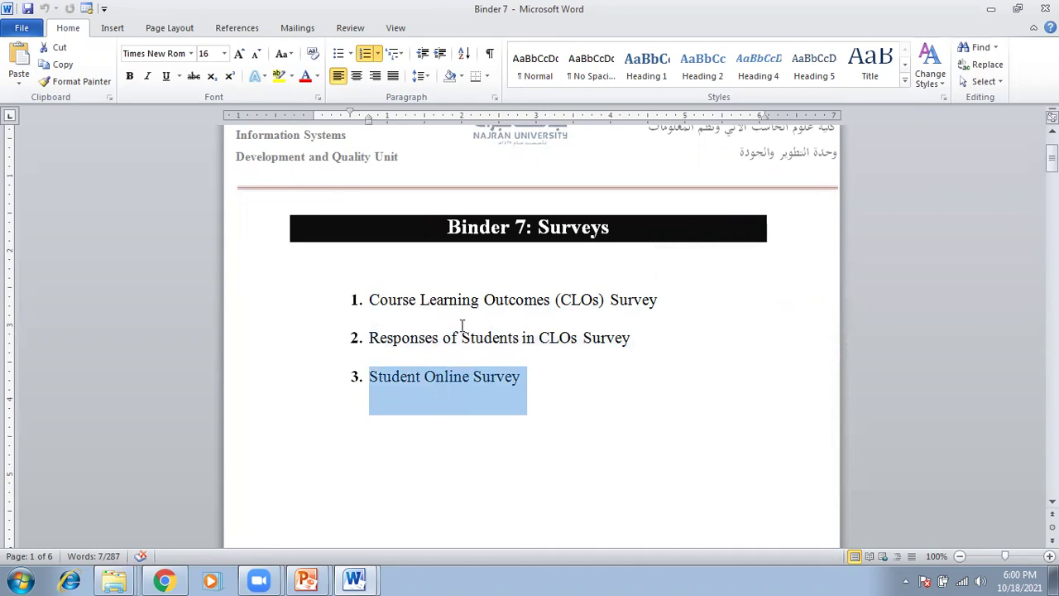
pyautogui.scroll(-15, 460, 323)
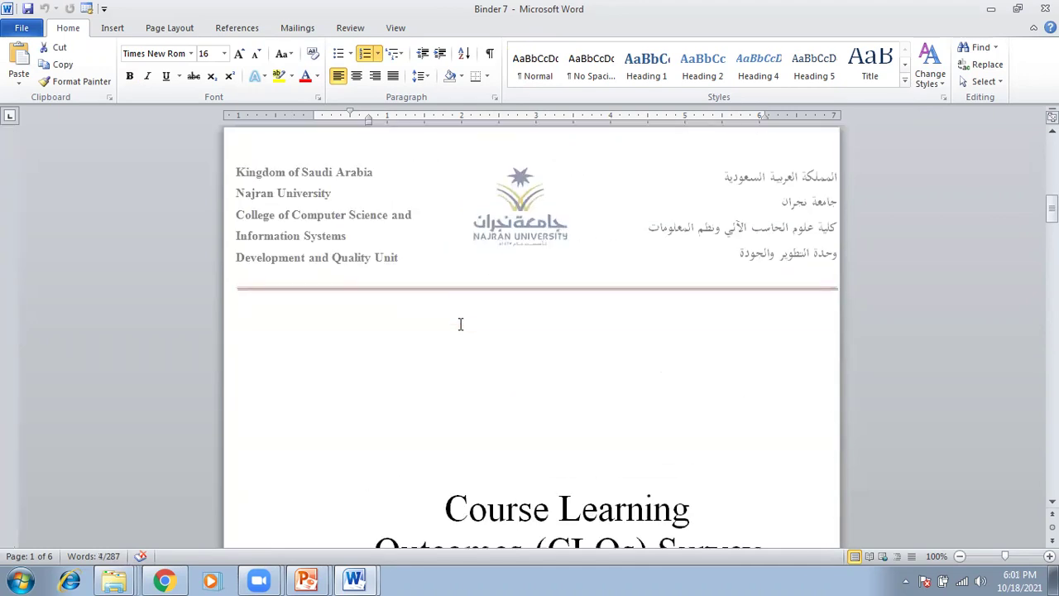
pyautogui.scroll(-1, 459, 322)
pyautogui.moveTo(453, 285); pyautogui.dragTo(702, 330)
pyautogui.click(601, 307)
# Examine the Operating Systems Course Survey form, including its course details, student fields and introductory text
pyautogui.scroll(-8, 570, 307)
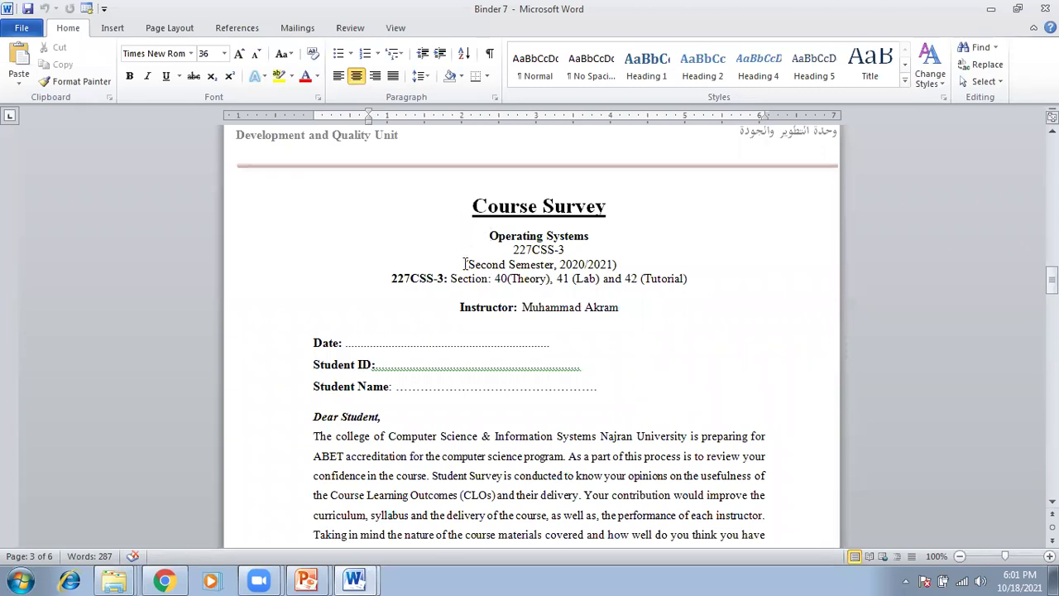
pyautogui.scroll(-5, 465, 264)
pyautogui.scroll(5, 465, 264)
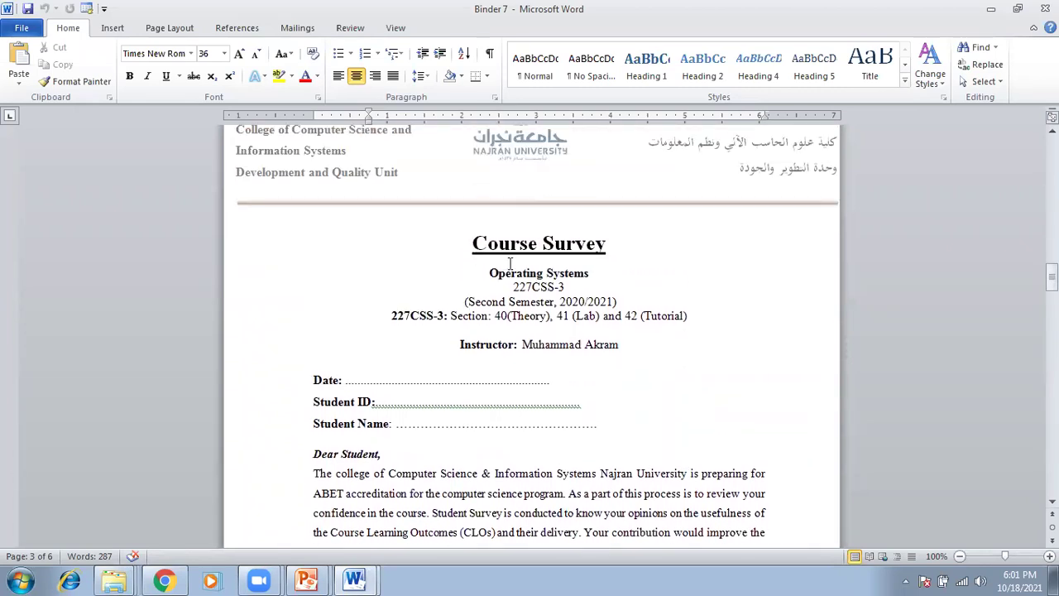
# Highlight the Operating Systems course title and criteria 1 to 4 of the Course Survey form, and point out the rating columns
pyautogui.moveTo(491, 272); pyautogui.dragTo(586, 273)
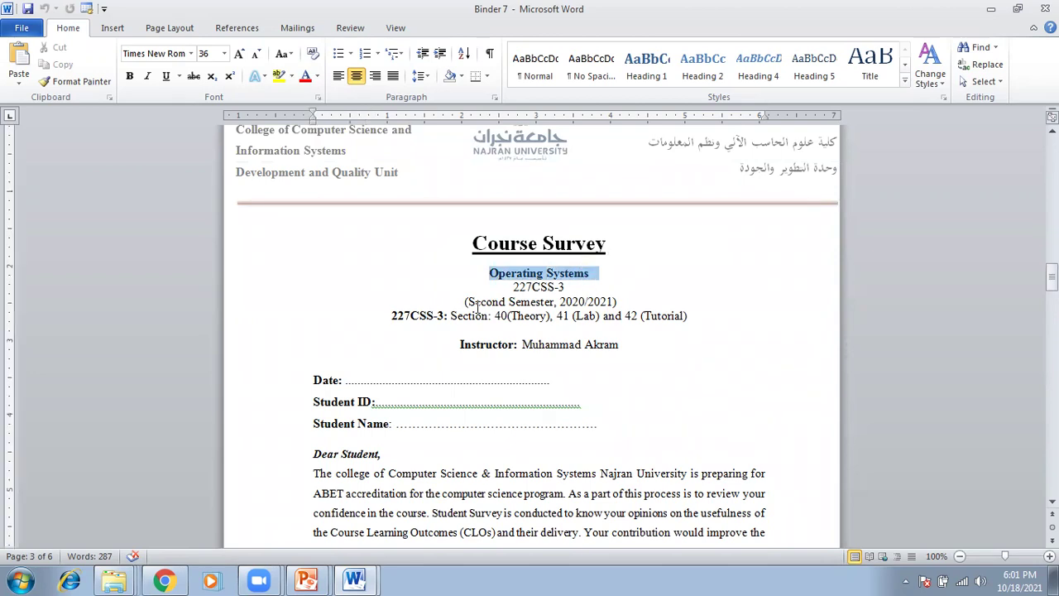
pyautogui.scroll(-5, 365, 329)
pyautogui.scroll(-3, 365, 330)
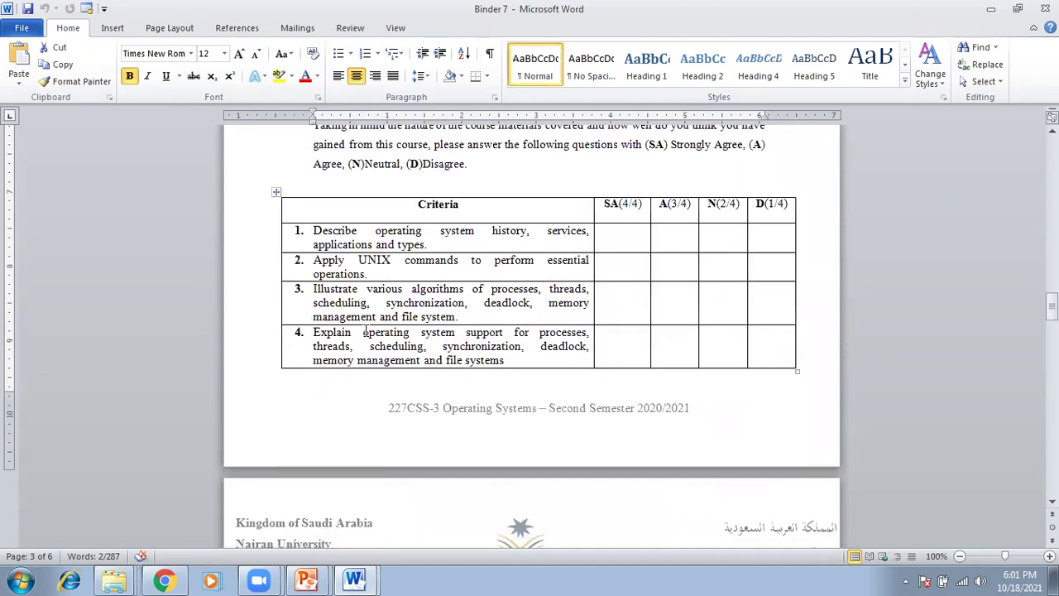
pyautogui.scroll(1, 365, 332)
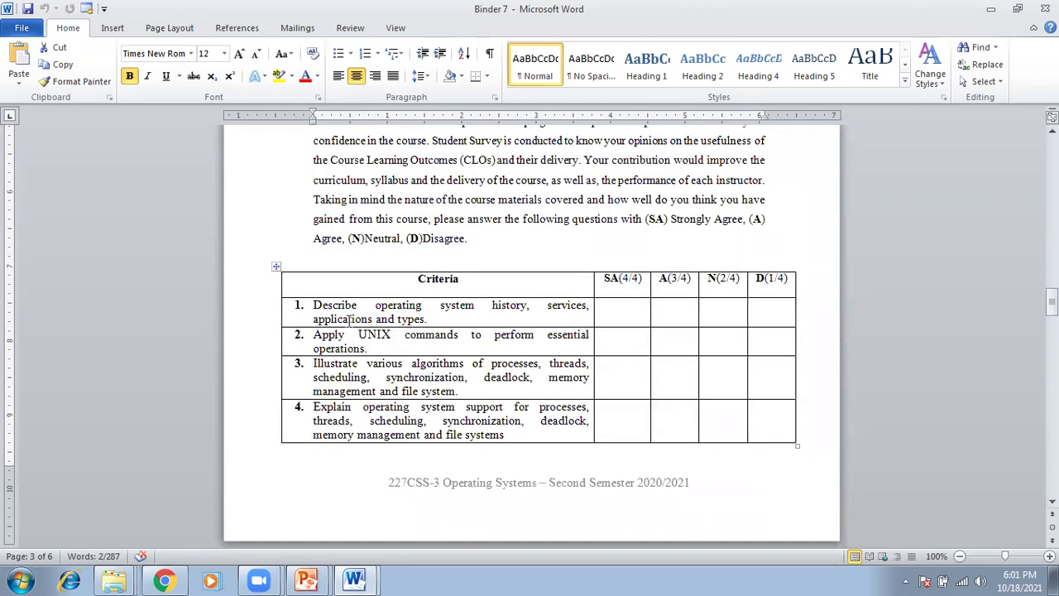
pyautogui.moveTo(348, 320); pyautogui.dragTo(447, 436)
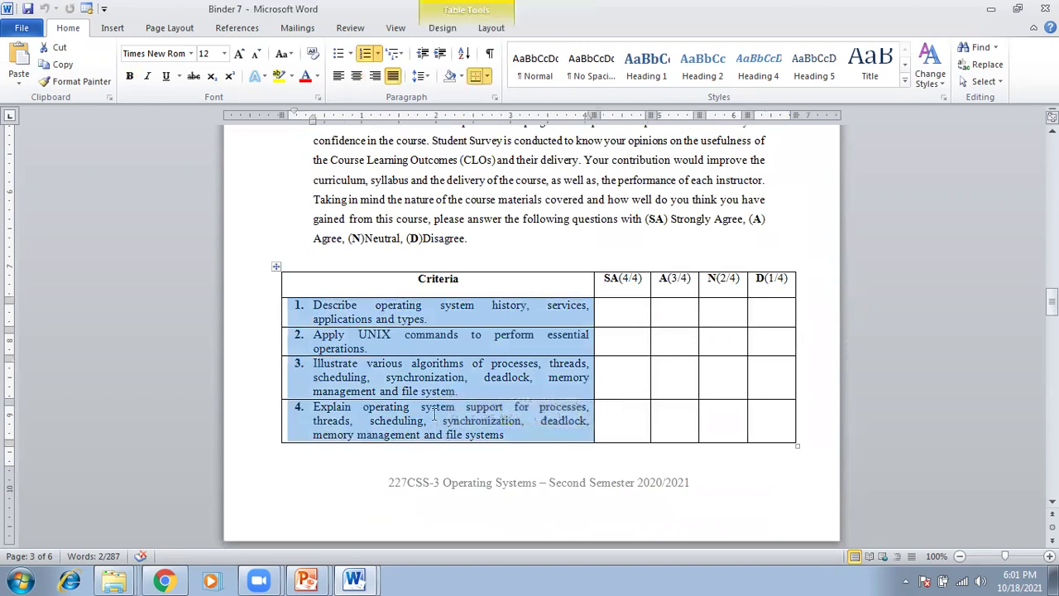
pyautogui.click(427, 421)
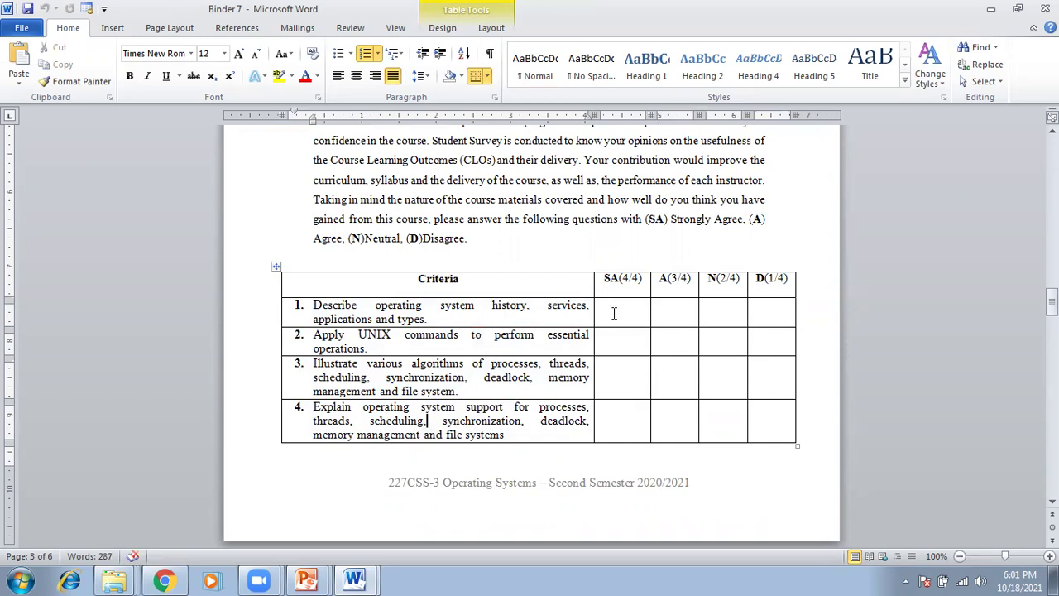
pyautogui.click(683, 311)
pyautogui.click(721, 310)
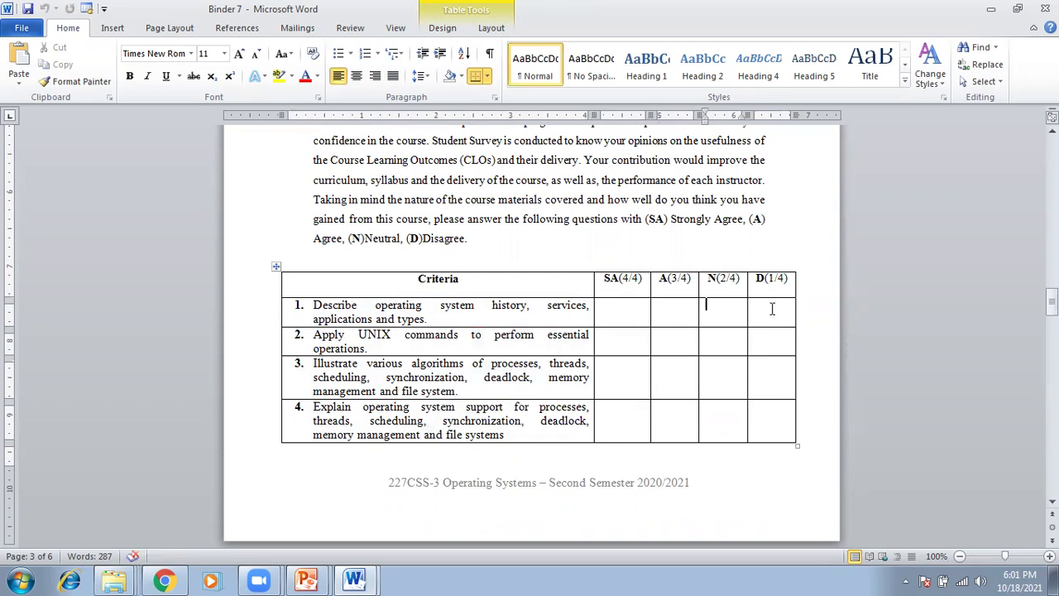
# Go to the Responses of Students in CLOs Survey page, highlight its title and clear the highlight
pyautogui.scroll(-10, 499, 288)
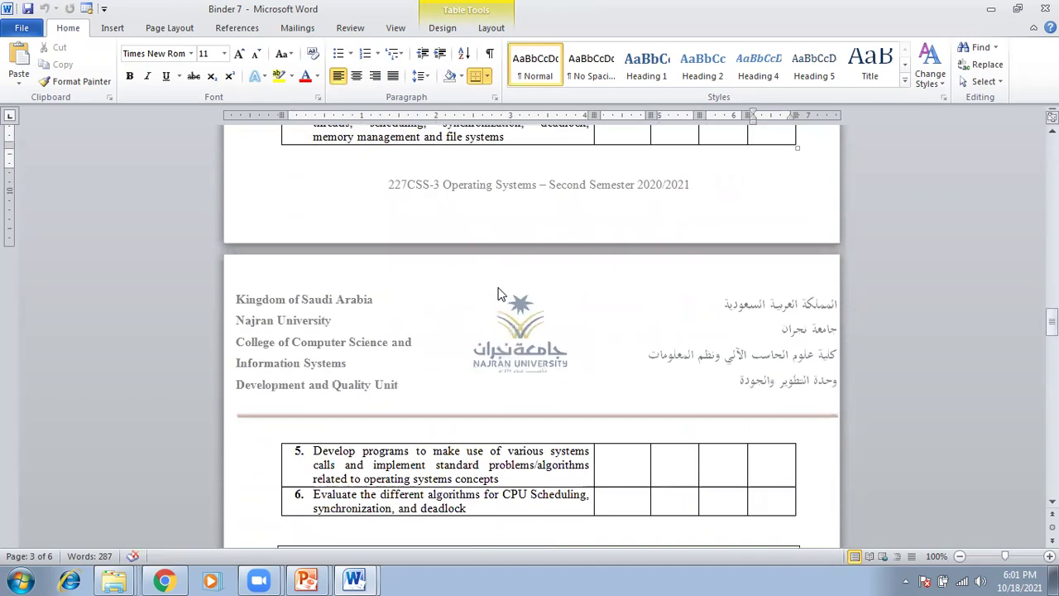
pyautogui.scroll(-12, 499, 288)
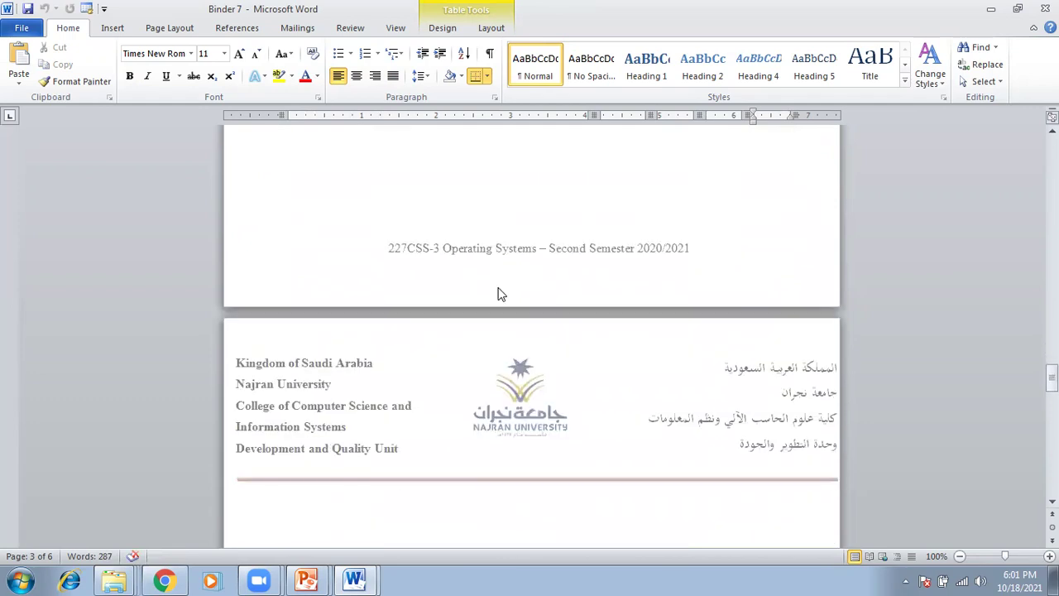
pyautogui.scroll(-4, 499, 288)
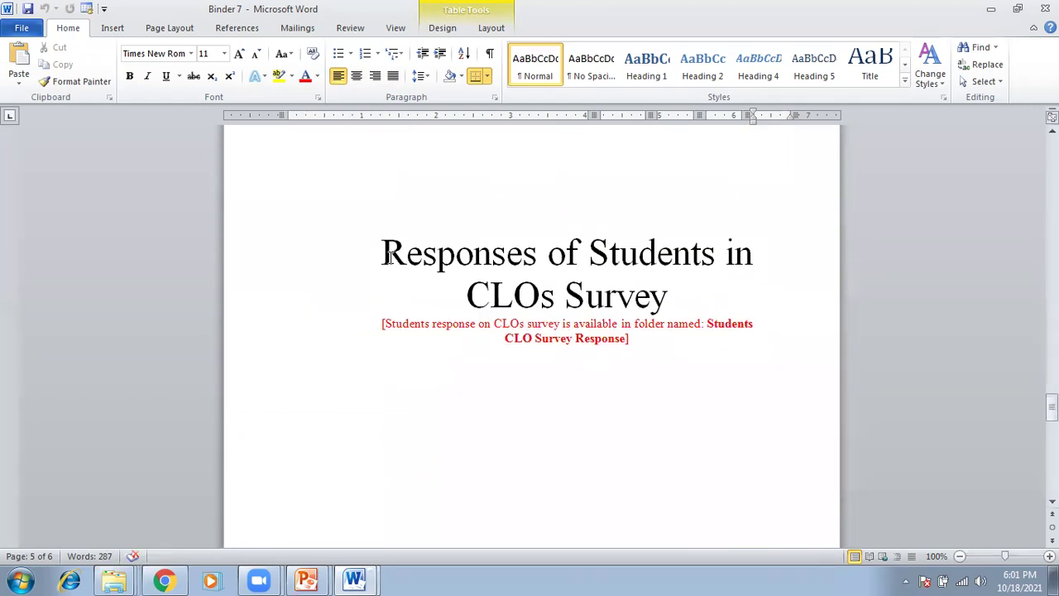
pyautogui.moveTo(381, 254); pyautogui.dragTo(655, 286)
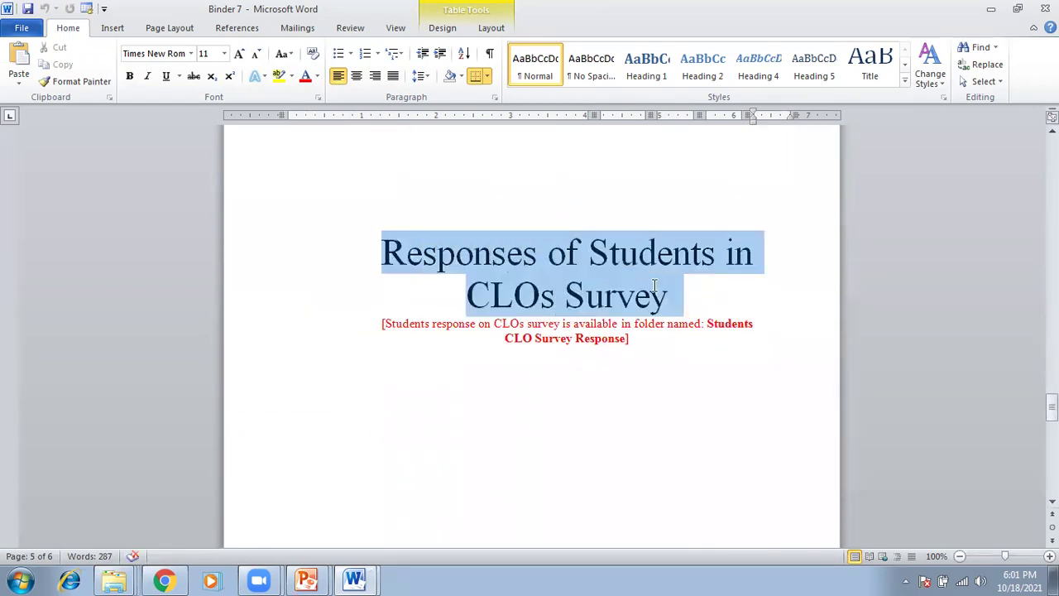
pyautogui.click(555, 282)
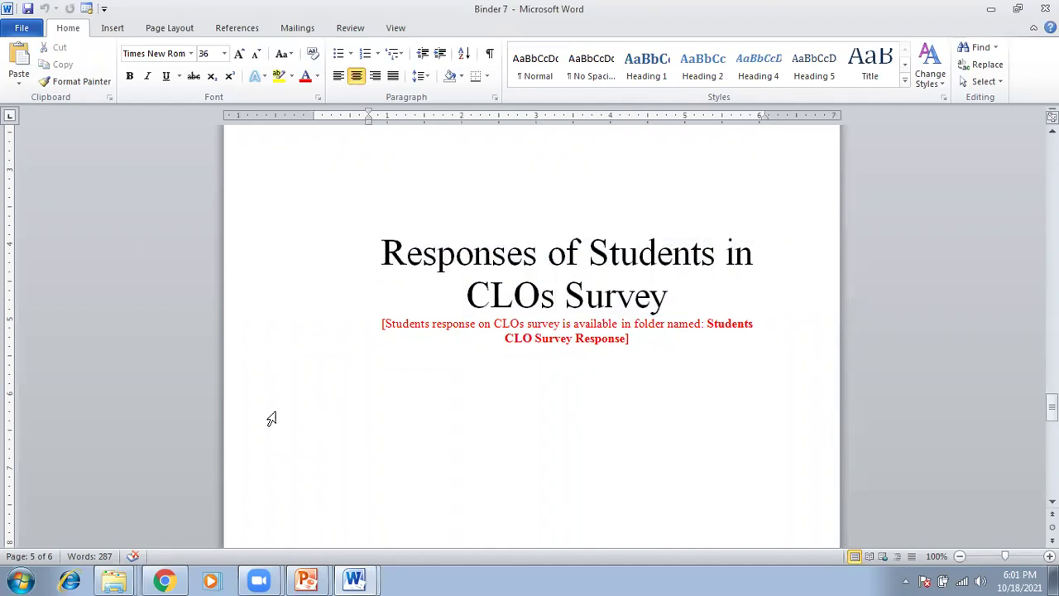
pyautogui.scroll(-1, 468, 355)
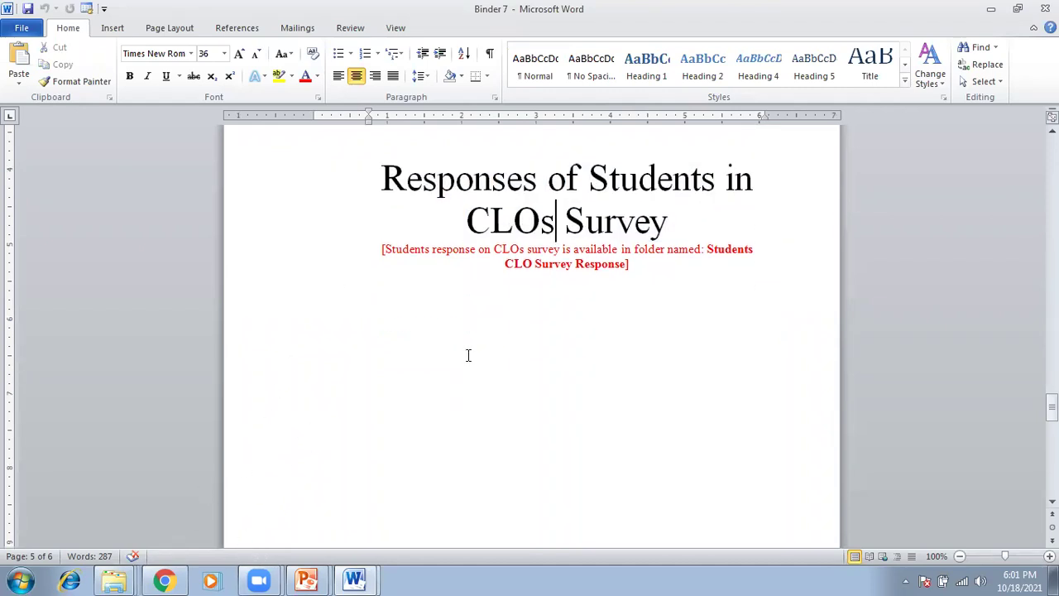
# Switch to the Binder 7 Surveys folder and open the first scanned form in the Students CLO Survey Response folder
pyautogui.moveTo(114, 580)
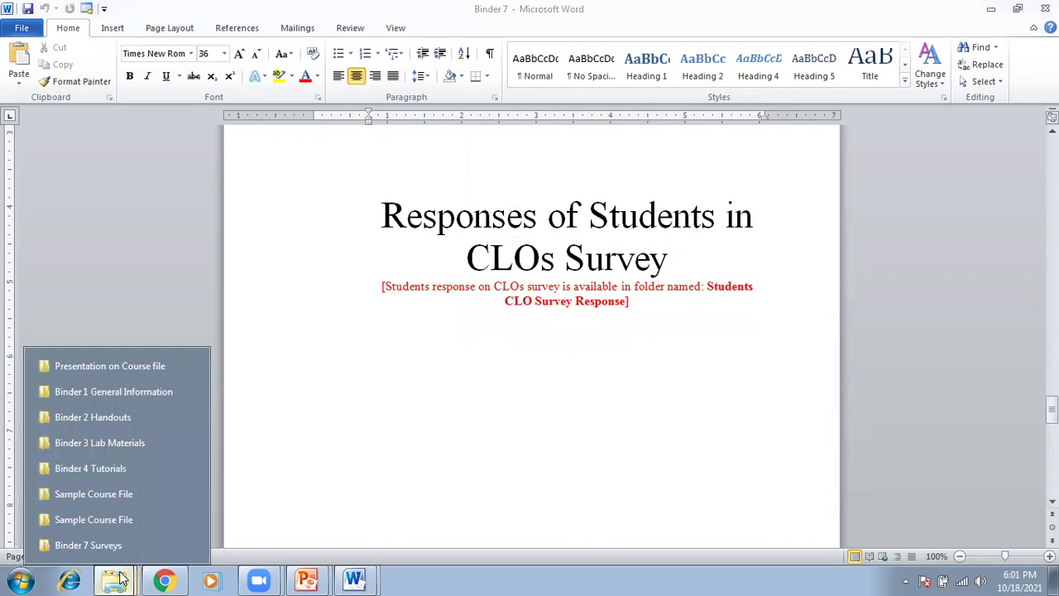
pyautogui.click(112, 550)
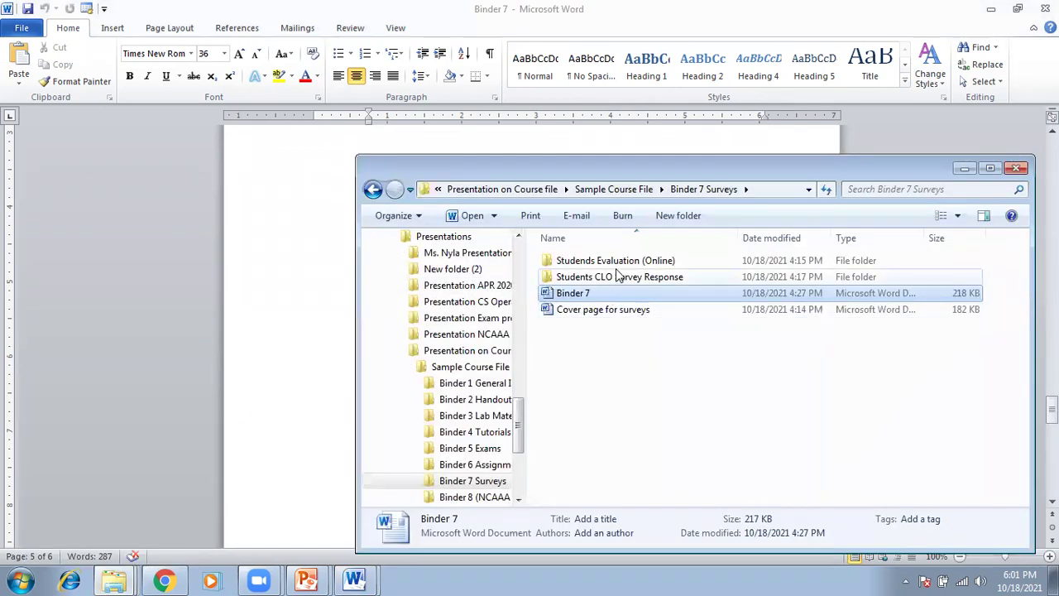
pyautogui.click(571, 282)
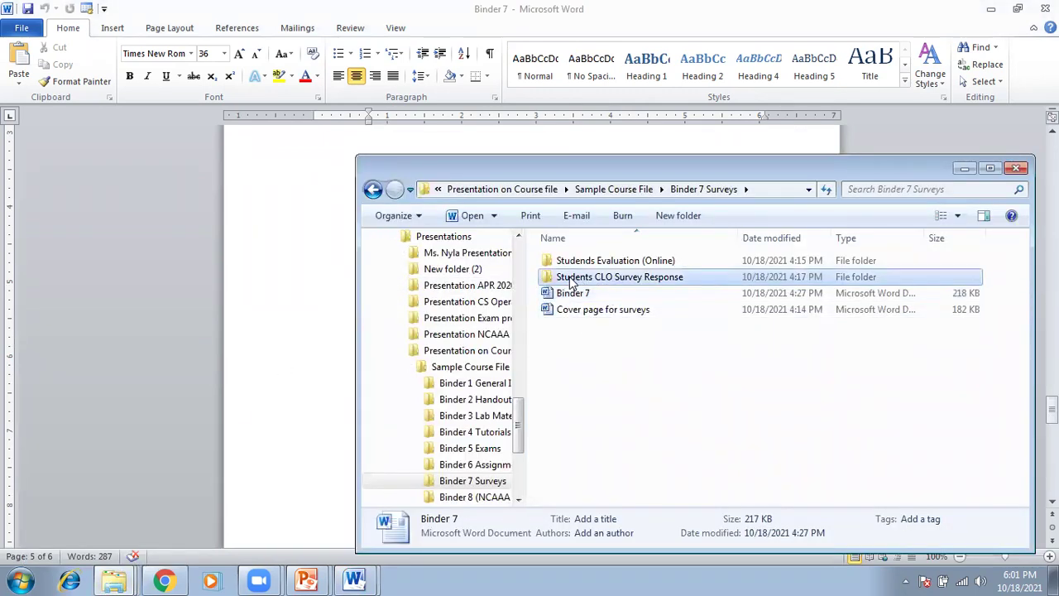
pyautogui.doubleClick(645, 279)
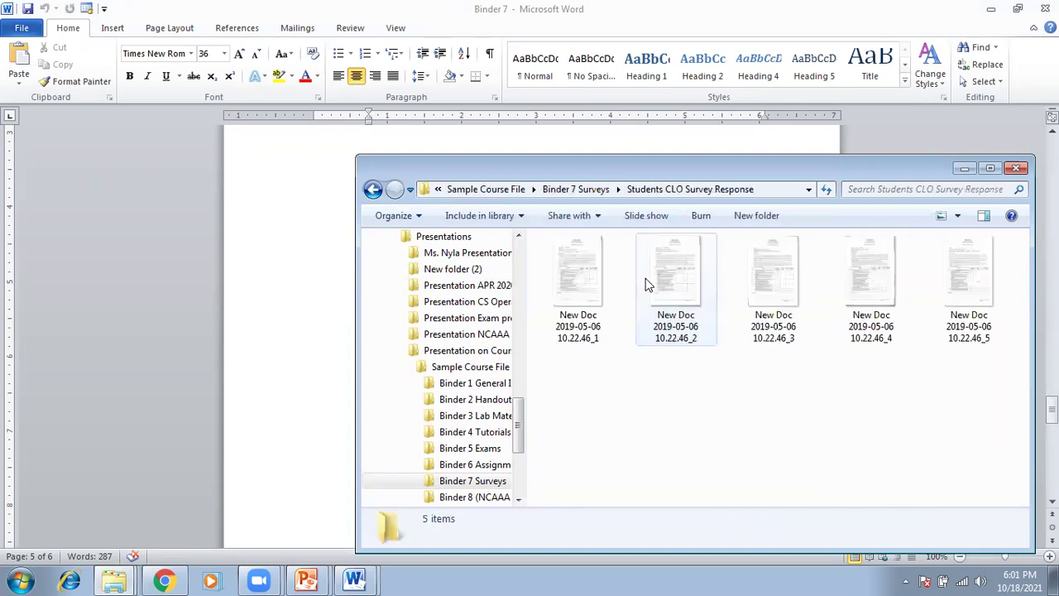
pyautogui.click(570, 275)
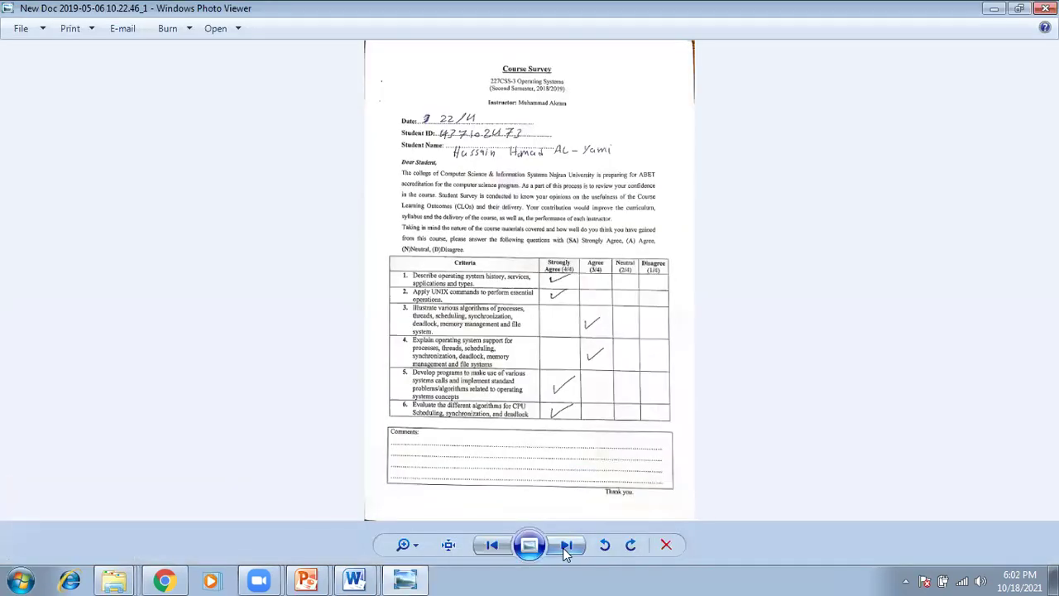
# Page through the scanned student survey forms, close the image viewer and return to the Binder 7 Surveys folder
pyautogui.click(567, 550)
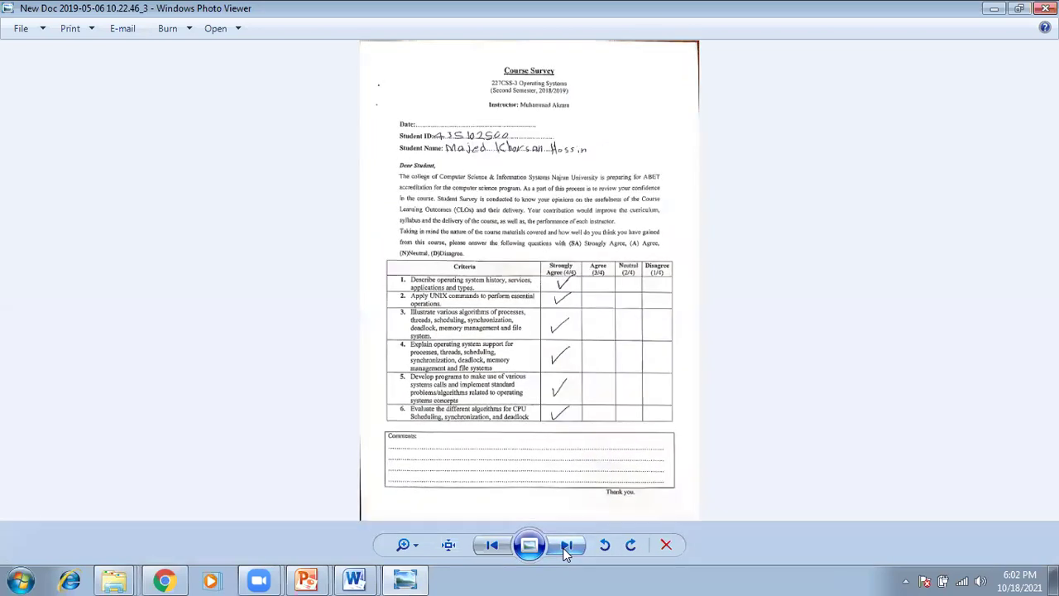
pyautogui.click(566, 549)
pyautogui.click(567, 550)
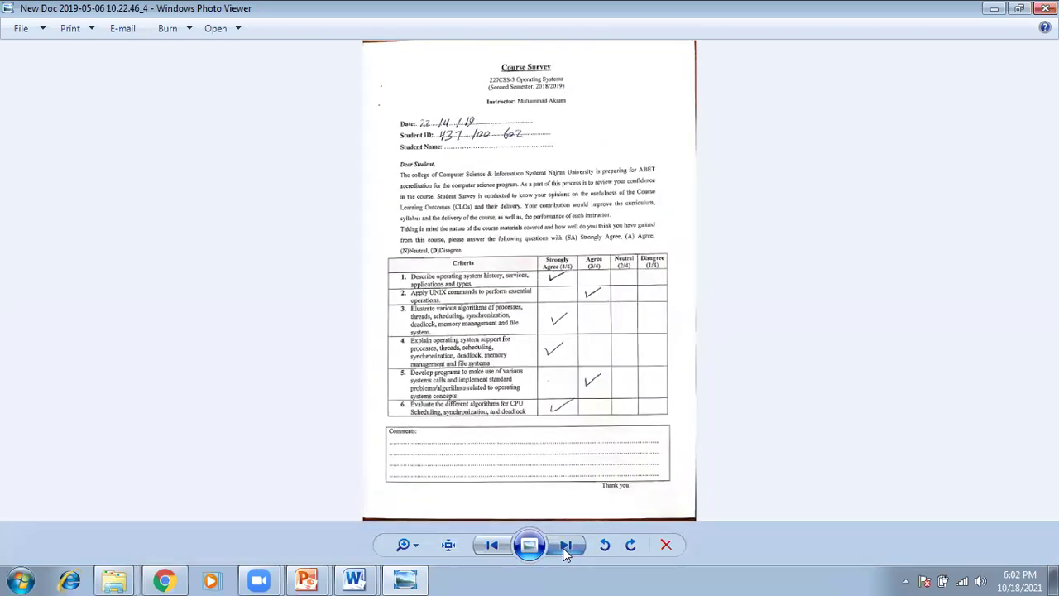
pyautogui.click(1046, 7)
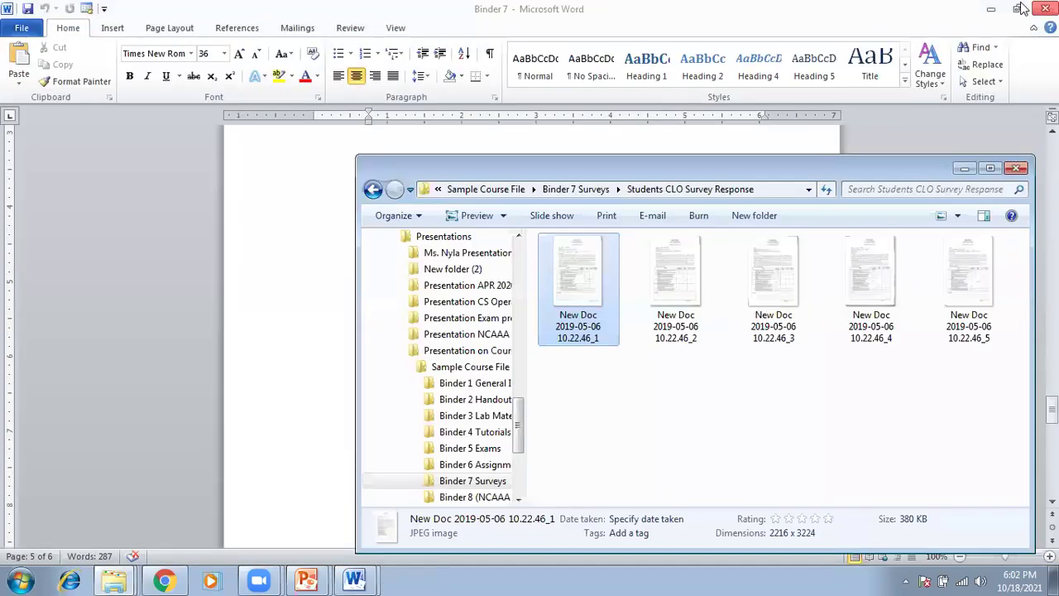
pyautogui.click(374, 189)
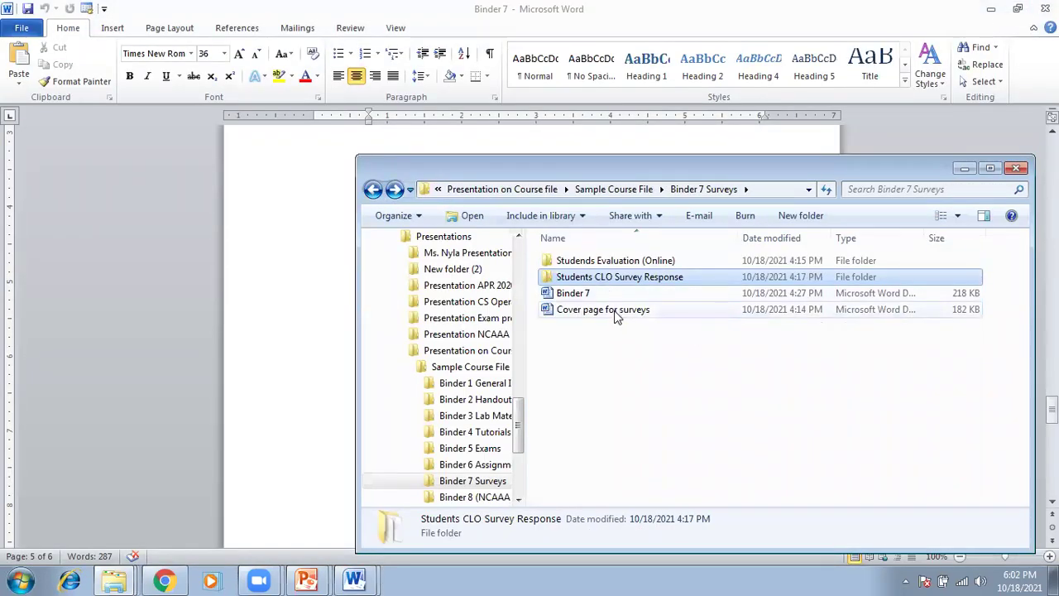
# Open the Section 40 Theory Class Evaluation PDF from the Studends Evaluation (Online) folder
pyautogui.click(622, 263)
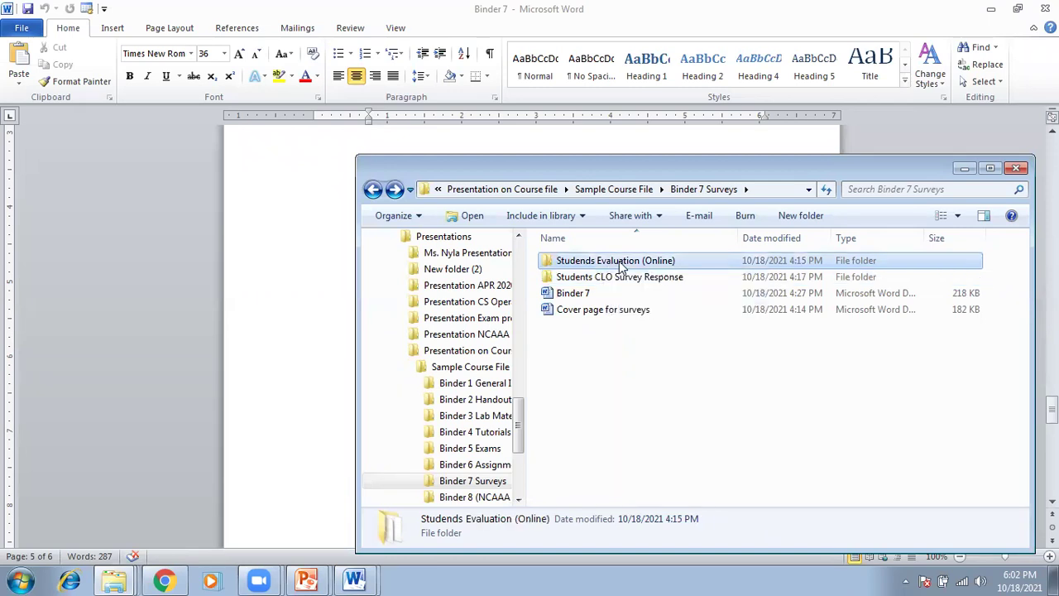
pyautogui.click(604, 274)
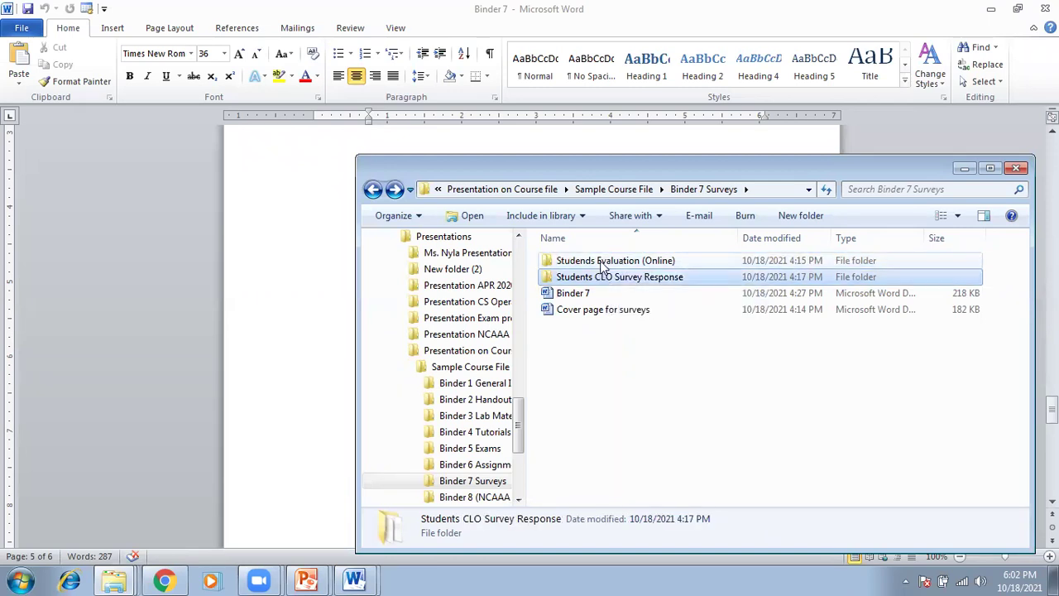
pyautogui.doubleClick(603, 263)
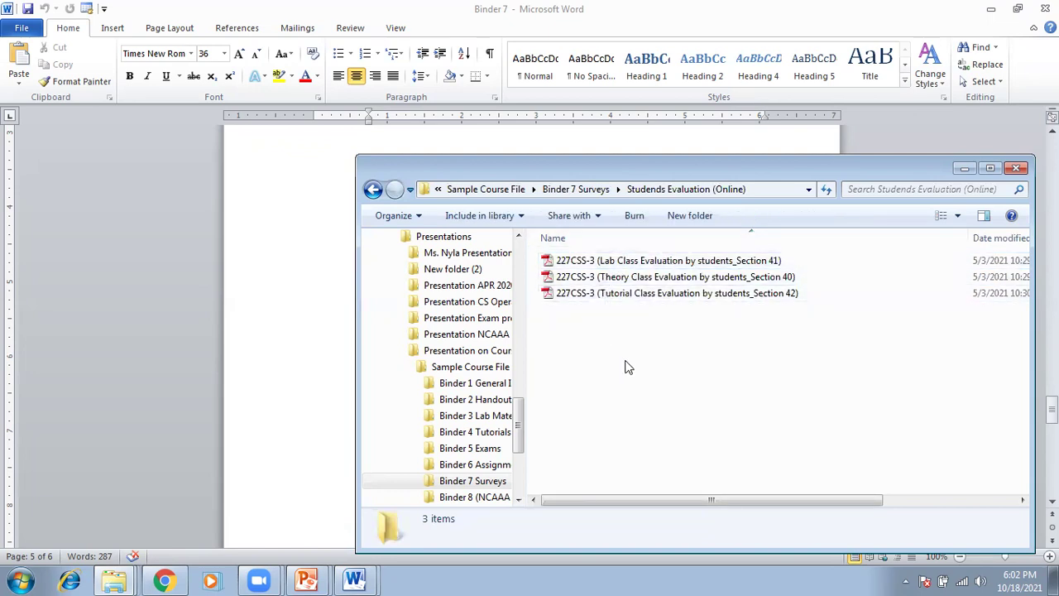
pyautogui.click(665, 278)
pyautogui.doubleClick(665, 278)
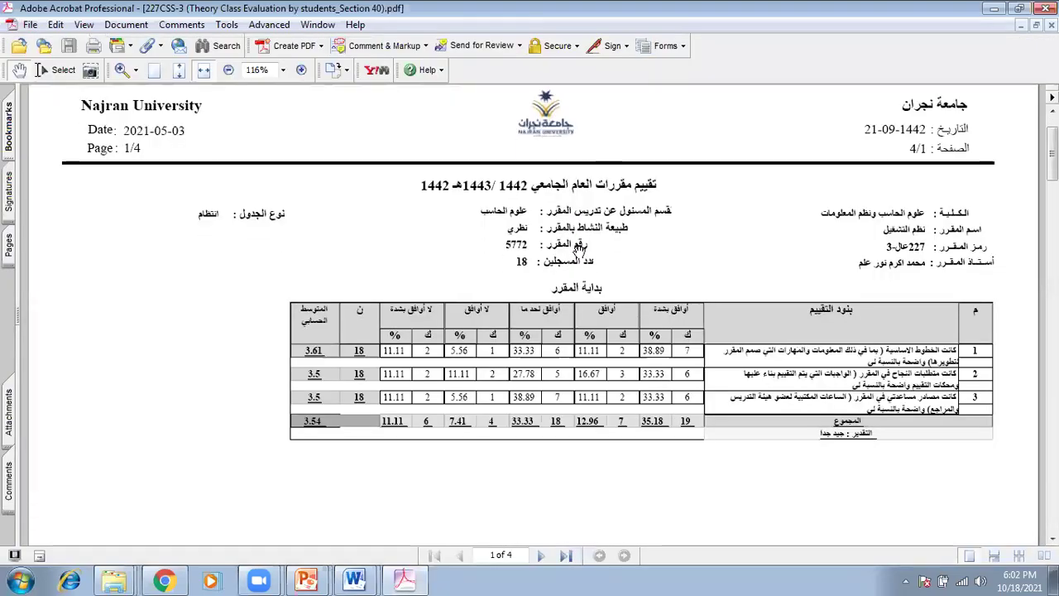
# Look through all four pages of the theory class evaluation, close the PDF and return to the Binder 7 Surveys folder
pyautogui.scroll(-3, 580, 251)
pyautogui.scroll(-5, 579, 251)
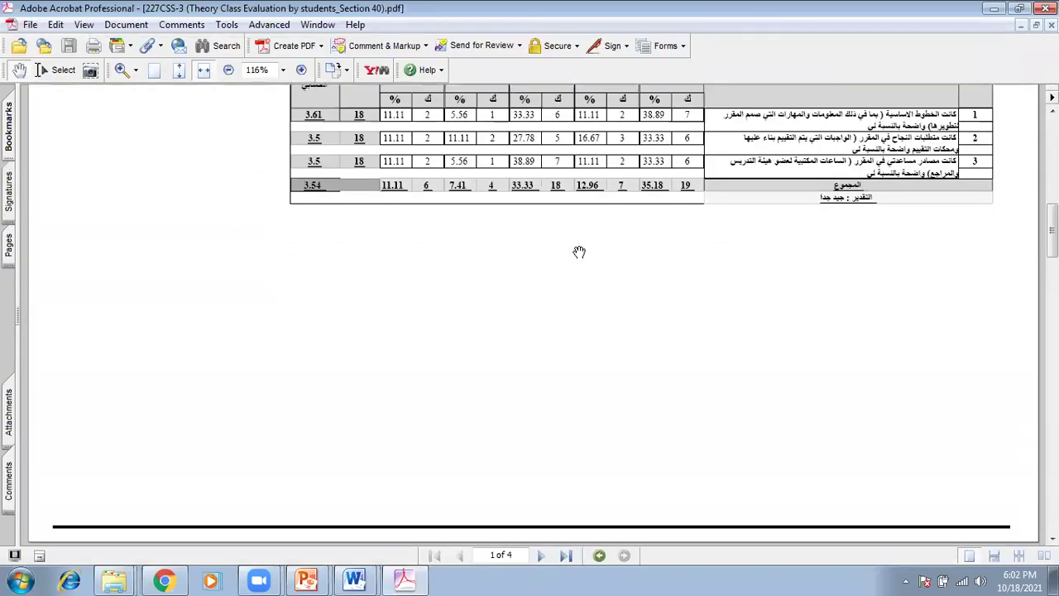
pyautogui.scroll(-15, 579, 251)
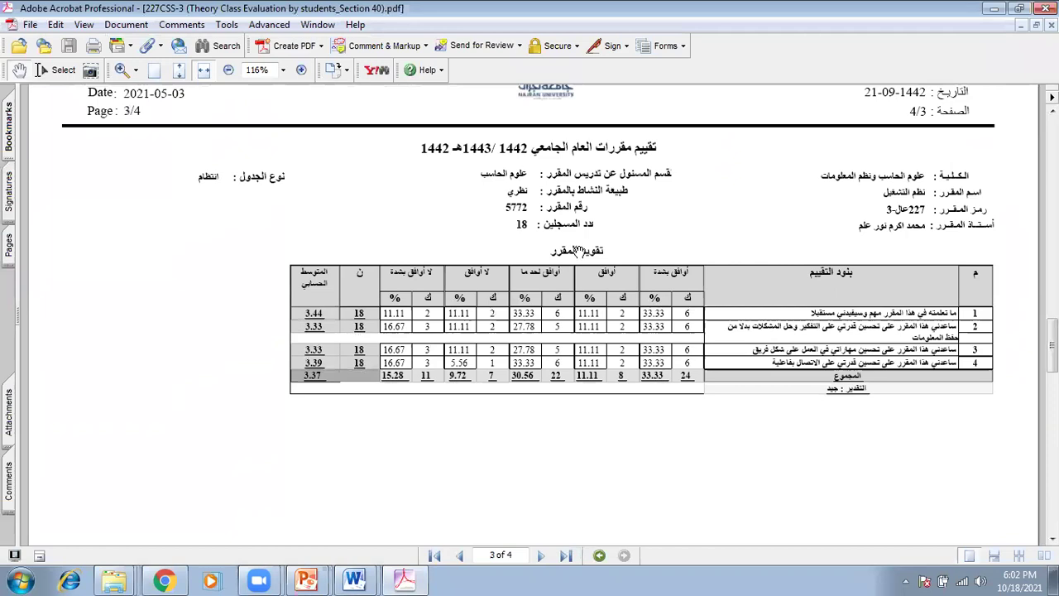
pyautogui.scroll(-20, 579, 250)
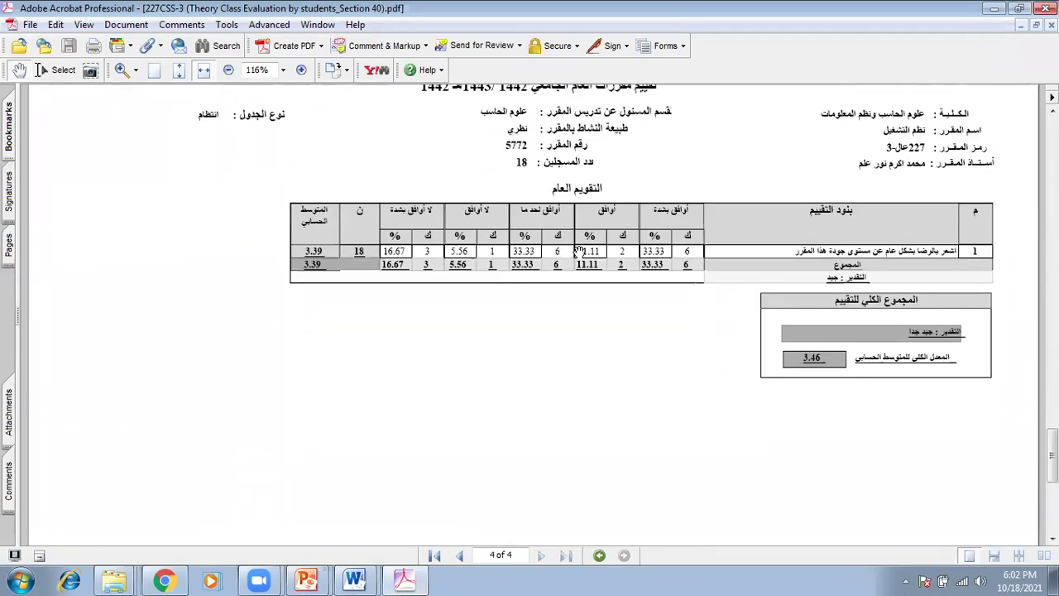
pyautogui.click(1047, 9)
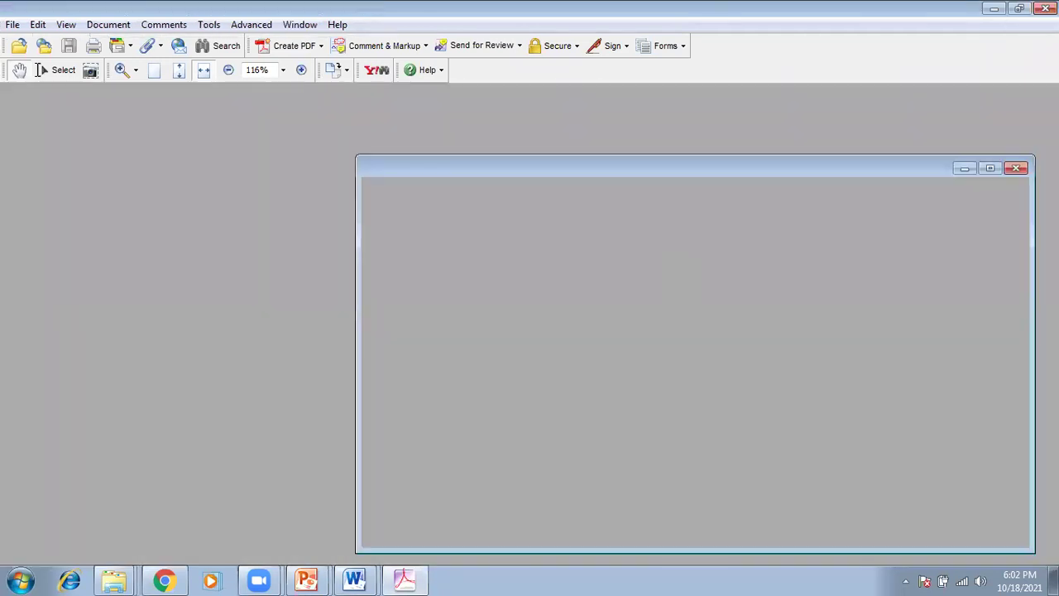
pyautogui.click(683, 389)
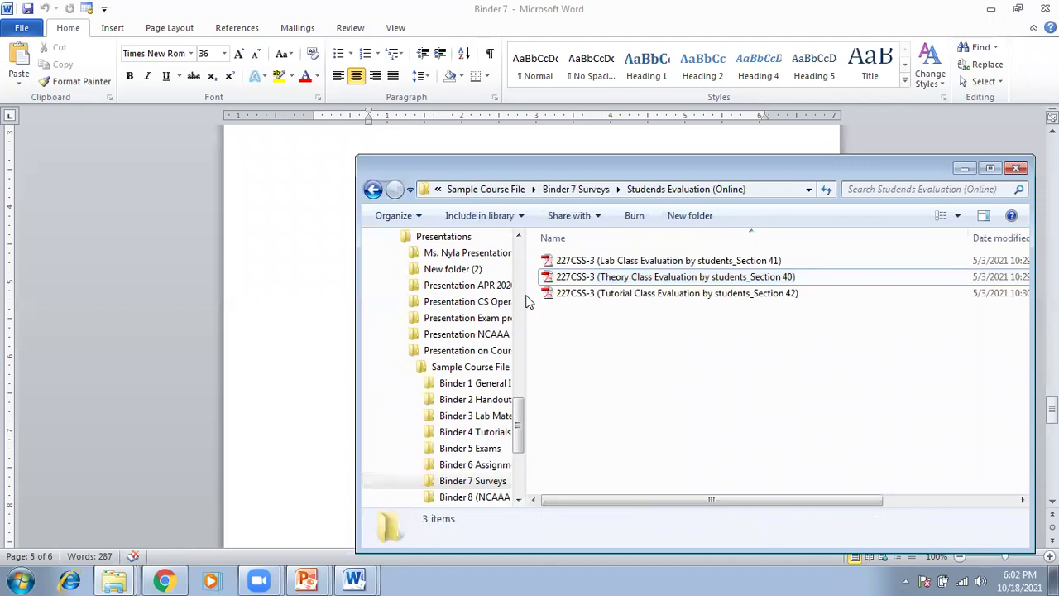
pyautogui.click(372, 190)
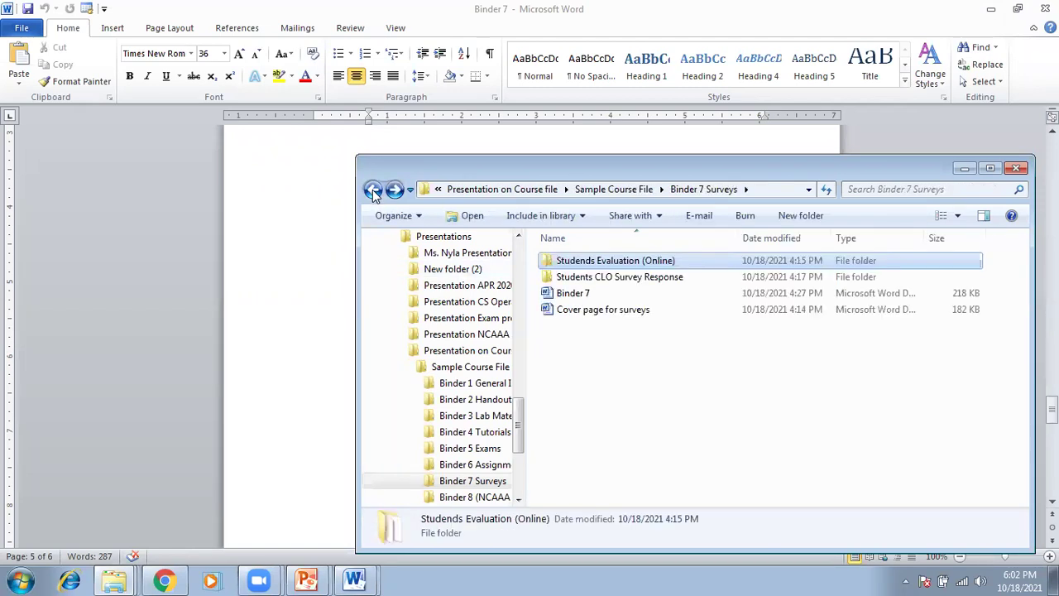
# Return to the Course file preparation slide show and advance from the Binder 7: Survey slide to the Course File Binders slide
pyautogui.click(306, 581)
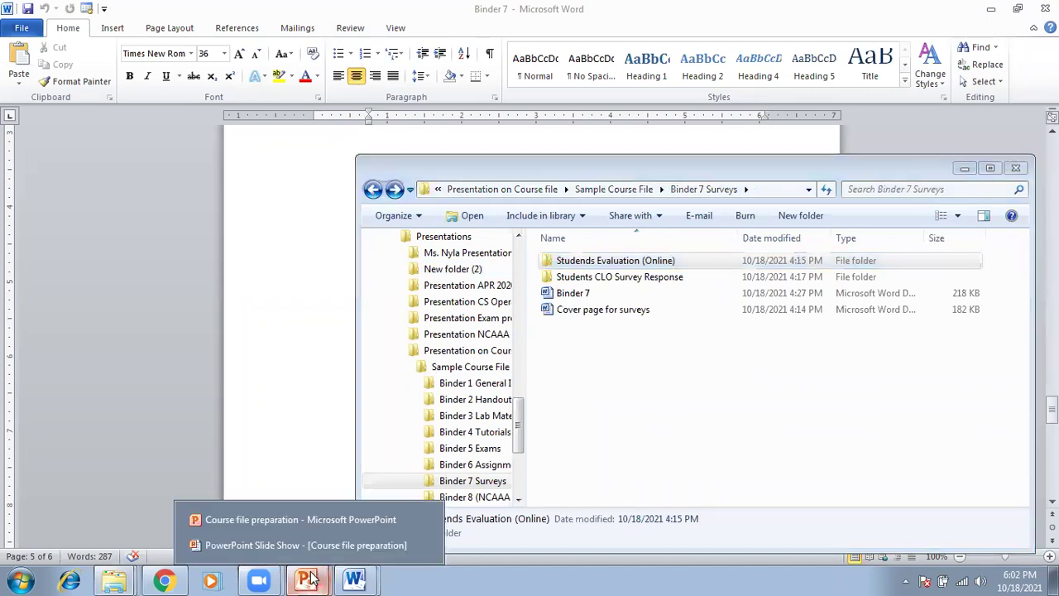
pyautogui.click(991, 15)
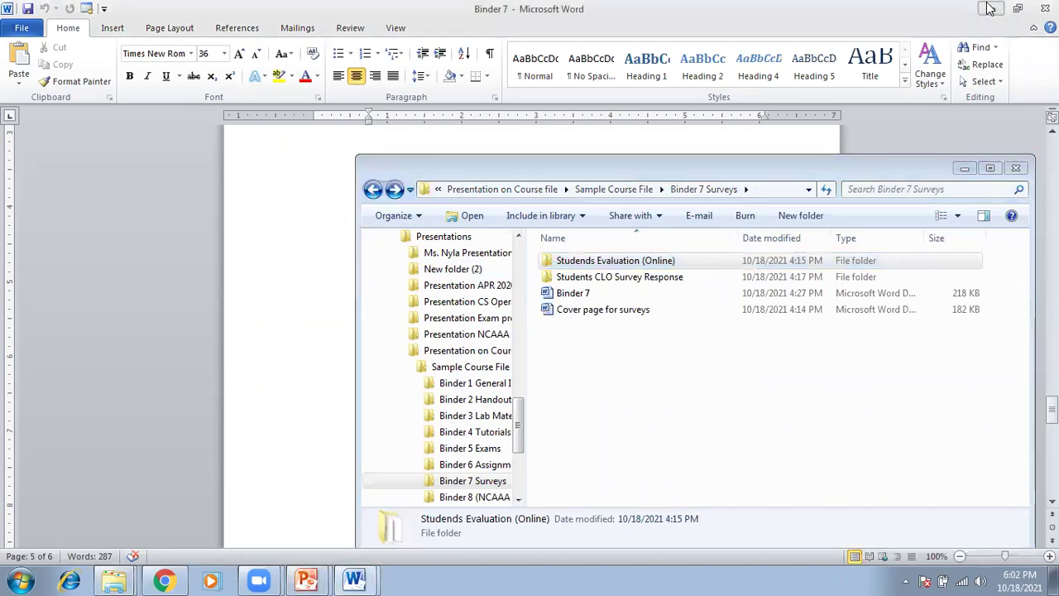
pyautogui.click(991, 15)
pyautogui.click(203, 307)
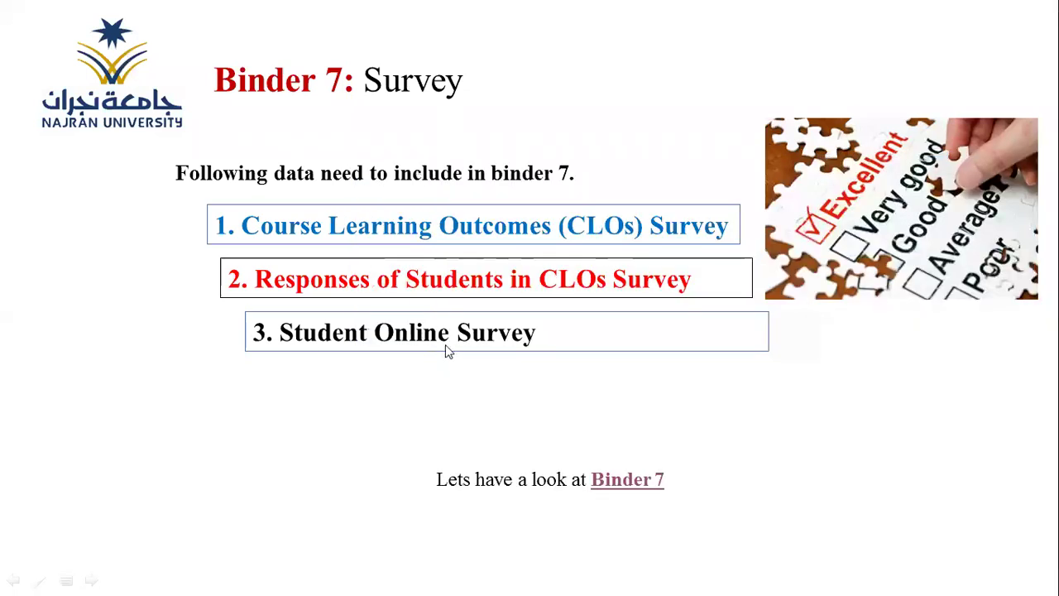
pyautogui.click(453, 365)
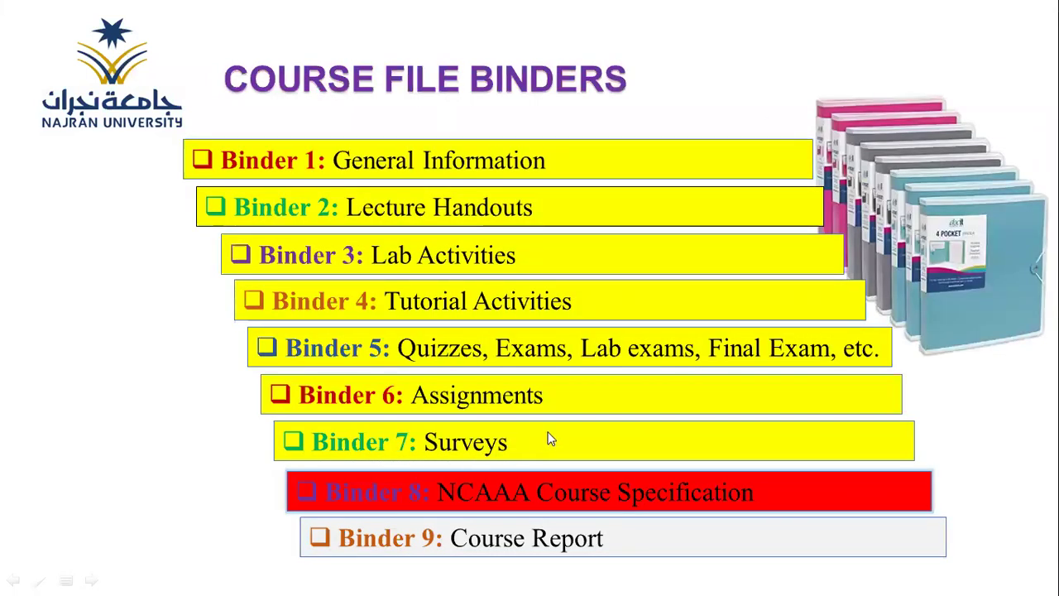
# Advance to the Binder 8: NCAAA Course Specification slide, follow its Binder 8 link past the security notice and open the Binder 8 folder
pyautogui.click(568, 384)
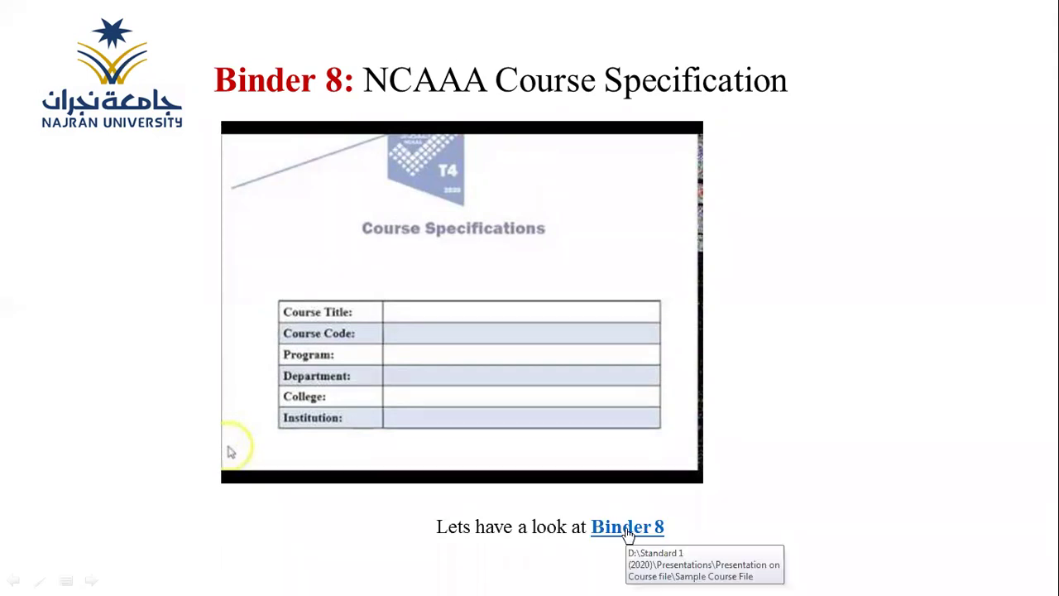
pyautogui.click(629, 530)
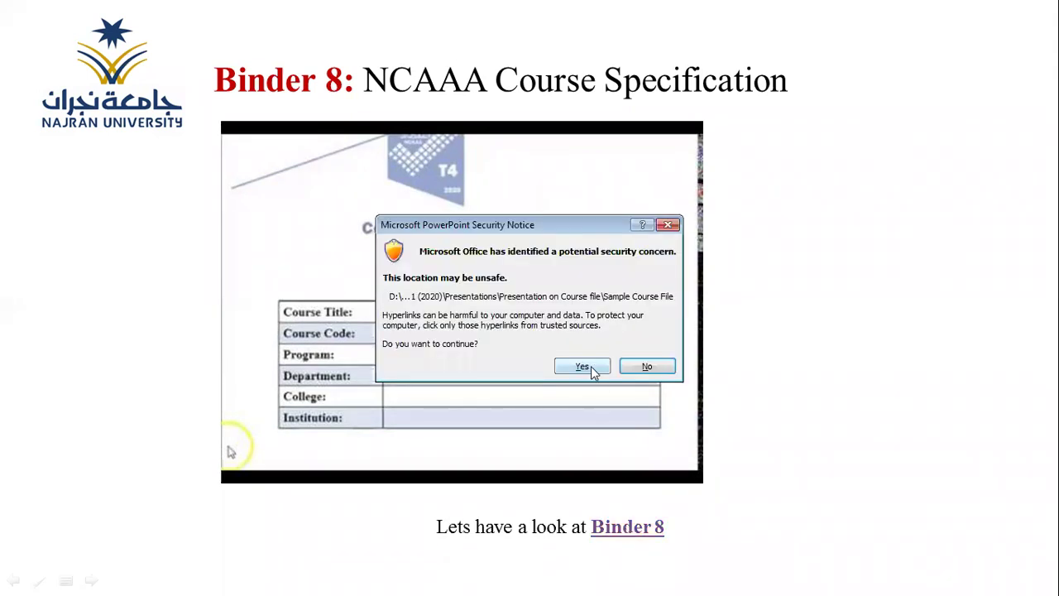
pyautogui.click(593, 366)
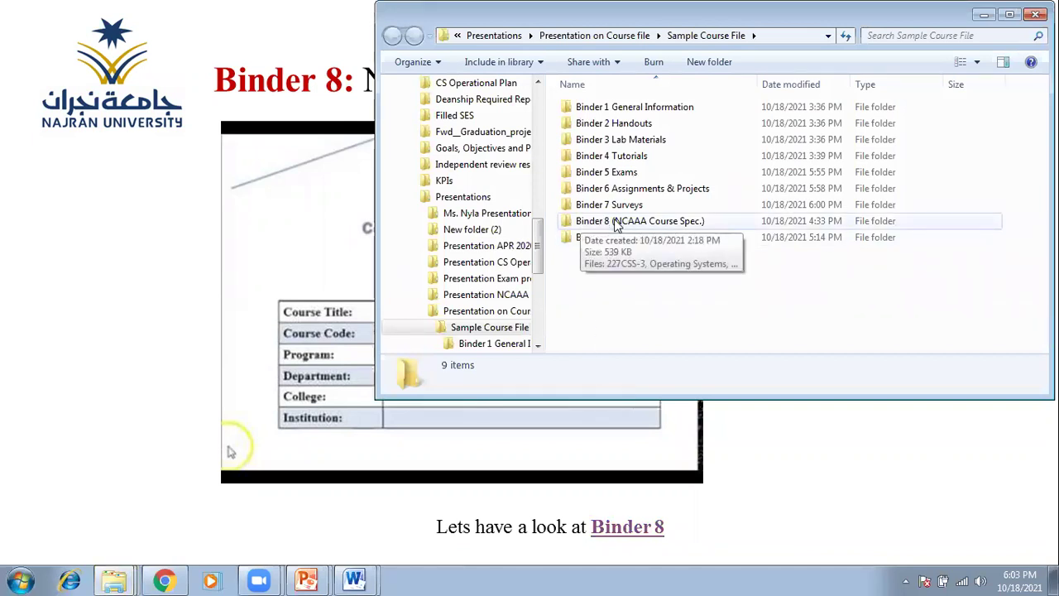
pyautogui.click(617, 225)
pyautogui.doubleClick(617, 225)
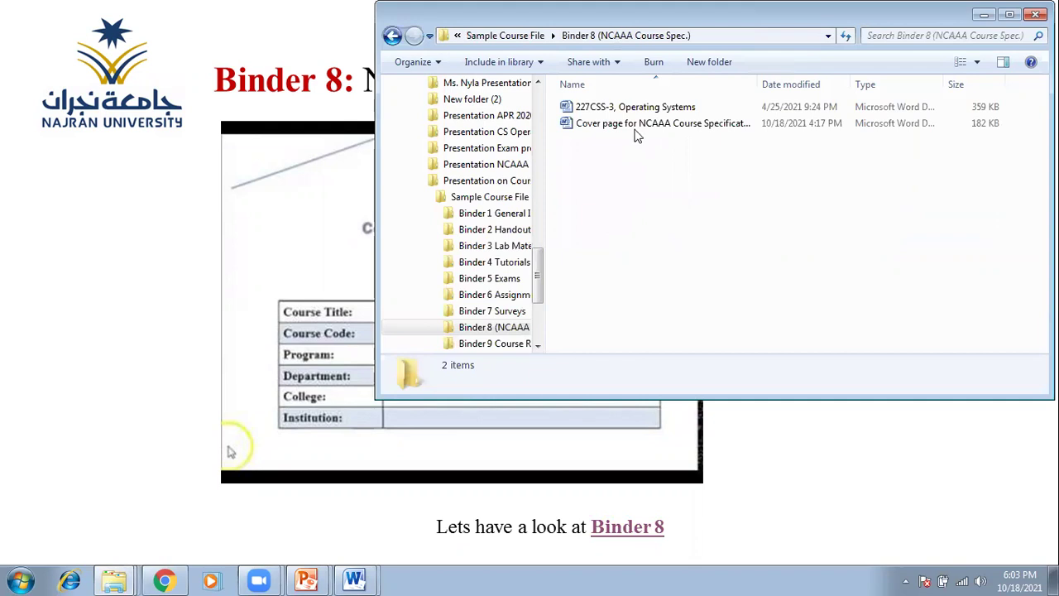
# Open the cover page document for the NCAAA Course Specification, look through it in full and close it
pyautogui.doubleClick(638, 124)
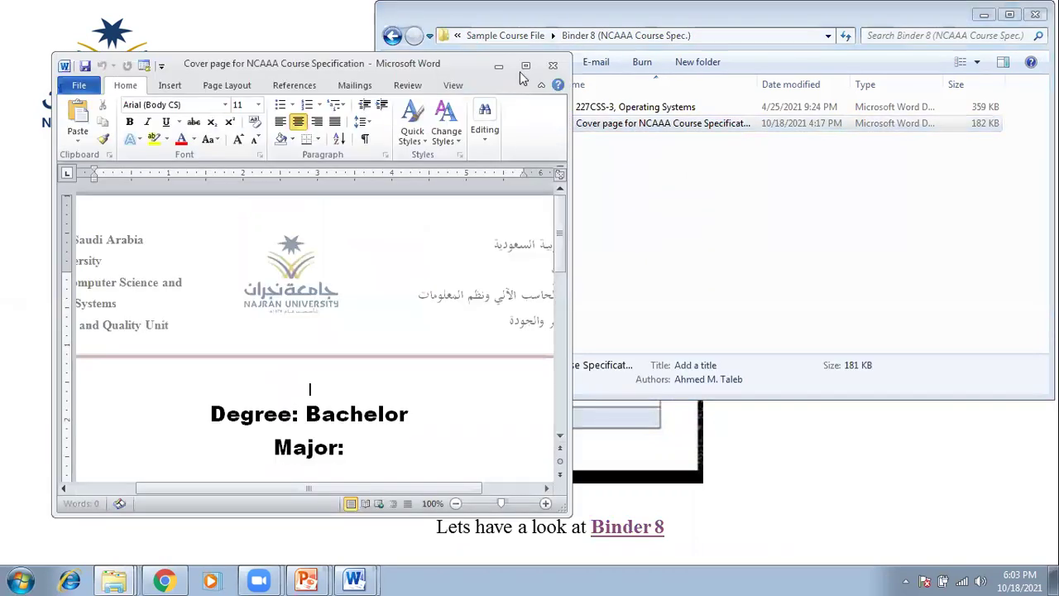
pyautogui.click(529, 65)
pyautogui.scroll(-4, 555, 289)
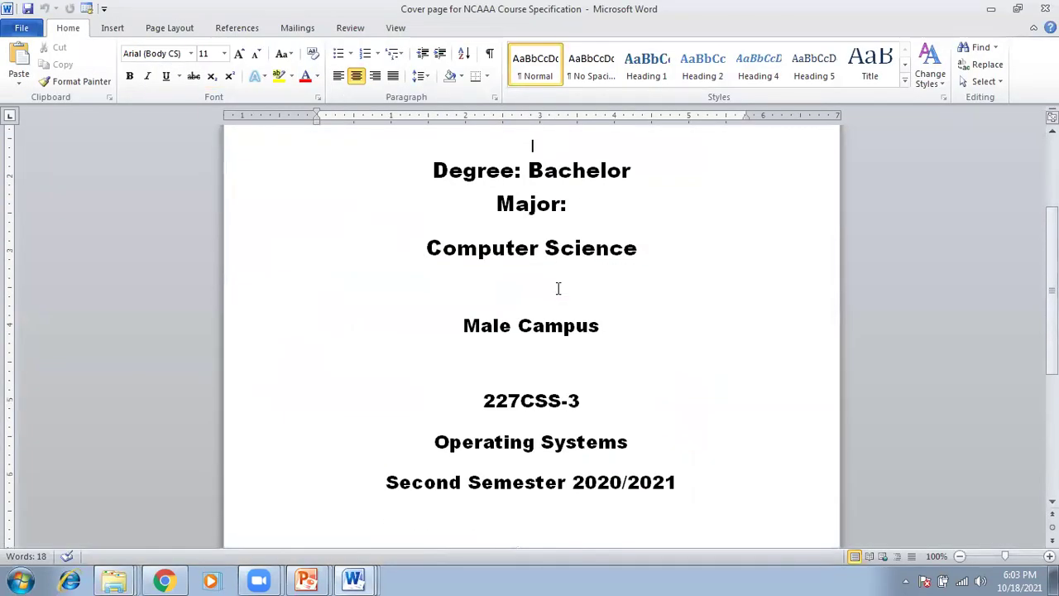
pyautogui.scroll(-3, 557, 289)
pyautogui.scroll(5, 558, 289)
pyautogui.scroll(-5, 560, 291)
pyautogui.click(1045, 8)
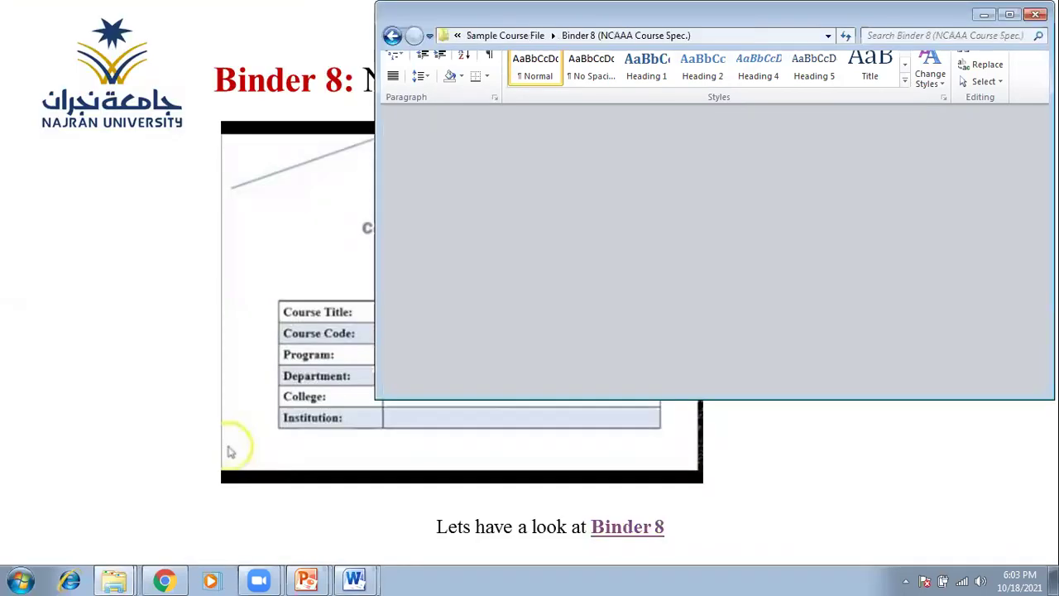
# Open the 227CSS-3, Operating Systems document from the Binder 8 folder and maximize its window
pyautogui.click(635, 112)
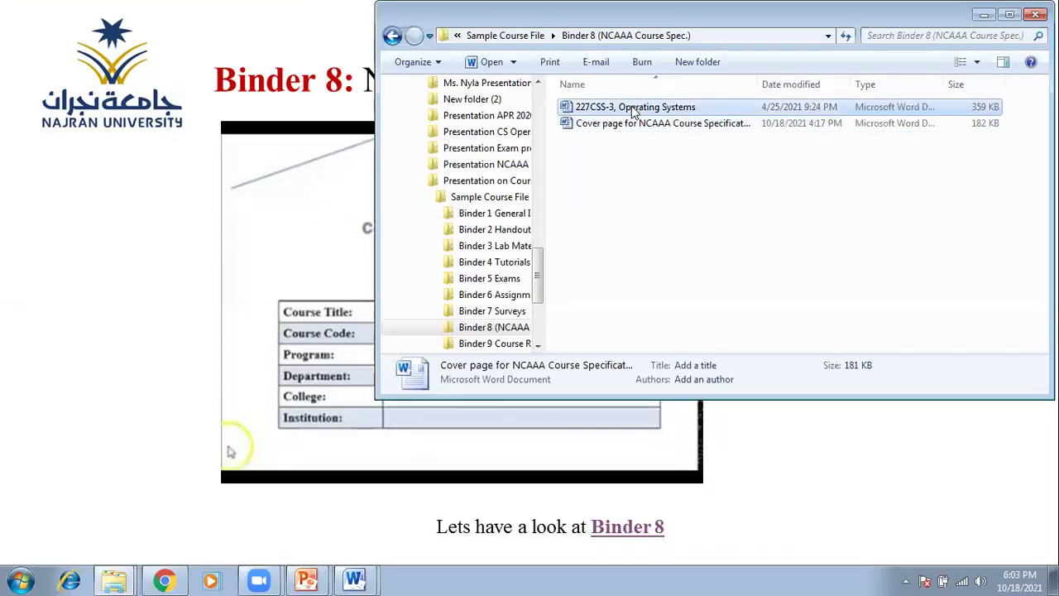
pyautogui.doubleClick(635, 111)
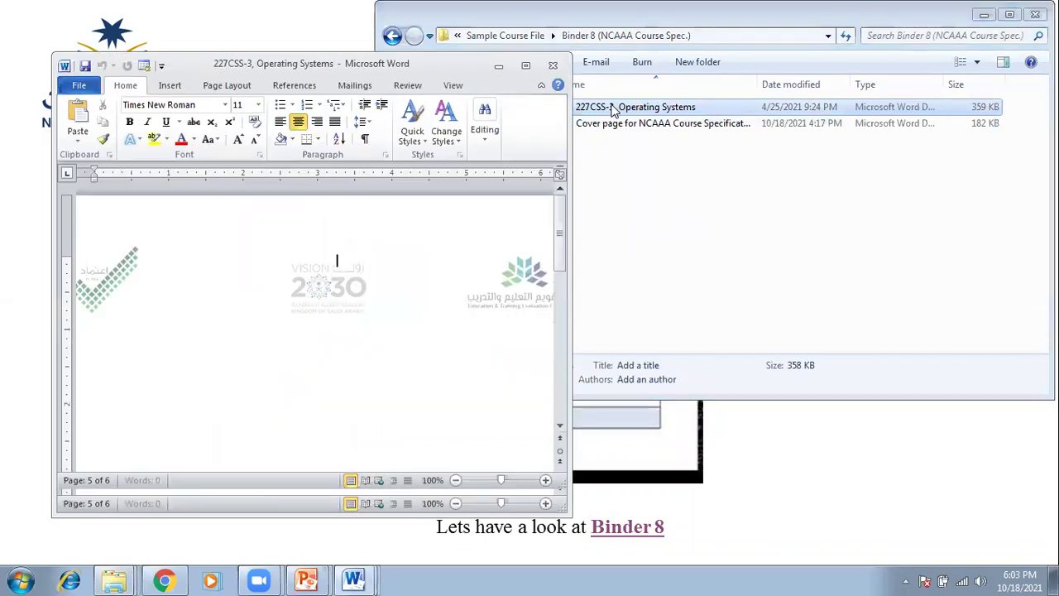
pyautogui.click(534, 72)
# Examine the Course Specifications title page and its course details table, enlarging the document view to 110%
pyautogui.scroll(-6, 472, 271)
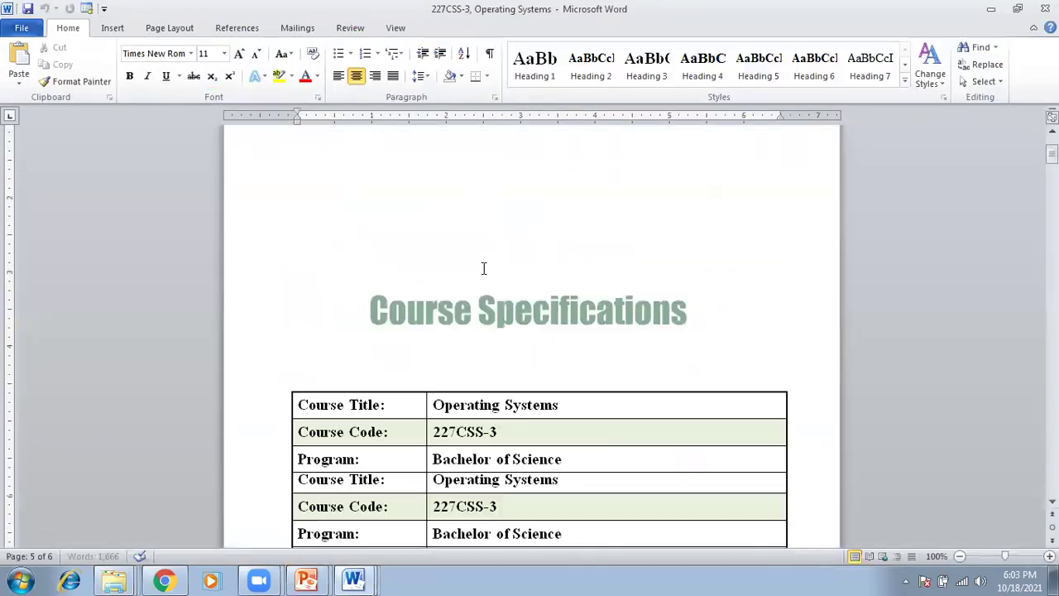
pyautogui.scroll(-5, 484, 268)
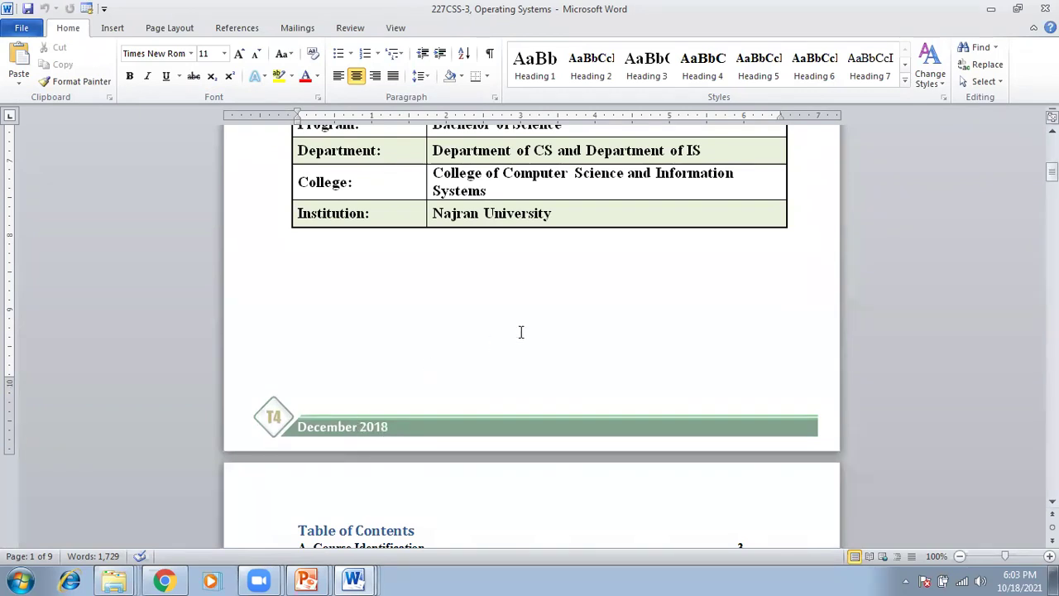
pyautogui.scroll(6, 521, 332)
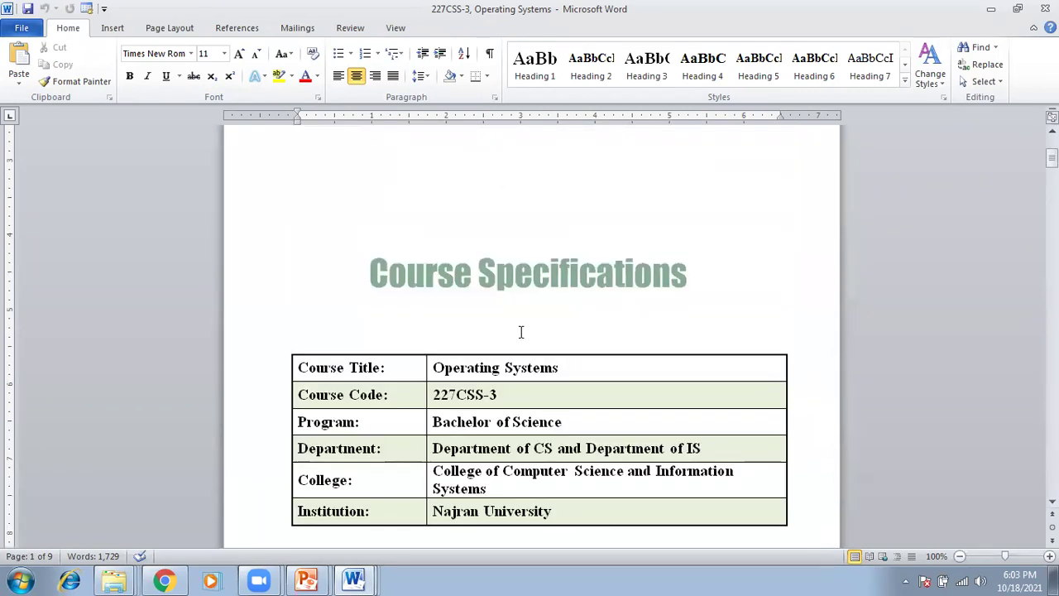
pyautogui.scroll(3, 521, 332)
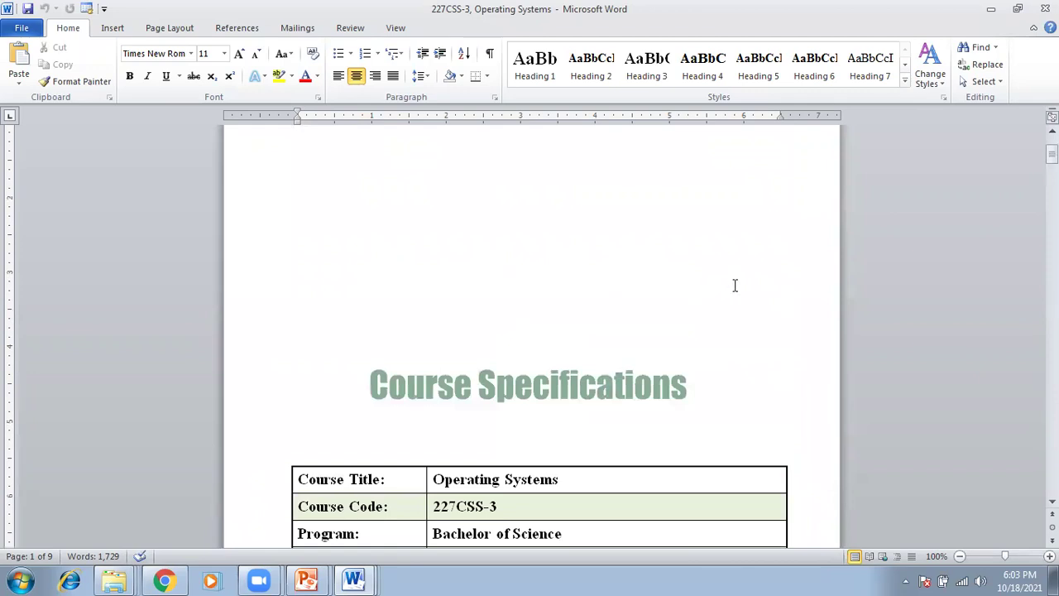
pyautogui.click(1049, 556)
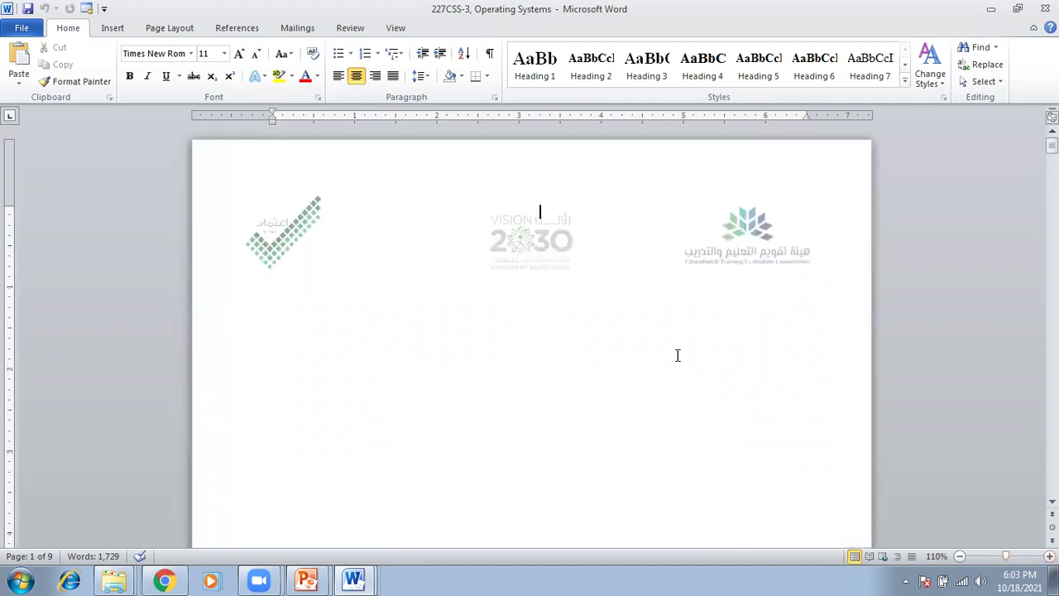
pyautogui.scroll(-3, 507, 256)
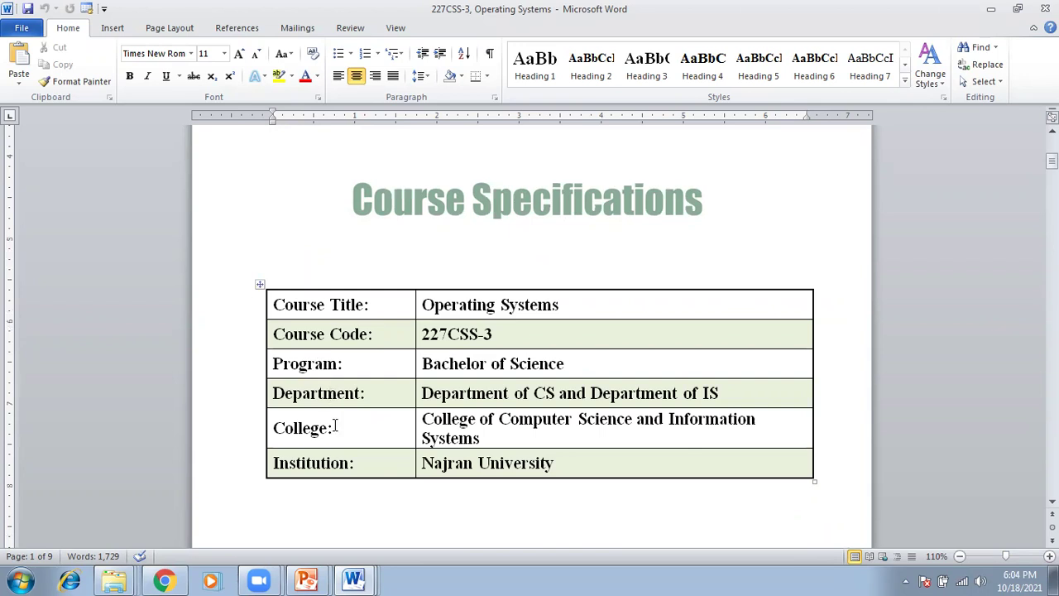
# Look through the Table of Contents and continue to section A, Course Identification
pyautogui.scroll(-12, 598, 269)
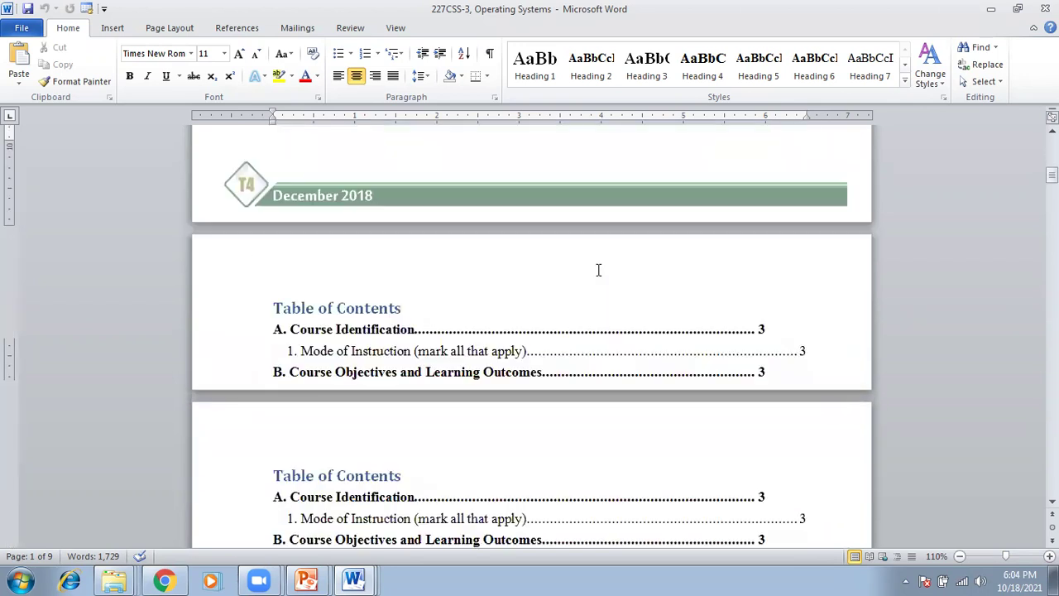
pyautogui.scroll(-2, 599, 269)
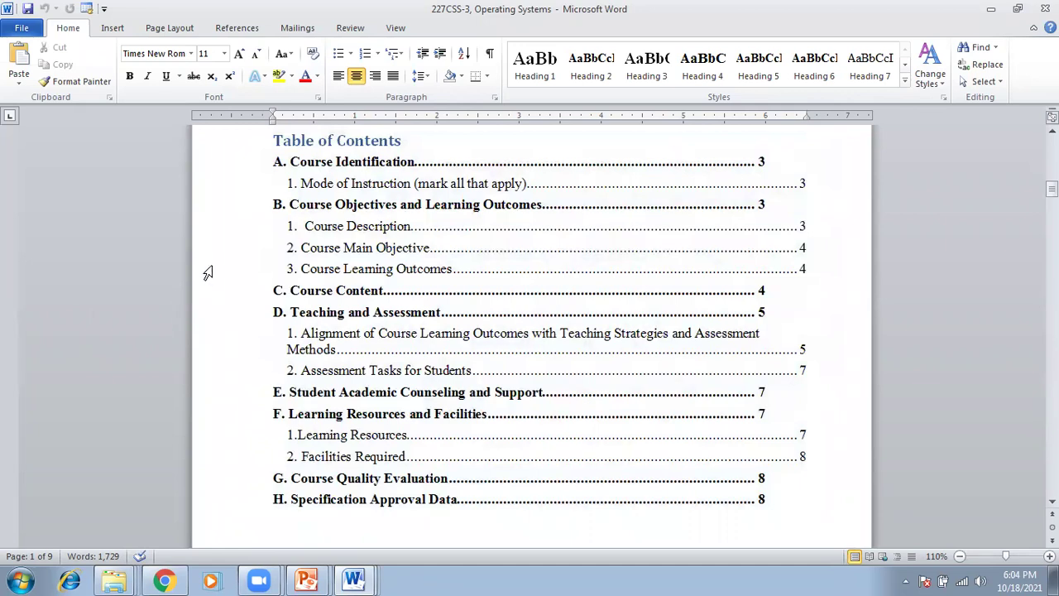
pyautogui.scroll(-8, 208, 273)
pyautogui.scroll(-8, 208, 273)
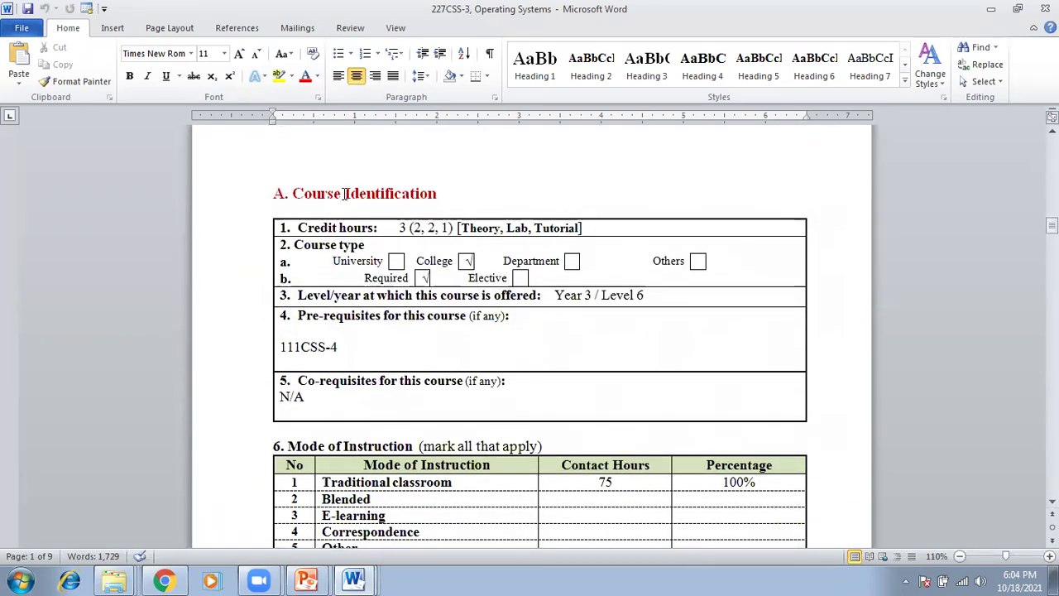
# Point out the Credit hours and Course type entries in the Course Identification table by highlighting their labels
pyautogui.moveTo(298, 228); pyautogui.dragTo(380, 230)
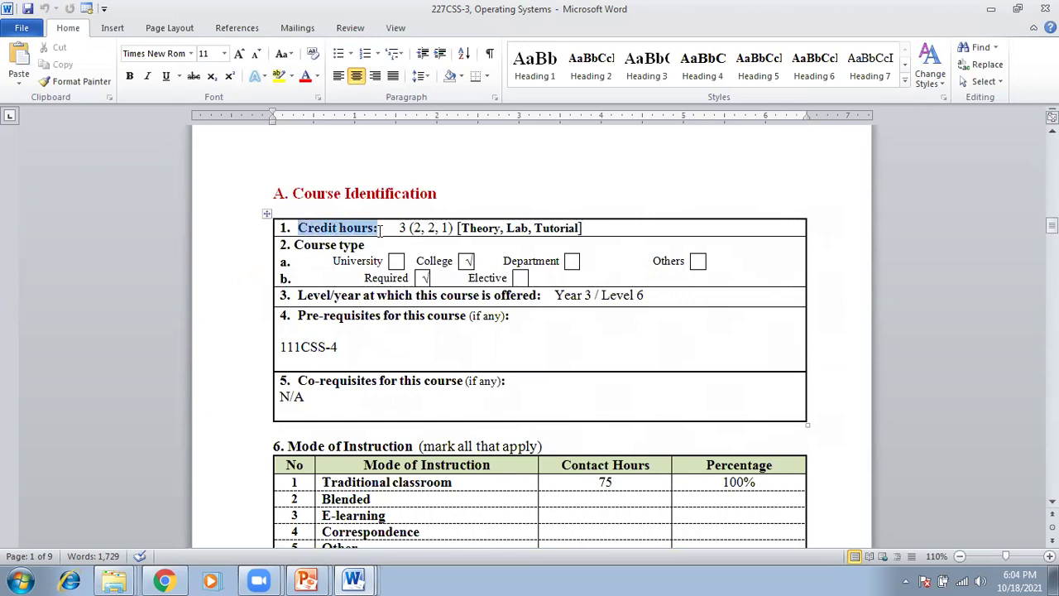
pyautogui.click(381, 231)
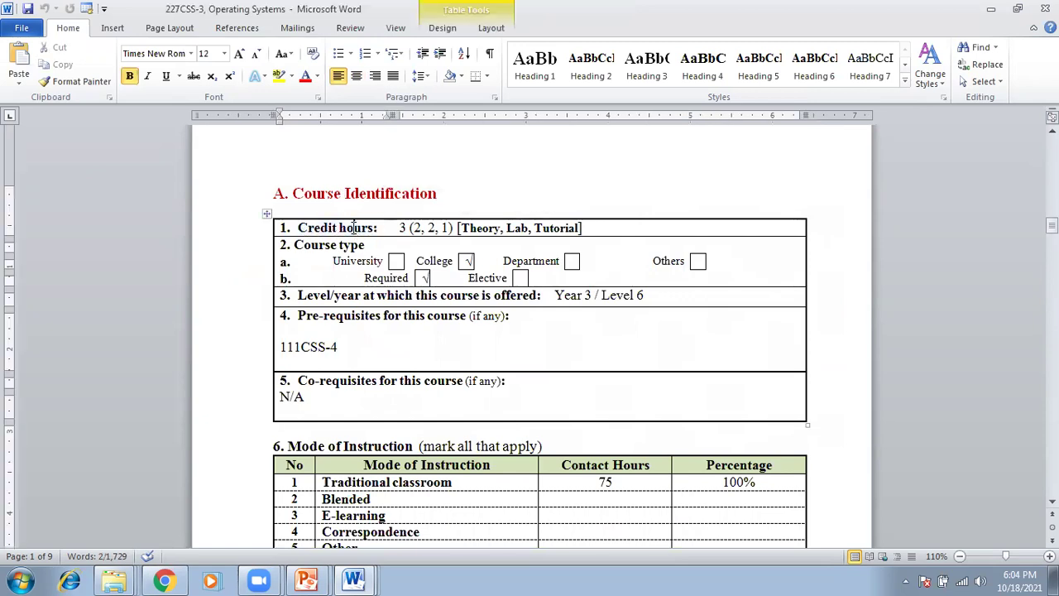
pyautogui.click(402, 229)
pyautogui.write('3')
pyautogui.moveTo(294, 245); pyautogui.dragTo(356, 245)
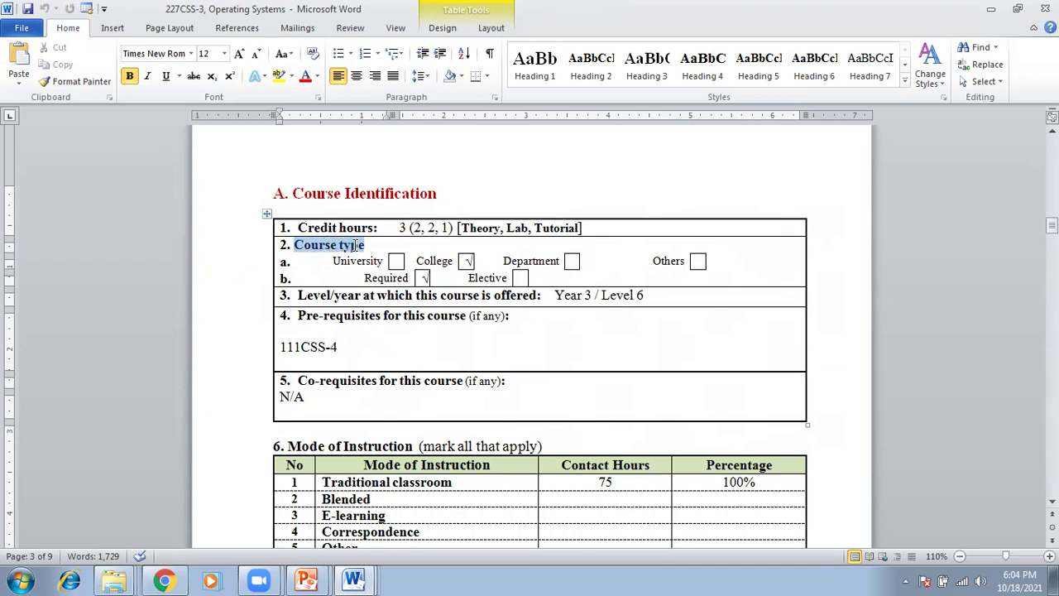
pyautogui.click(342, 247)
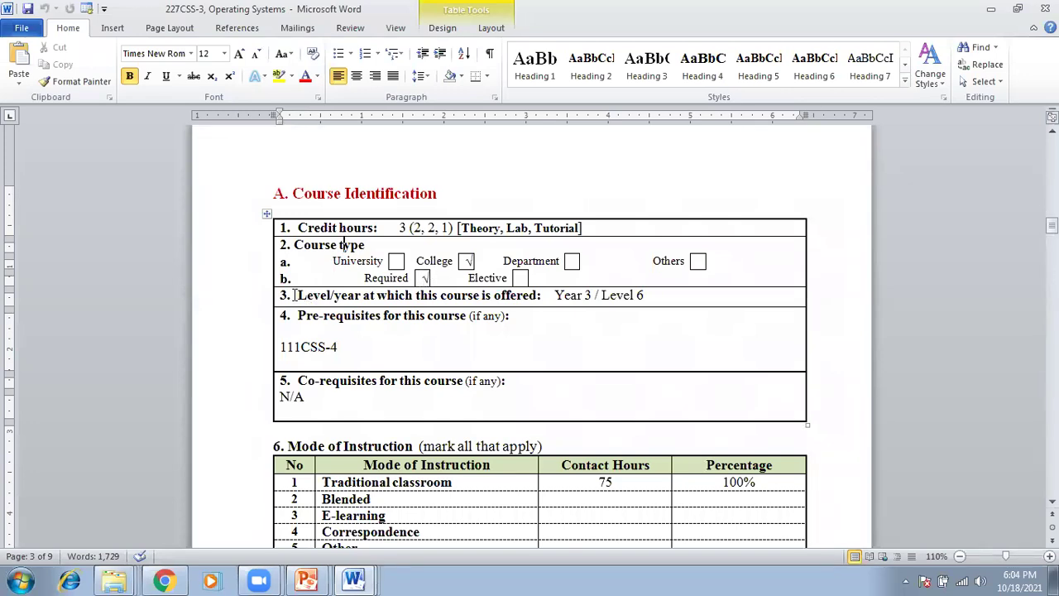
# Highlight the level/year, pre-requisites and co-requisites entries in turn to review them in the Course Identification table
pyautogui.moveTo(294, 296); pyautogui.dragTo(547, 296)
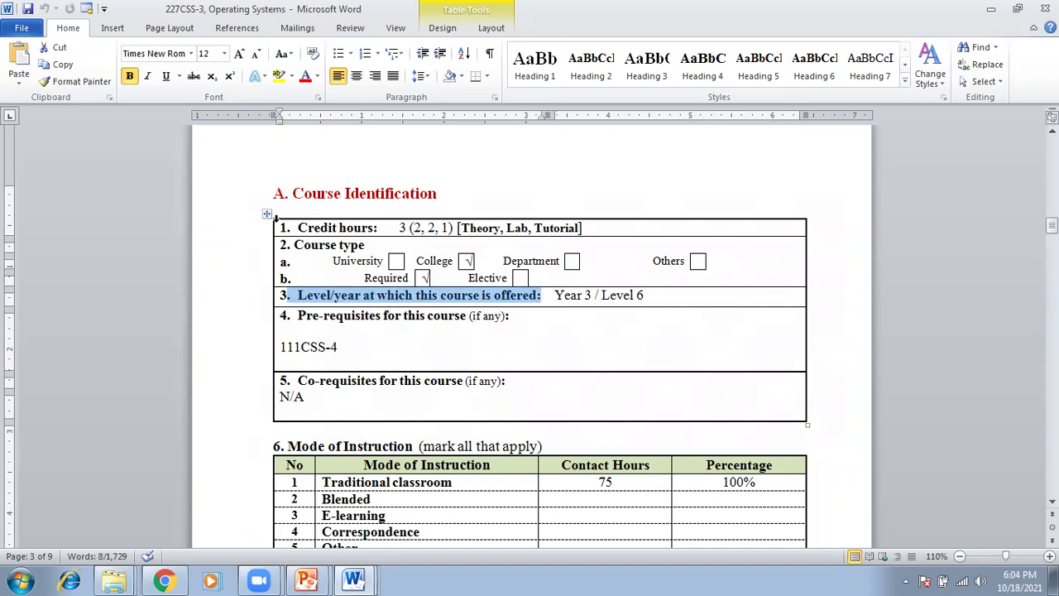
pyautogui.moveTo(555, 295); pyautogui.dragTo(593, 295)
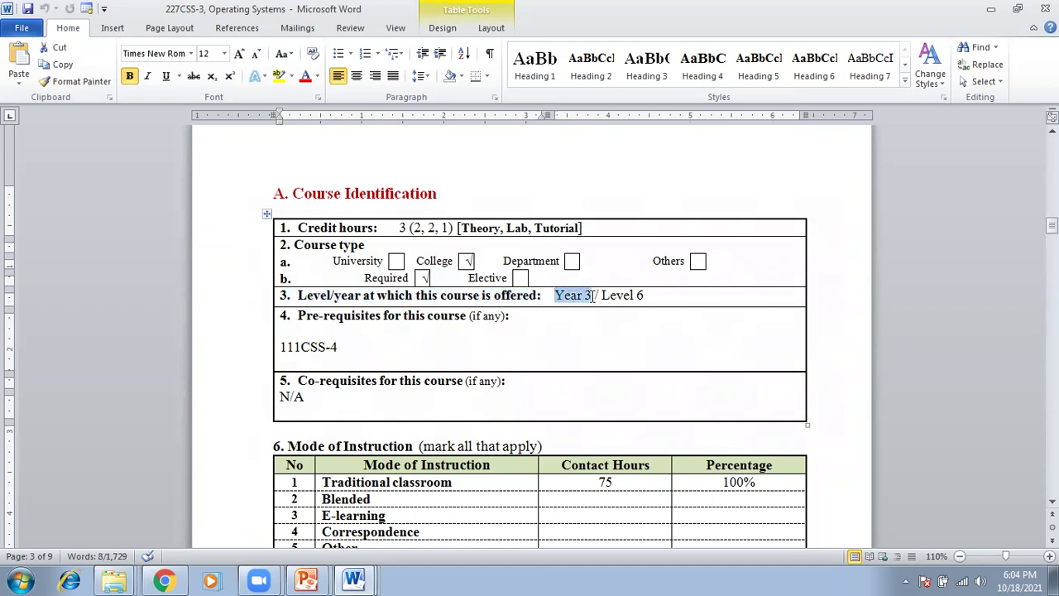
pyautogui.click(298, 315)
pyautogui.moveTo(298, 316); pyautogui.dragTo(469, 317)
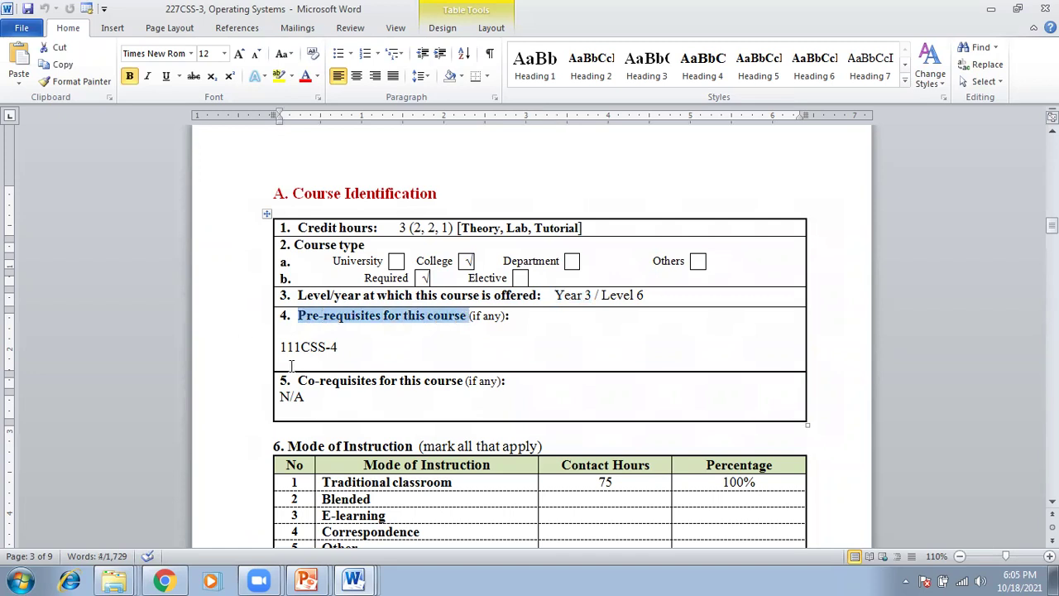
pyautogui.scroll(-2, 291, 365)
pyautogui.click(300, 297)
pyautogui.moveTo(302, 300); pyautogui.dragTo(463, 301)
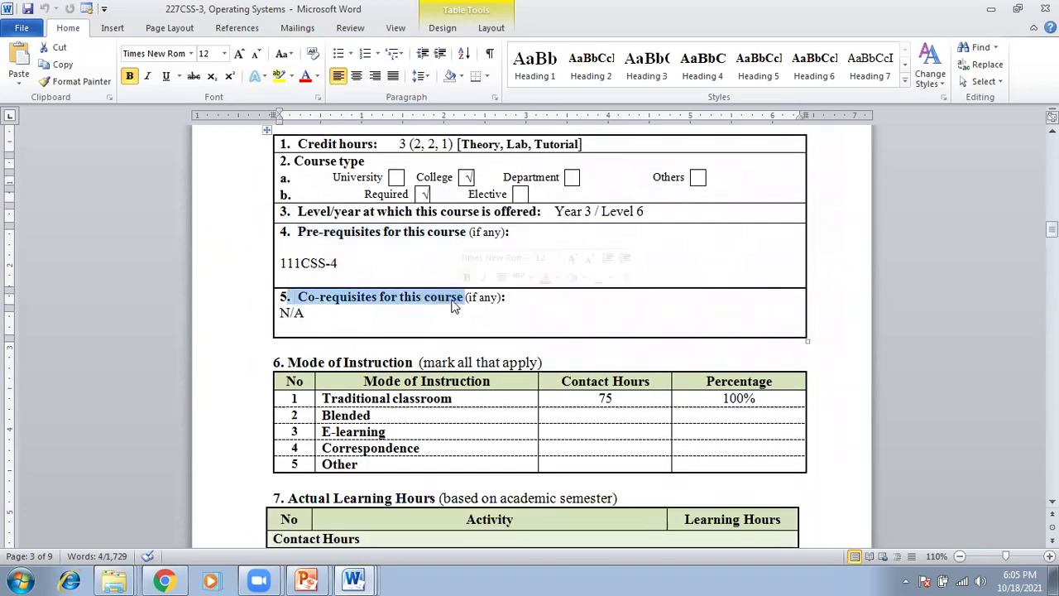
pyautogui.click(308, 312)
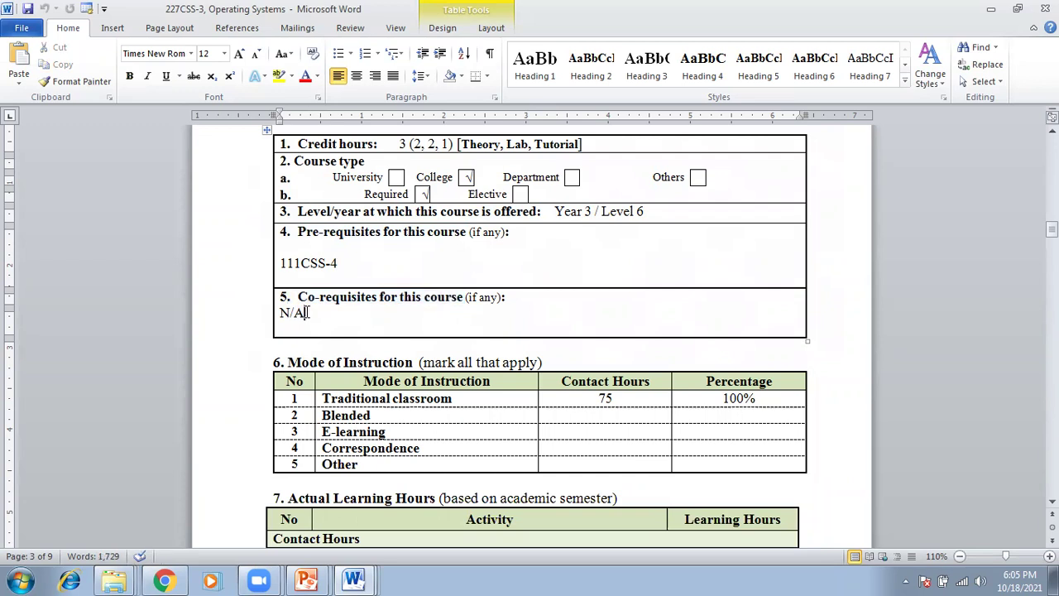
# Review the Mode of Instruction table by highlighting Traditional classroom, its contact hours and percentage, and the Blended entry
pyautogui.scroll(-3, 308, 312)
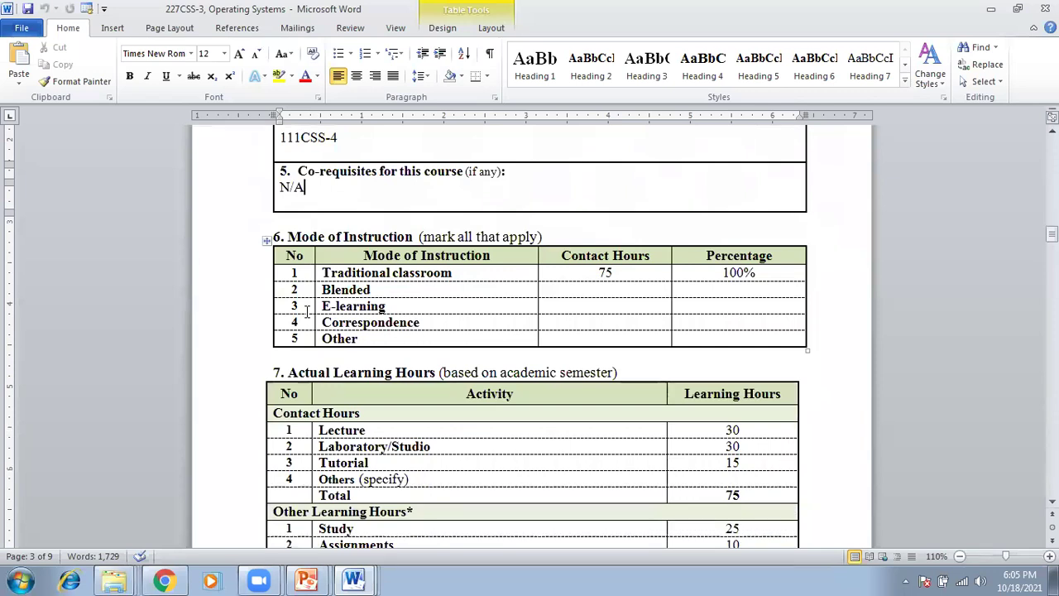
pyautogui.scroll(2, 308, 312)
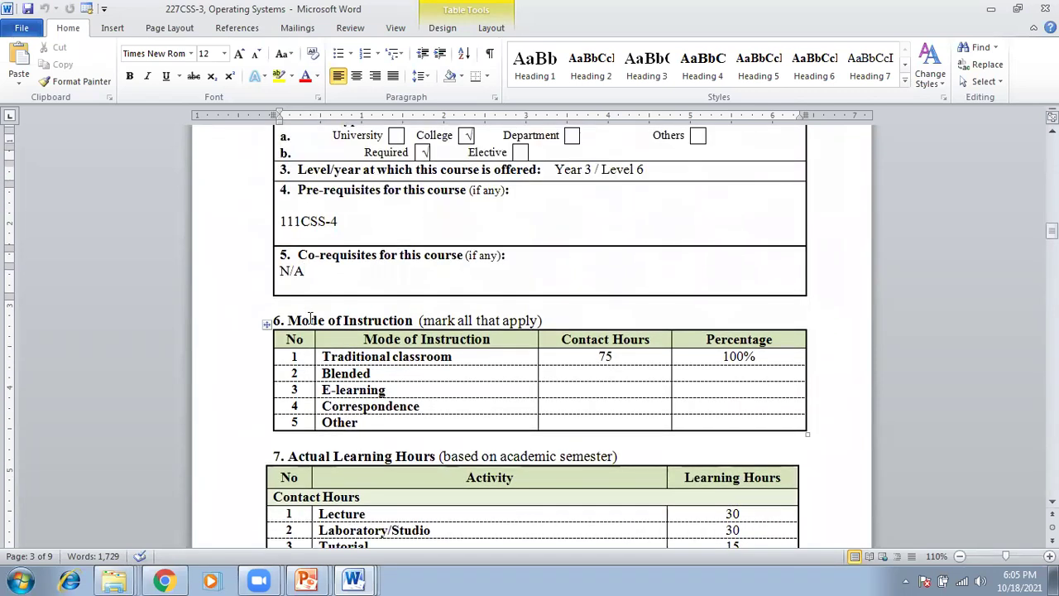
pyautogui.click(310, 320)
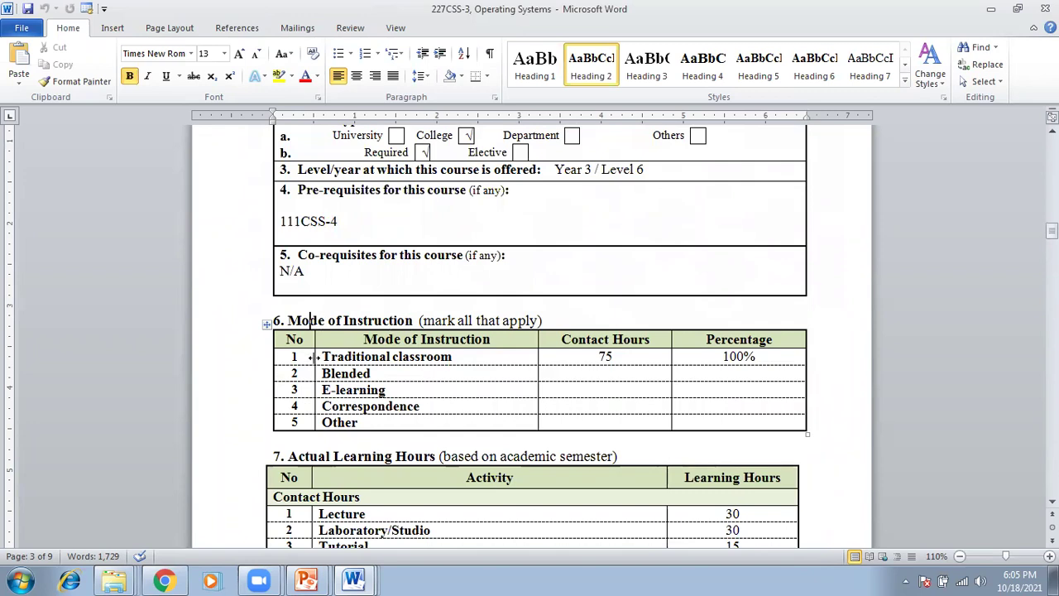
pyautogui.moveTo(322, 357); pyautogui.dragTo(463, 359)
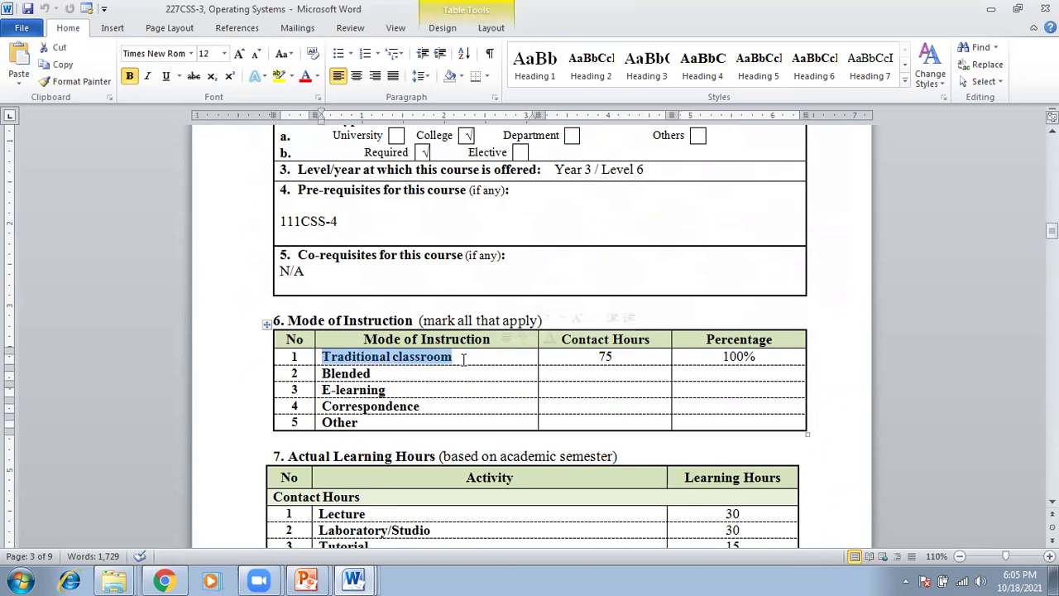
pyautogui.click(464, 358)
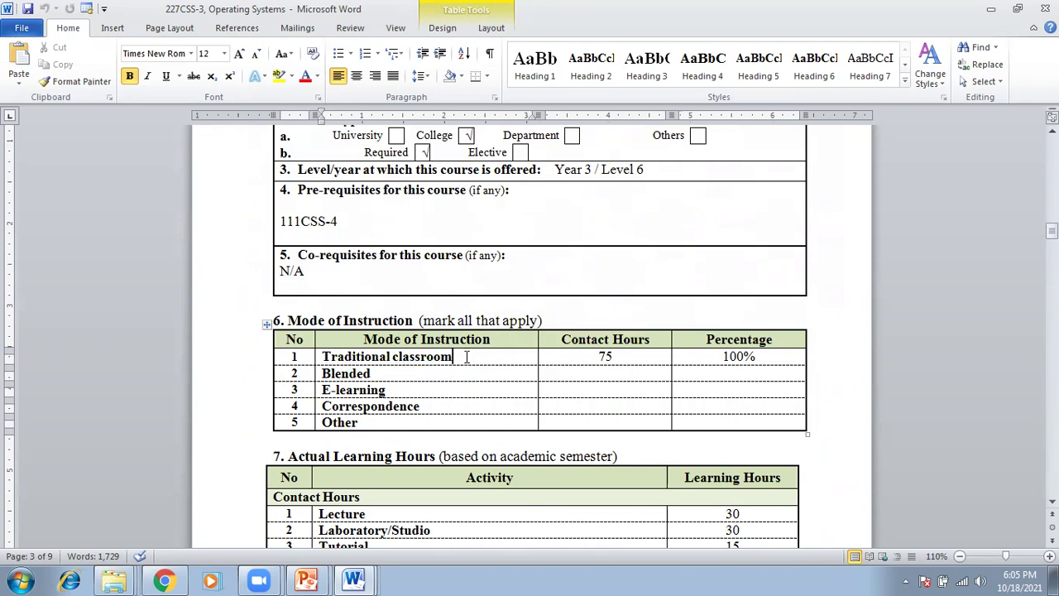
pyautogui.doubleClick(606, 356)
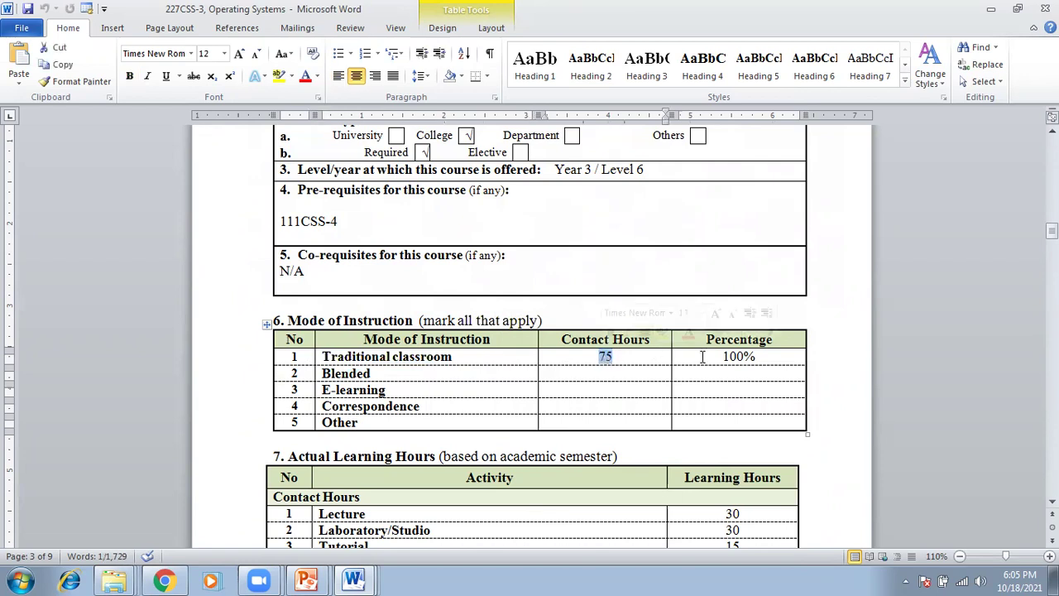
pyautogui.moveTo(756, 356); pyautogui.dragTo(722, 357)
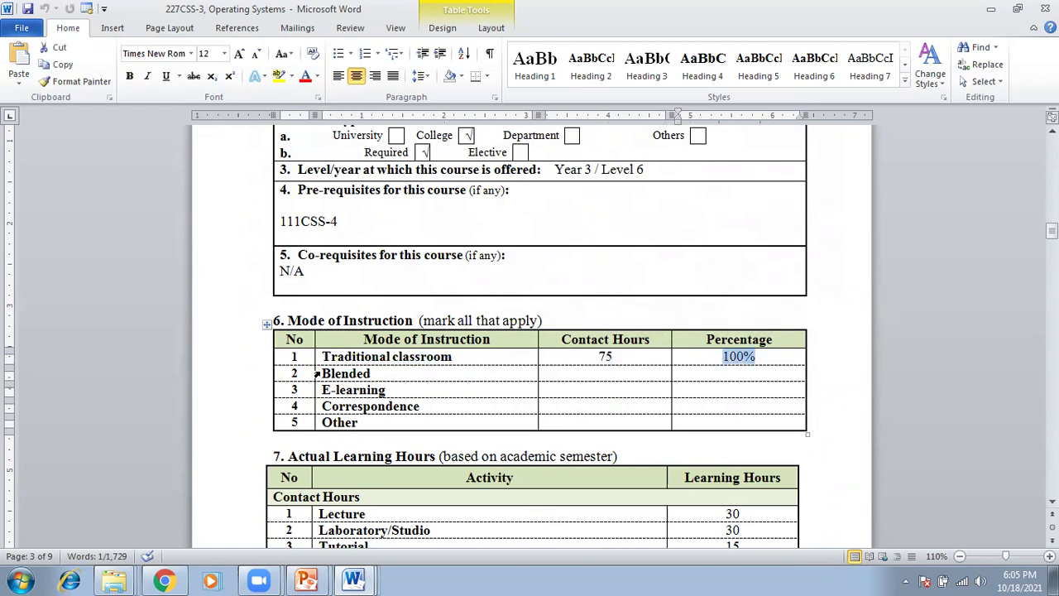
pyautogui.moveTo(321, 374); pyautogui.dragTo(377, 373)
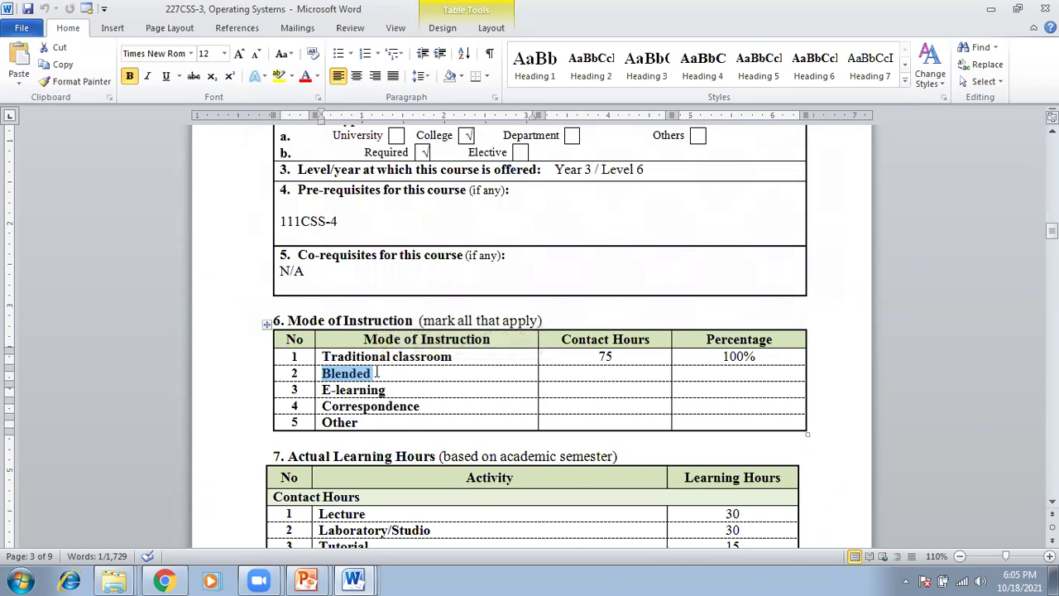
# Highlight the Laboratory/Studio, Tutorial and Total entries under Contact Hours, and compare the total with the Traditional classroom contact hours
pyautogui.scroll(-3, 377, 373)
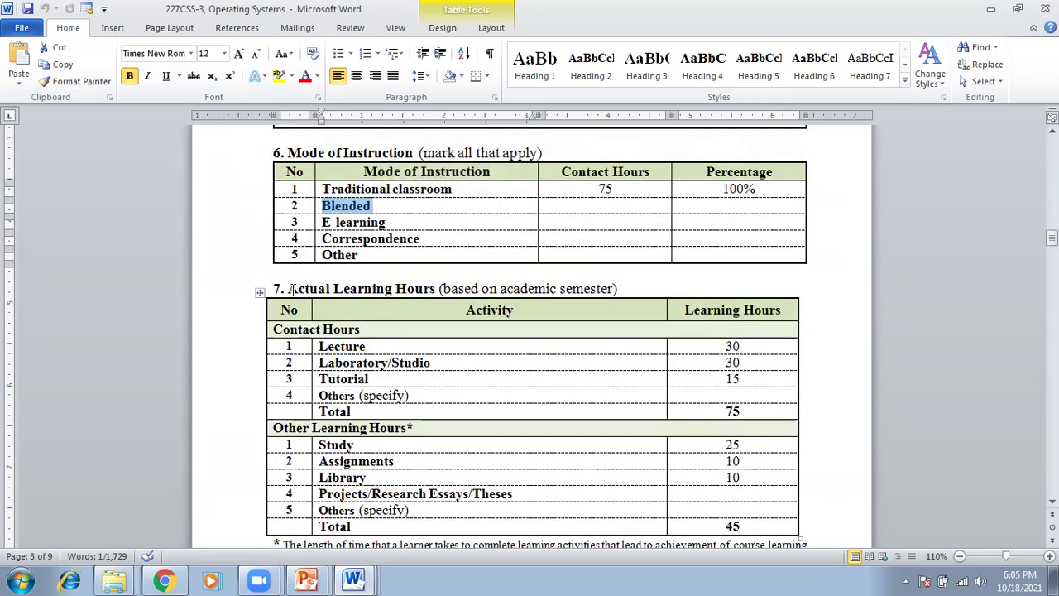
pyautogui.moveTo(288, 289); pyautogui.dragTo(439, 289)
pyautogui.click(406, 287)
pyautogui.scroll(-1, 393, 370)
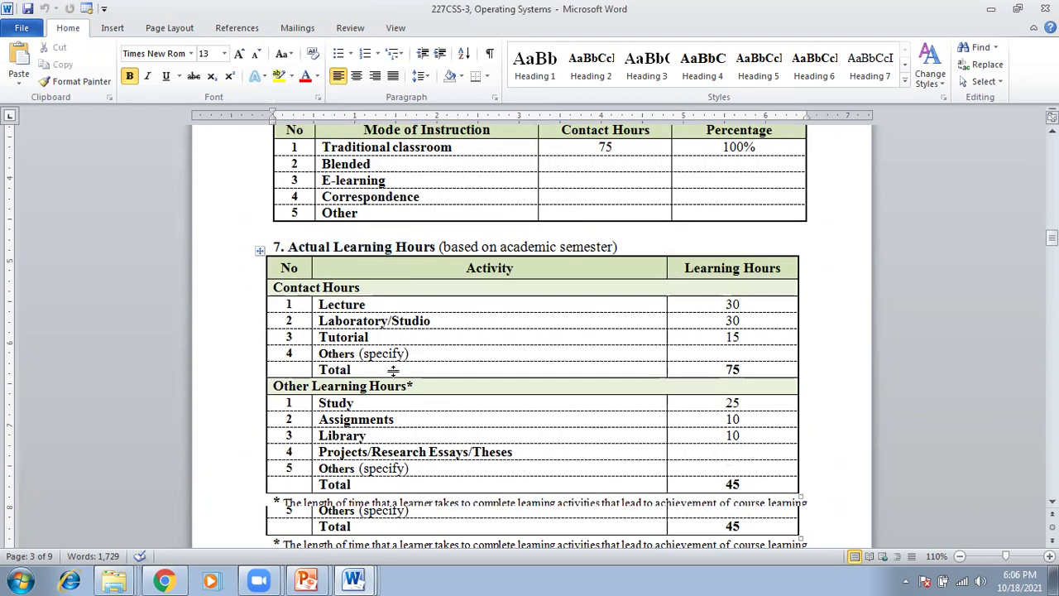
pyautogui.moveTo(329, 304); pyautogui.dragTo(430, 321)
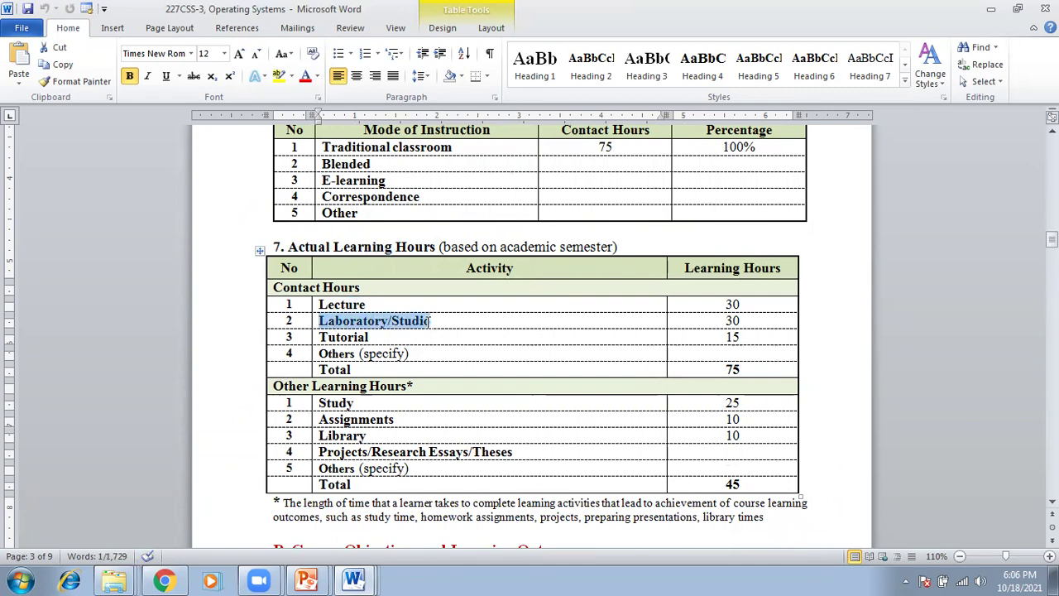
pyautogui.click(324, 337)
pyautogui.moveTo(324, 337); pyautogui.dragTo(369, 337)
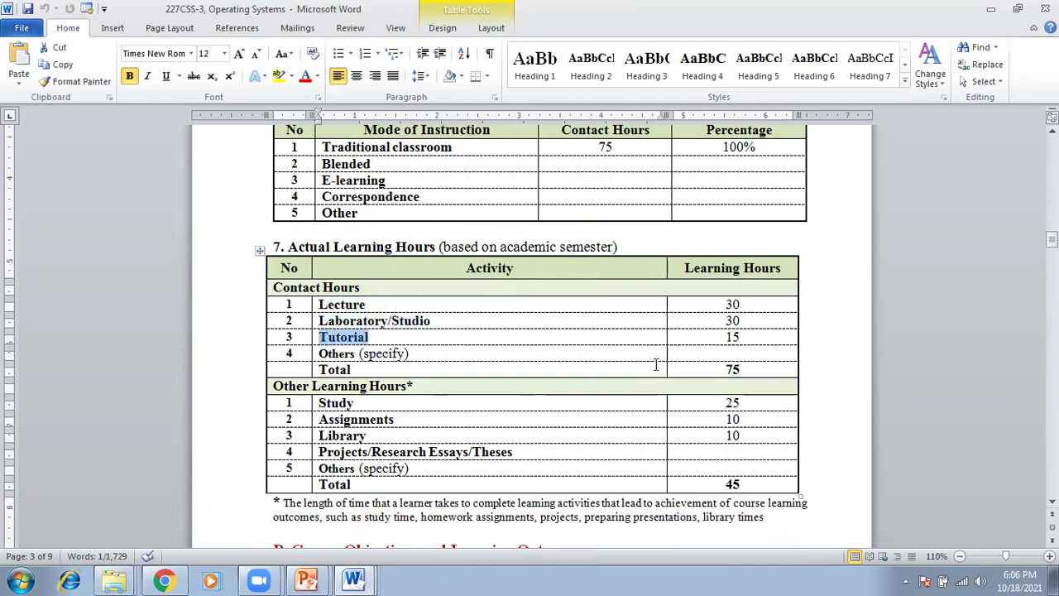
pyautogui.moveTo(743, 370); pyautogui.dragTo(727, 371)
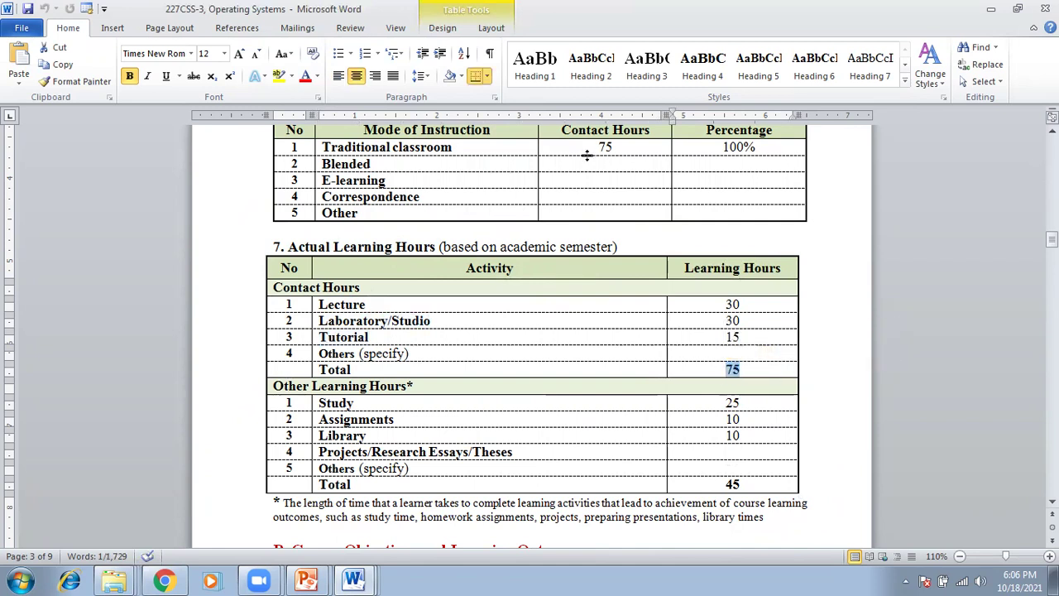
pyautogui.moveTo(615, 148); pyautogui.dragTo(599, 148)
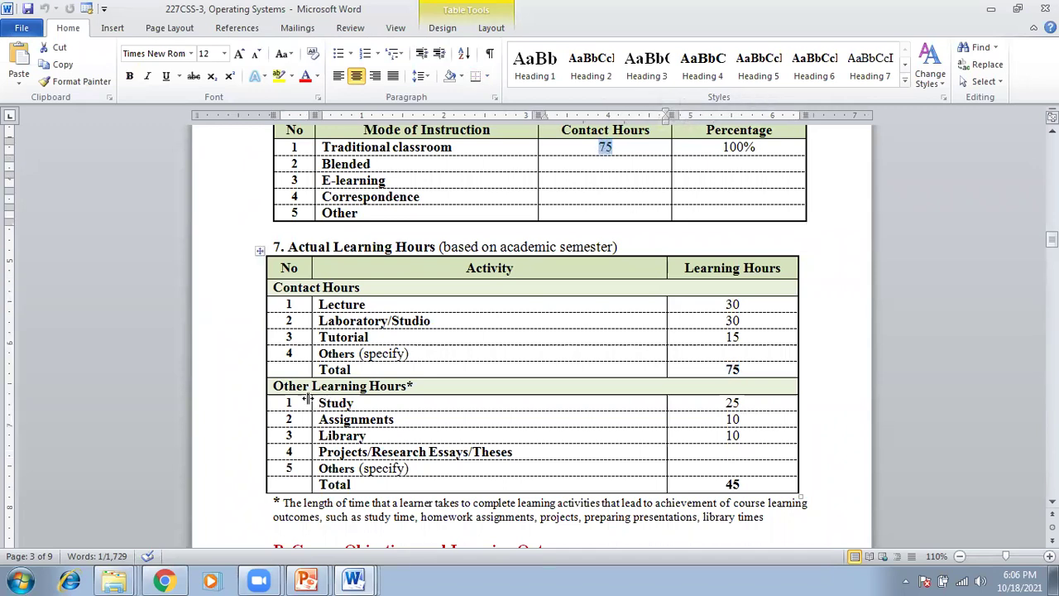
# Highlight the Other Learning Hours values and compare their total with the Contact Hours total in the Actual Learning Hours table
pyautogui.scroll(-2, 349, 396)
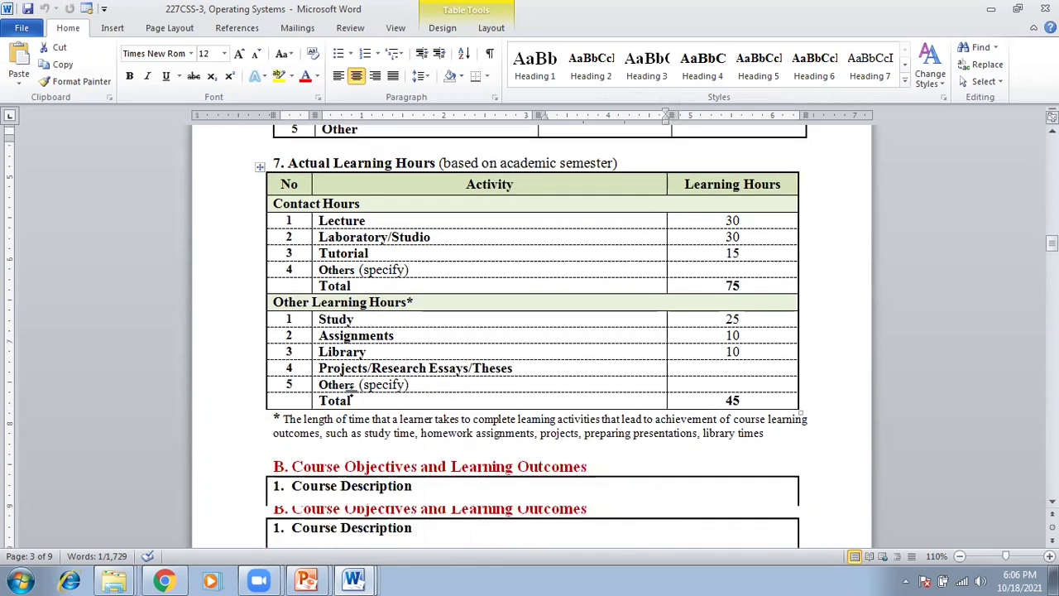
pyautogui.moveTo(726, 317); pyautogui.dragTo(743, 400)
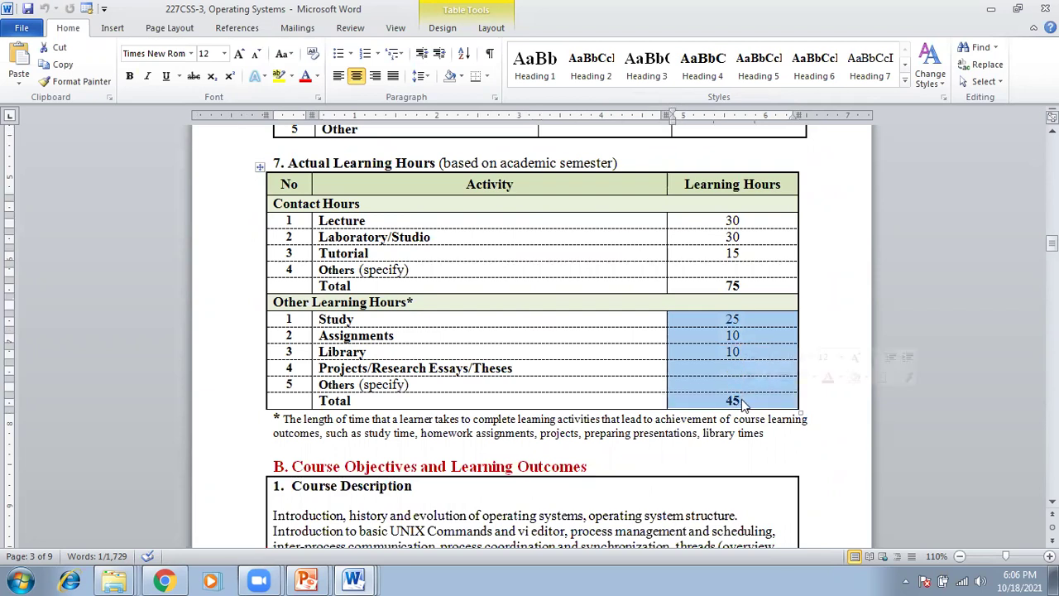
pyautogui.click(742, 401)
pyautogui.moveTo(733, 400); pyautogui.dragTo(725, 404)
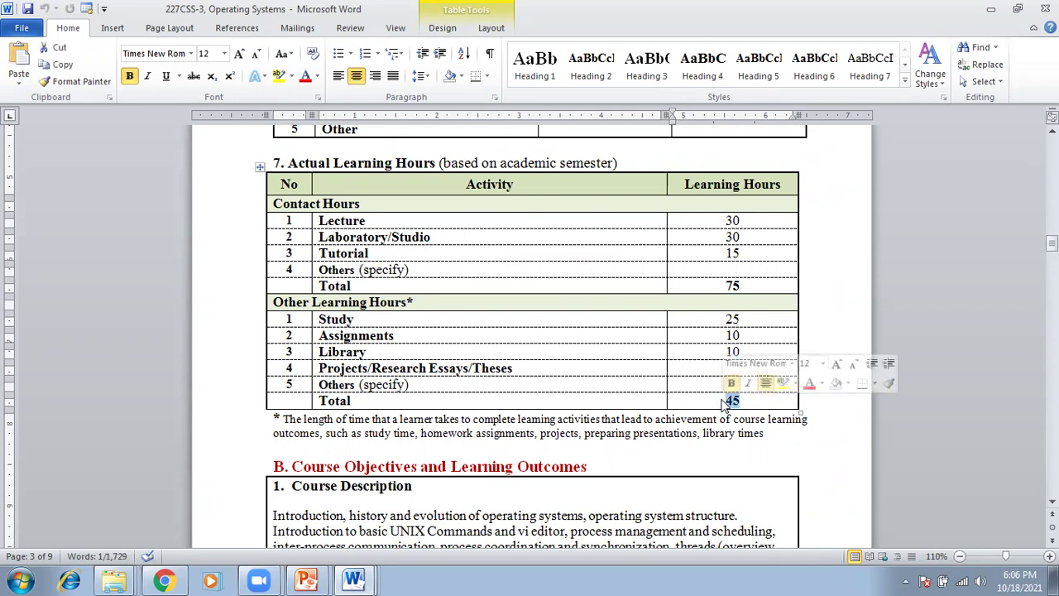
pyautogui.moveTo(727, 286); pyautogui.dragTo(743, 285)
pyautogui.moveTo(723, 400); pyautogui.dragTo(752, 401)
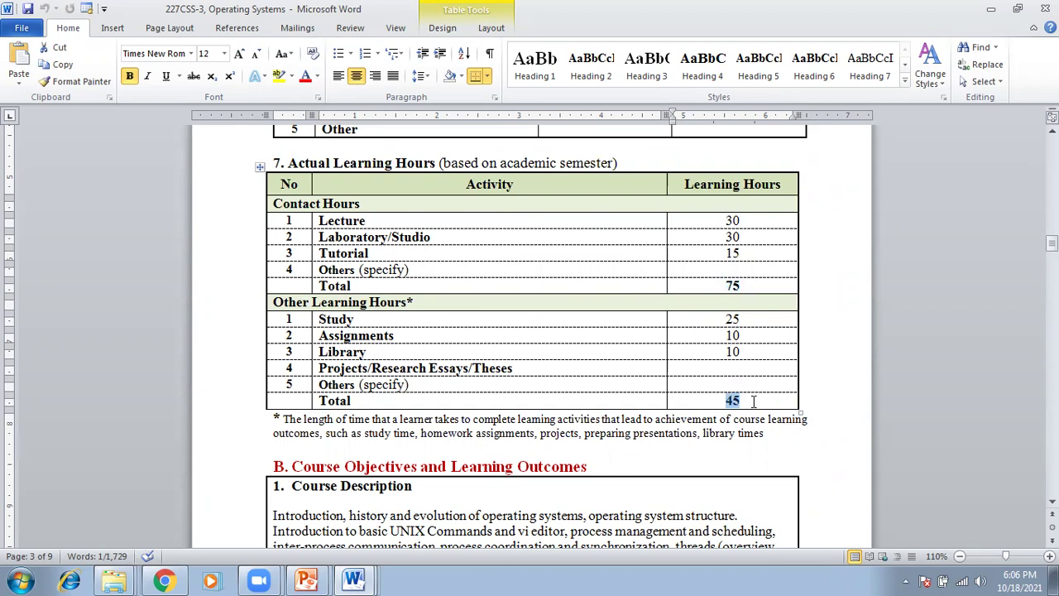
pyautogui.click(750, 402)
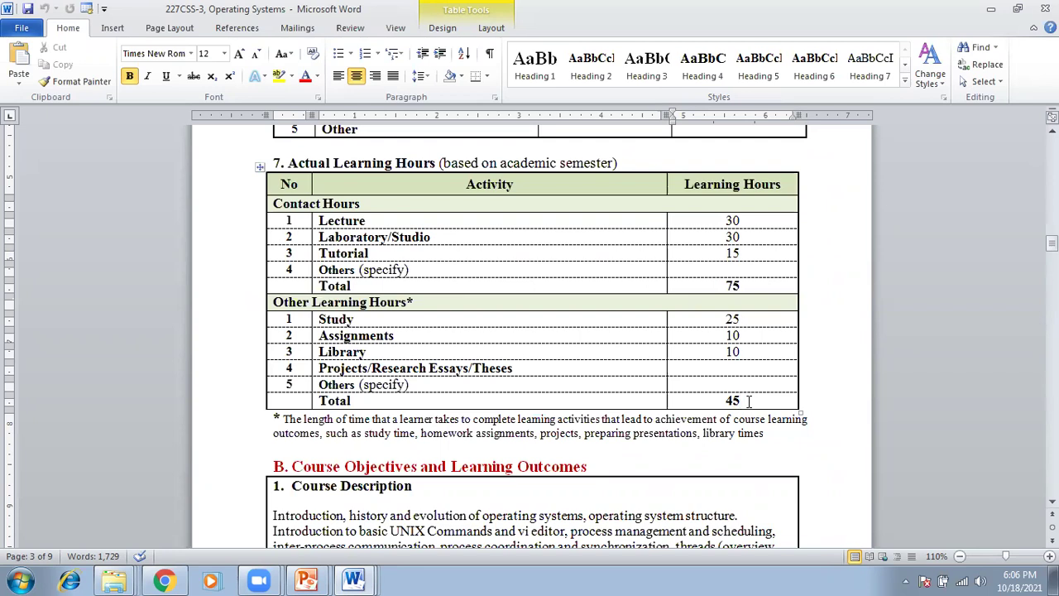
# Review section B, Course Objectives and Learning Outcomes, highlighting its heading, the course description and the bulleted main objectives
pyautogui.scroll(-5, 479, 310)
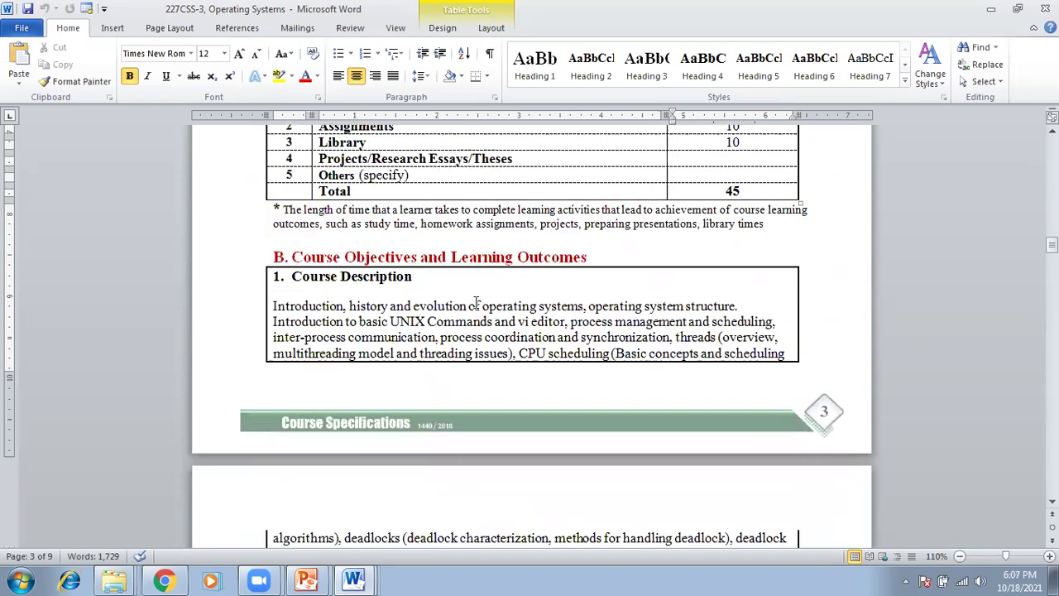
pyautogui.moveTo(286, 256); pyautogui.dragTo(587, 250)
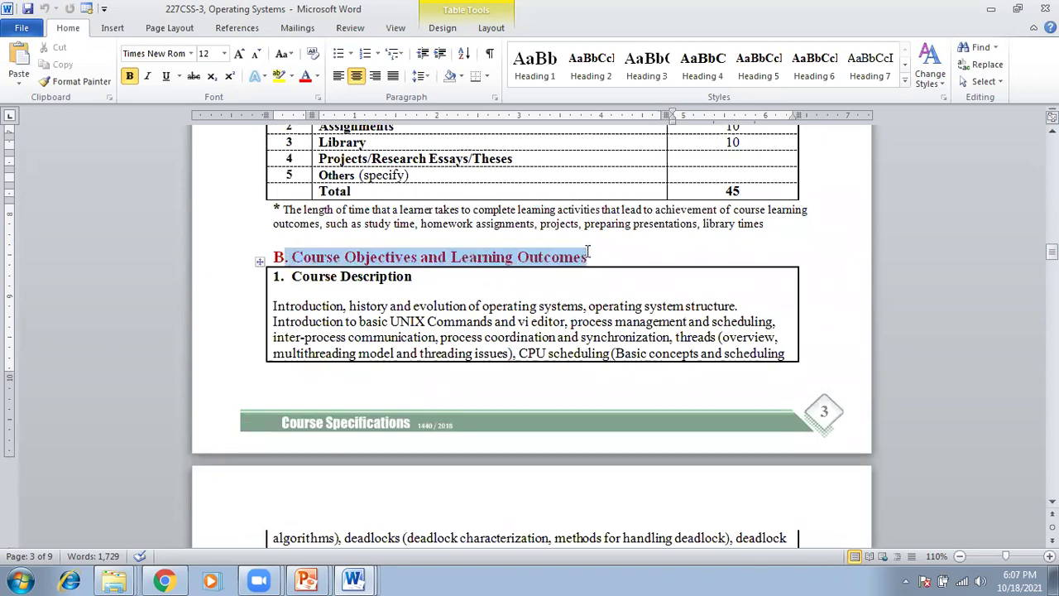
pyautogui.scroll(-2, 300, 331)
pyautogui.moveTo(275, 224); pyautogui.dragTo(429, 364)
pyautogui.scroll(-3, 438, 260)
pyautogui.scroll(-4, 379, 307)
pyautogui.moveTo(315, 252); pyautogui.dragTo(794, 393)
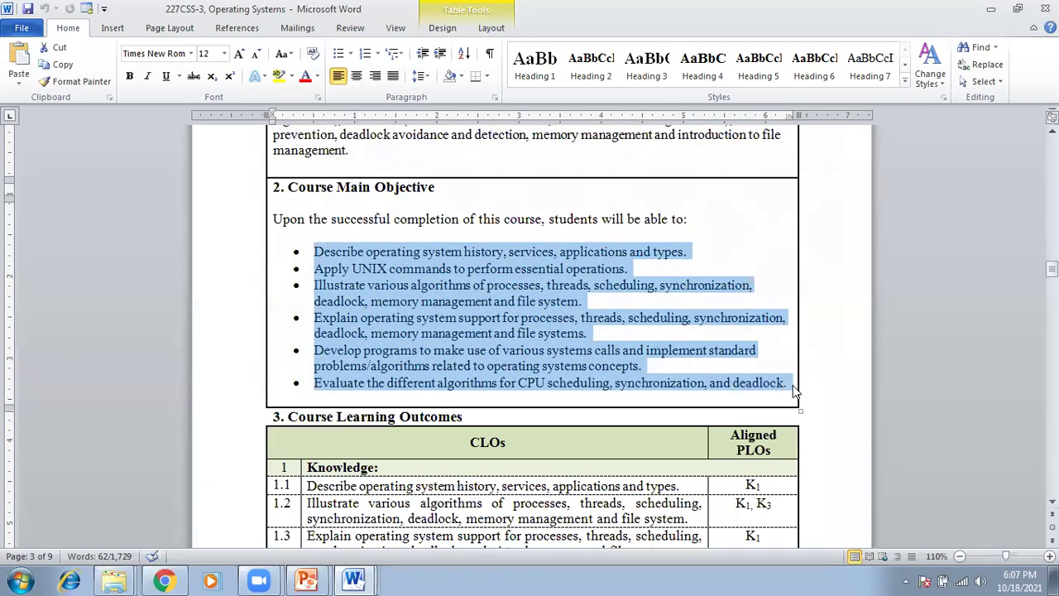
# Review the Course Learning Outcomes table by highlighting its heading, the Knowledge and Skills outcomes, and the Competence rows and label
pyautogui.scroll(-1, 359, 235)
pyautogui.scroll(-4, 359, 235)
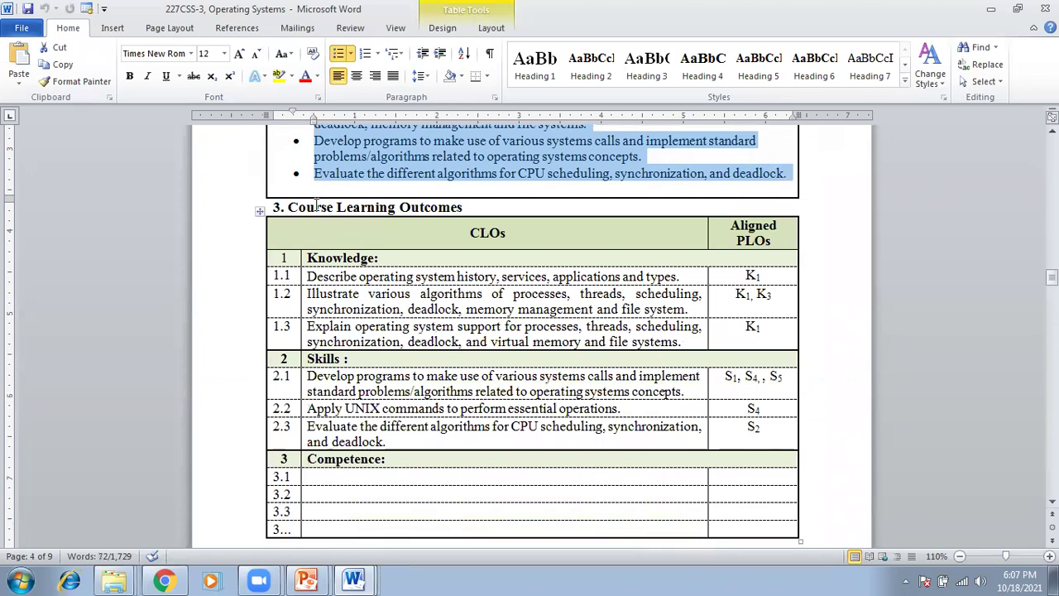
pyautogui.moveTo(310, 208); pyautogui.dragTo(456, 211)
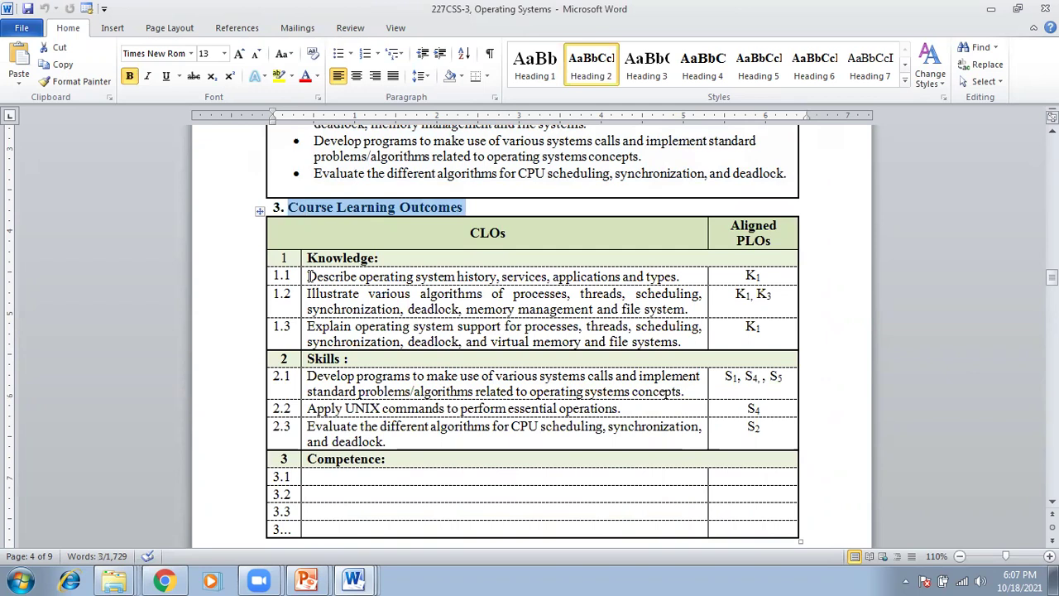
pyautogui.moveTo(308, 277); pyautogui.dragTo(460, 329)
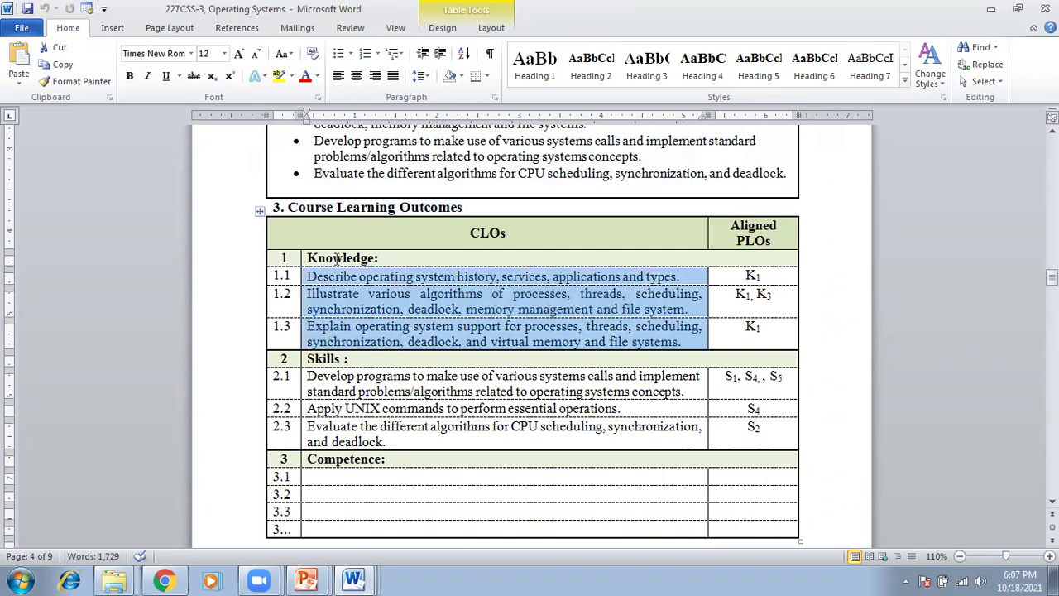
pyautogui.moveTo(308, 376); pyautogui.dragTo(414, 438)
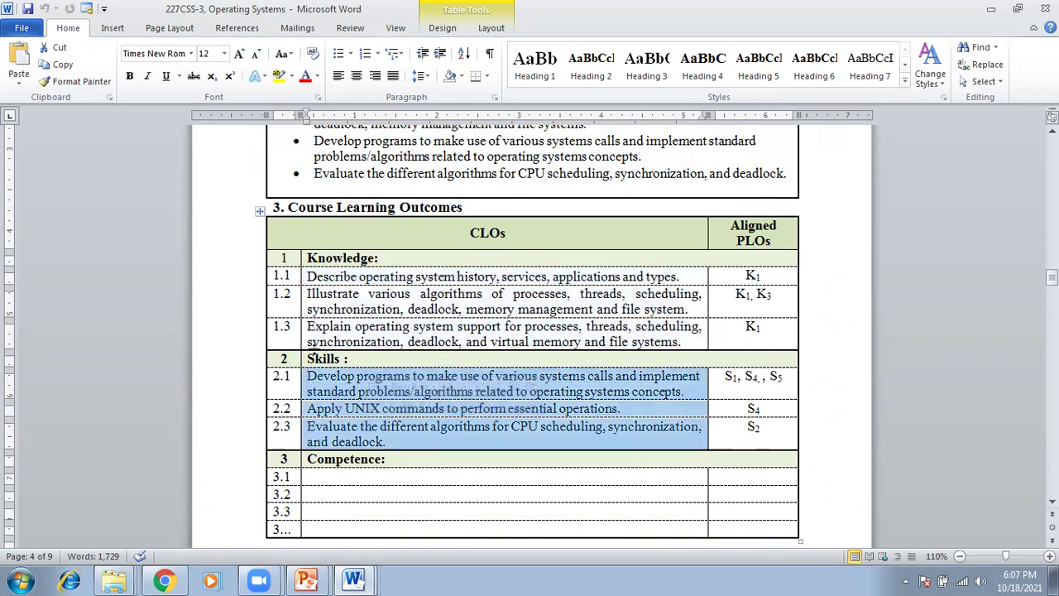
pyautogui.moveTo(377, 480); pyautogui.dragTo(382, 524)
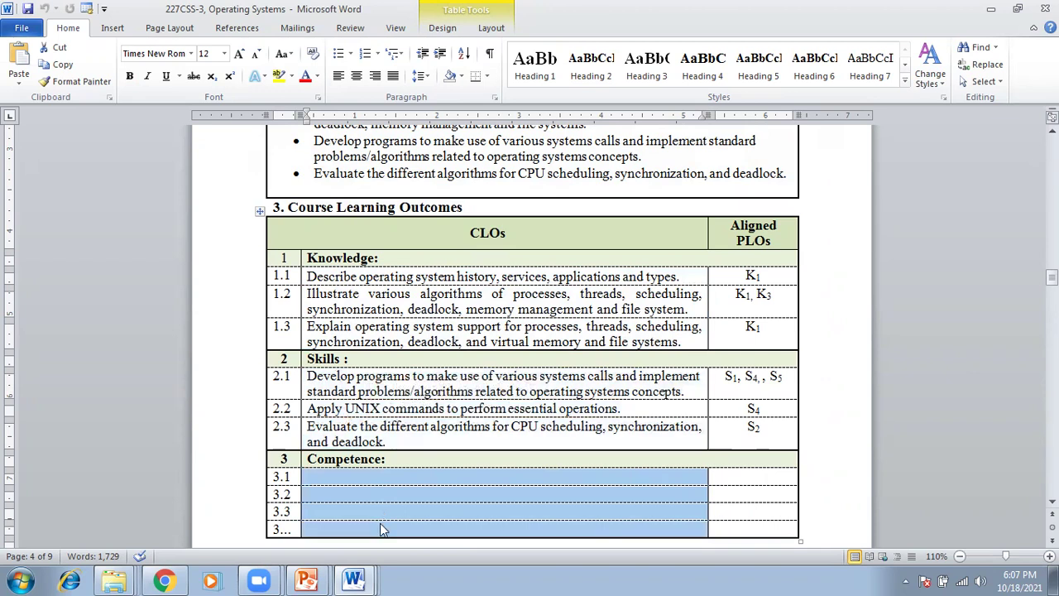
pyautogui.click(336, 460)
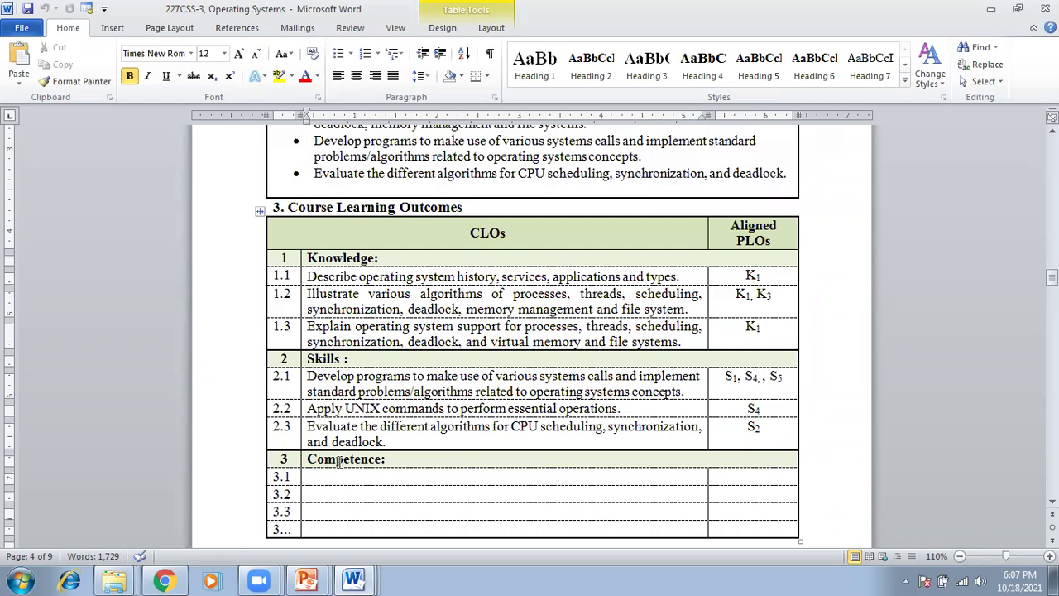
pyautogui.moveTo(315, 461); pyautogui.dragTo(384, 459)
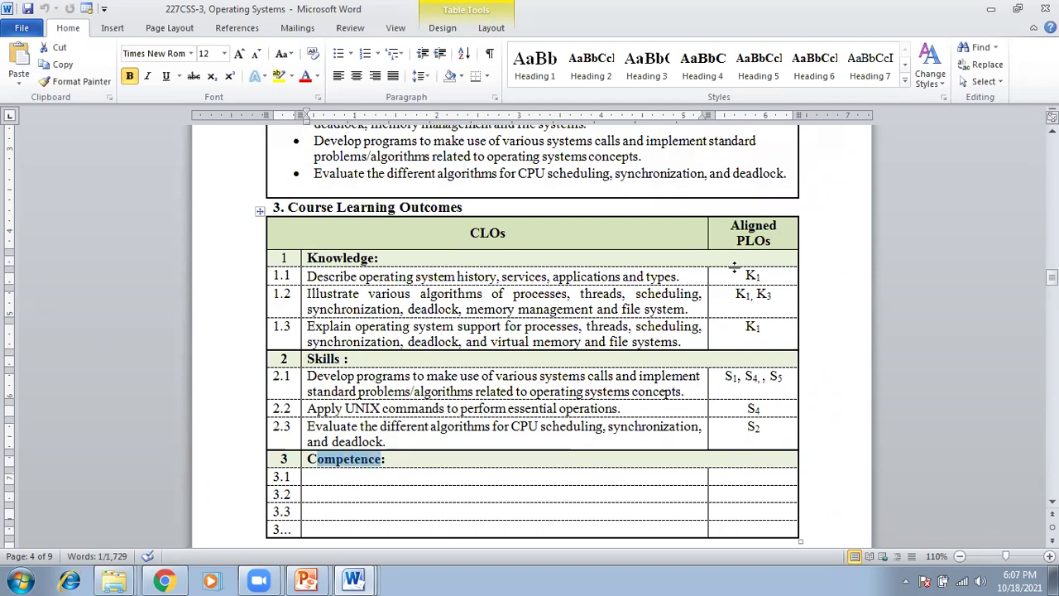
# Highlight the Aligned PLOs of the Knowledge outcomes and point out how outcome 1.1 maps to its PLO
pyautogui.moveTo(741, 275); pyautogui.dragTo(772, 327)
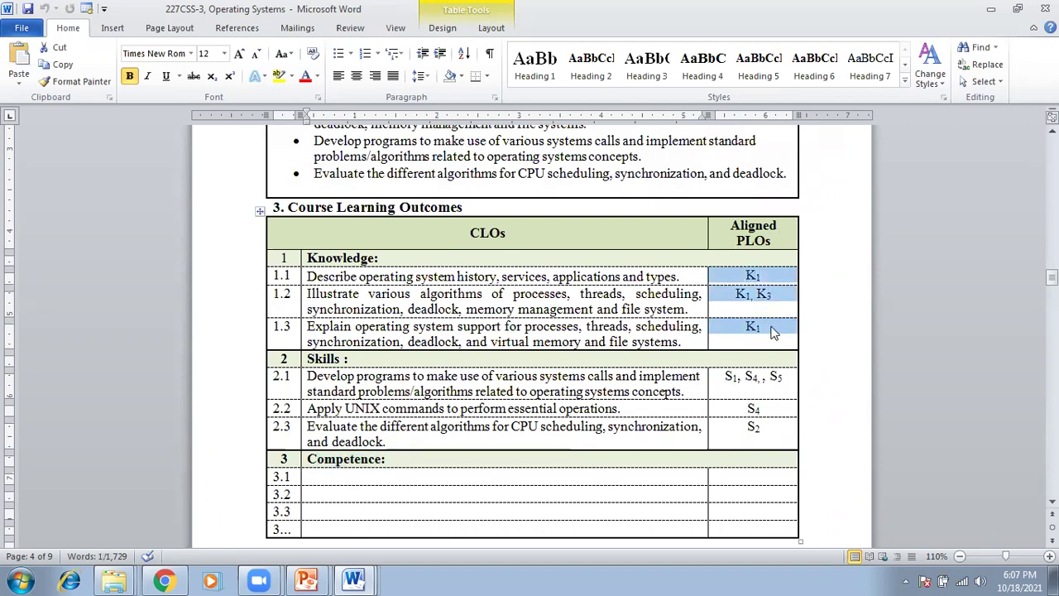
pyautogui.click(636, 276)
pyautogui.moveTo(636, 275); pyautogui.dragTo(739, 276)
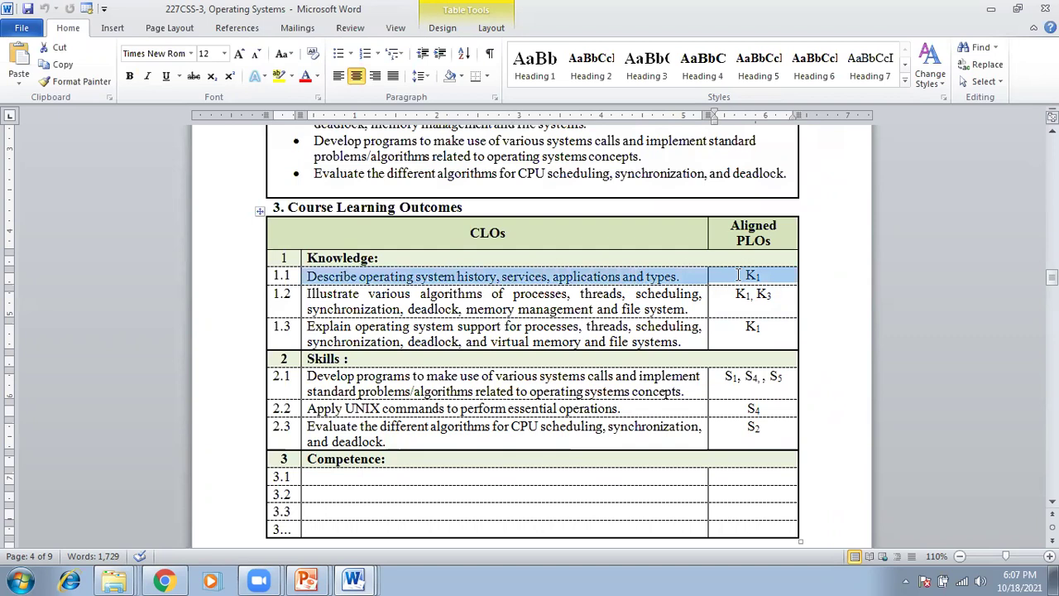
pyautogui.click(744, 274)
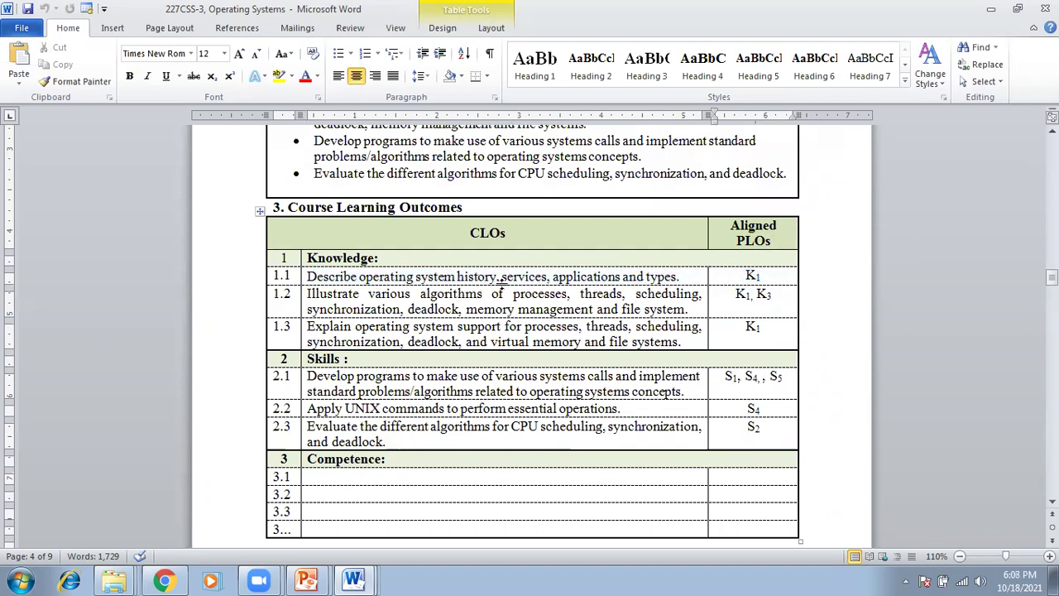
# Continue to section C, Course Content, and highlight its heading and the first entry in the List of Topics
pyautogui.scroll(-6, 501, 279)
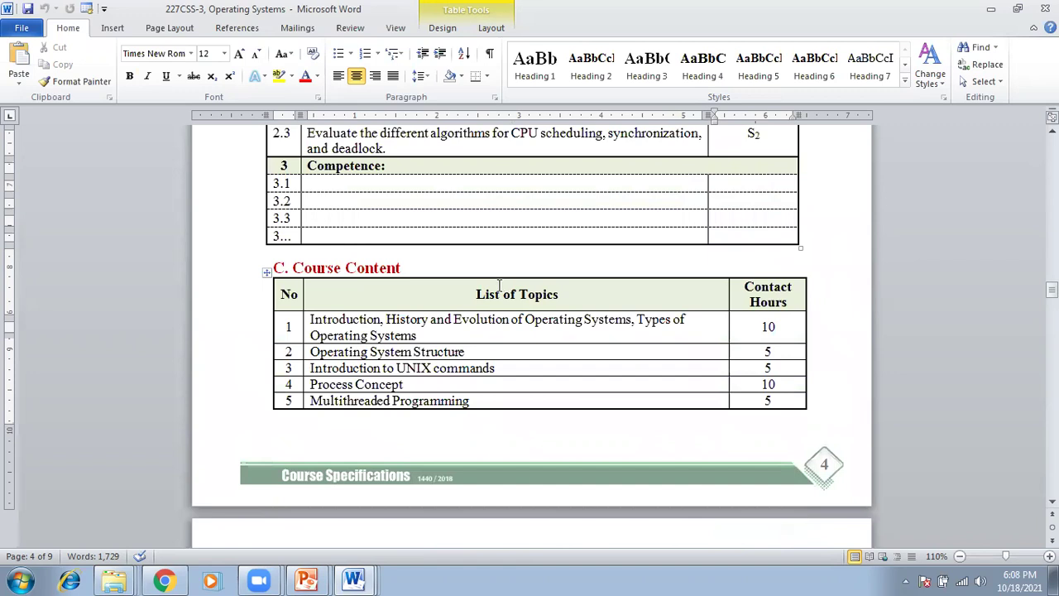
pyautogui.scroll(-2, 500, 285)
pyautogui.moveTo(295, 184); pyautogui.dragTo(383, 189)
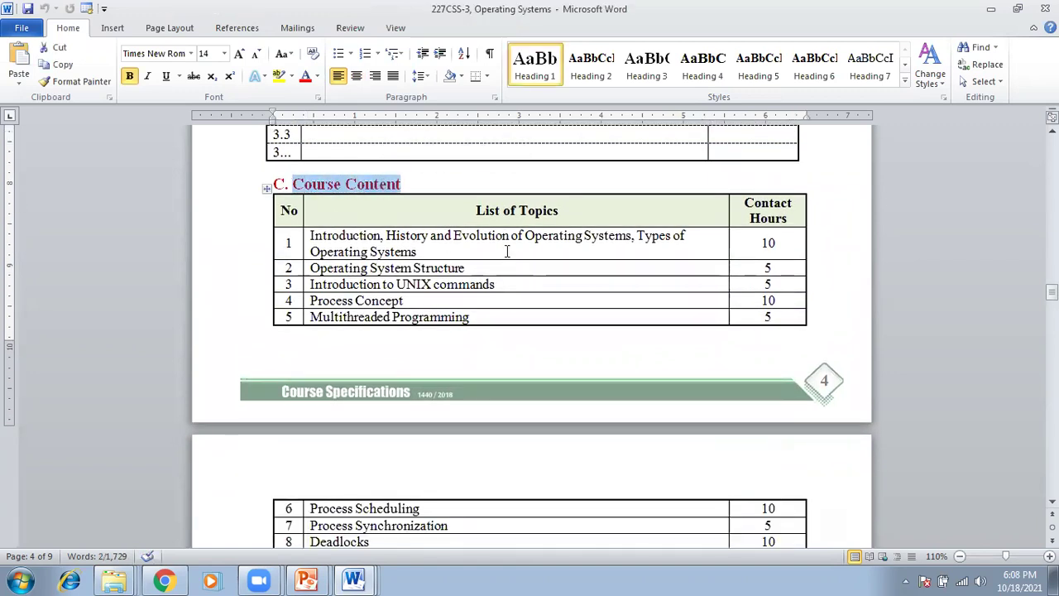
pyautogui.moveTo(310, 236); pyautogui.dragTo(425, 249)
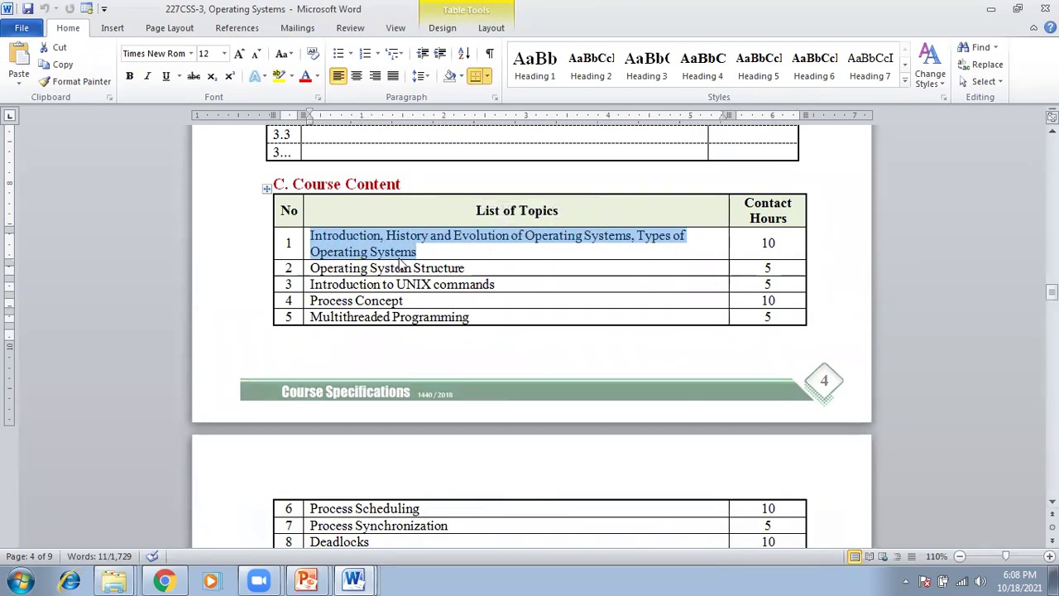
# Point out the contact hours of the first topic and the total contact hours in the Course Content table
pyautogui.click(615, 248)
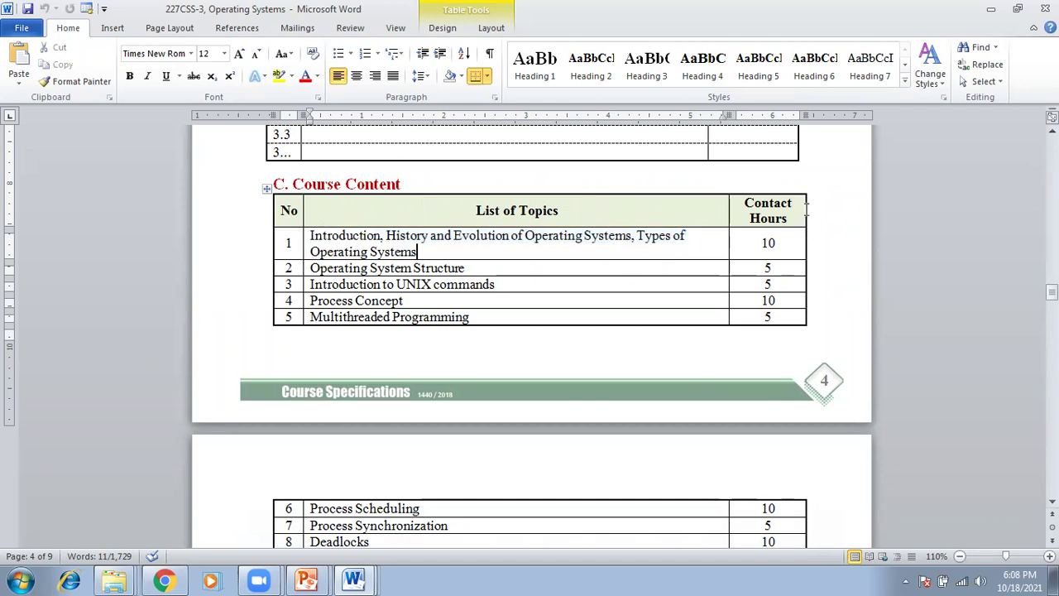
pyautogui.doubleClick(770, 244)
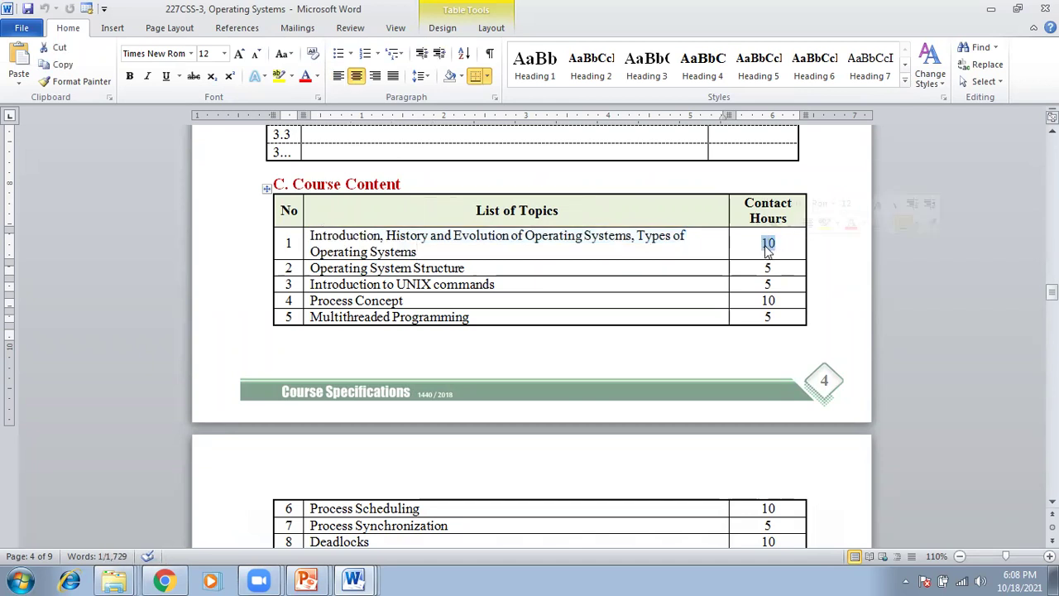
pyautogui.scroll(-4, 768, 265)
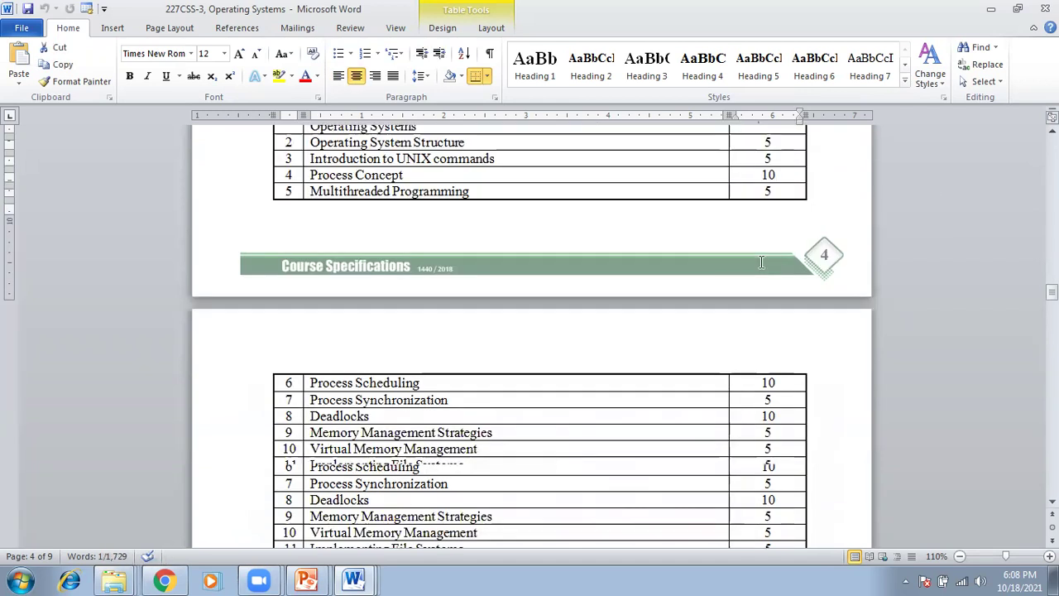
pyautogui.scroll(3, 760, 260)
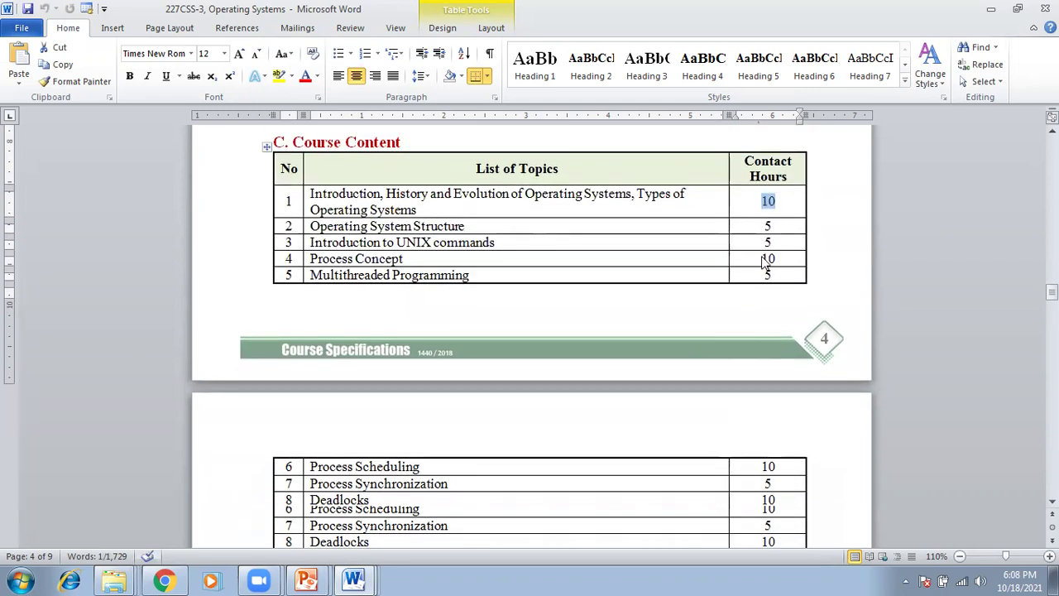
pyautogui.scroll(-2, 762, 256)
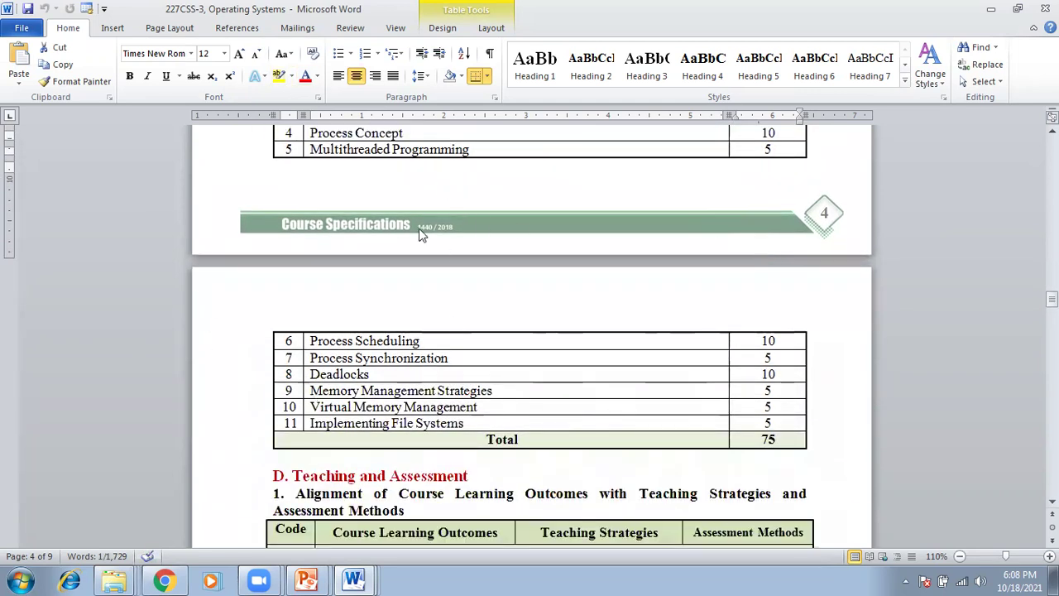
pyautogui.doubleClick(768, 440)
pyautogui.hotkey('ctrl', 'b')
# Go back to the Mode of Instruction table and highlight the contact hours of the Traditional classroom row
pyautogui.scroll(5, 766, 443)
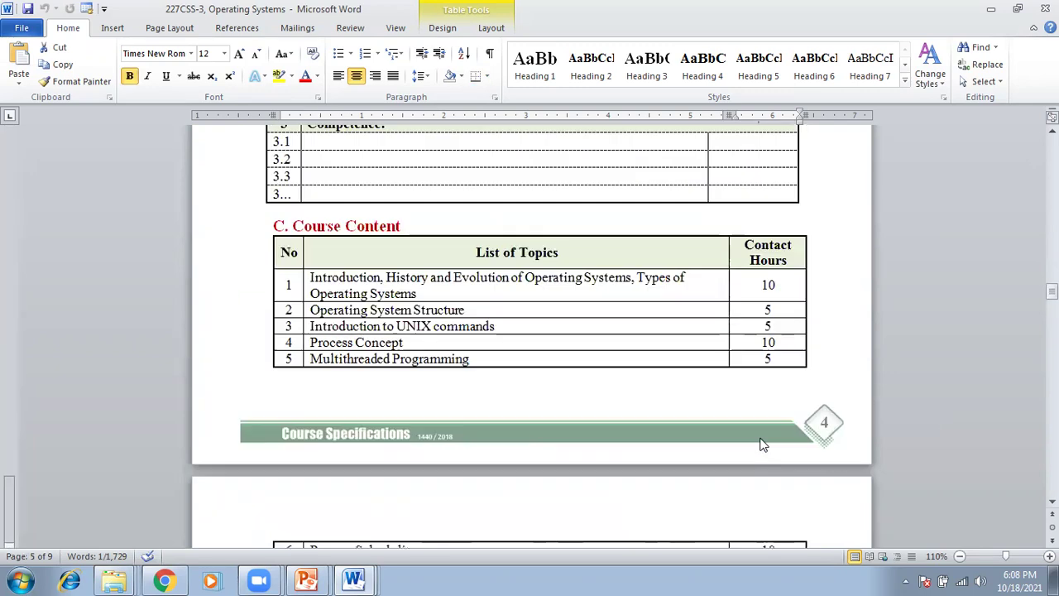
pyautogui.scroll(10, 761, 438)
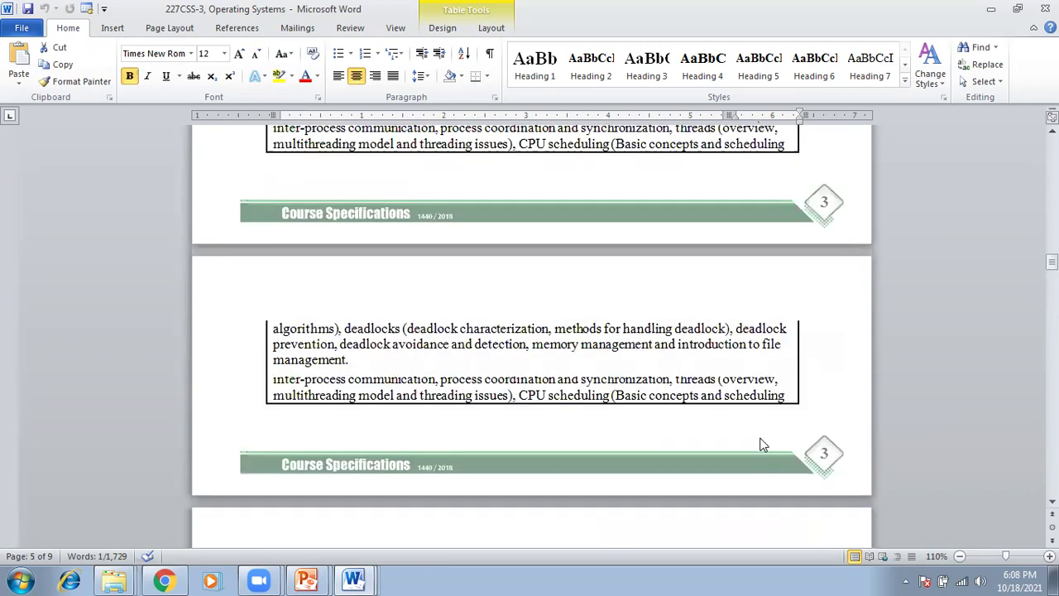
pyautogui.scroll(5, 761, 439)
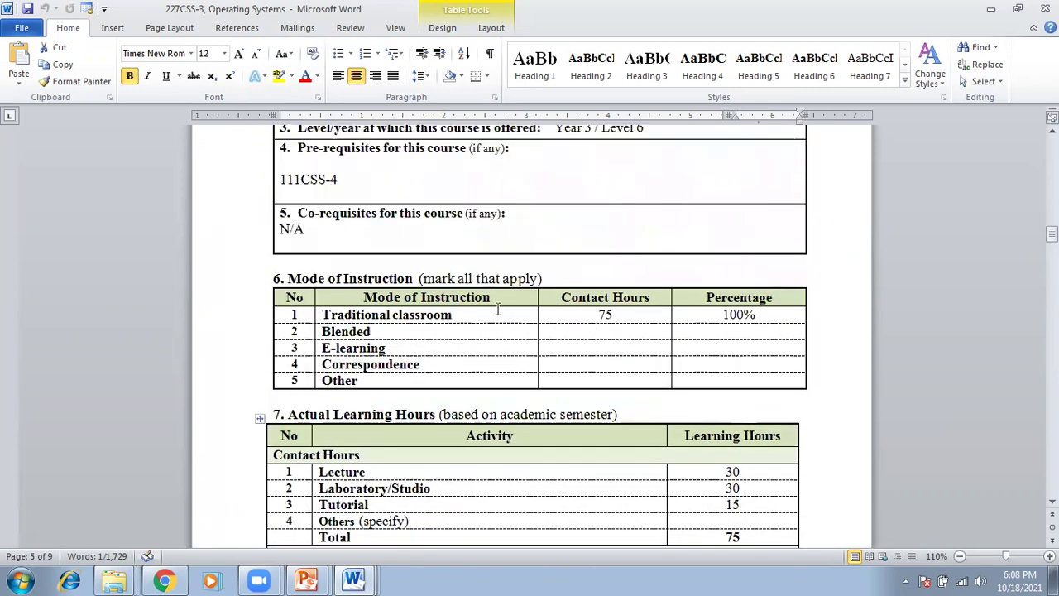
pyautogui.click(587, 316)
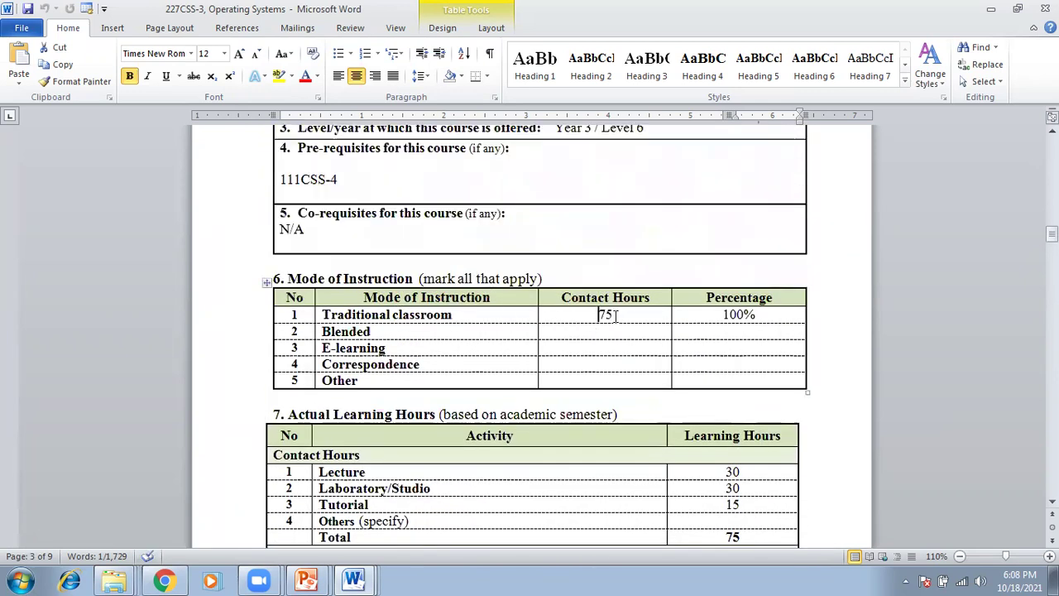
pyautogui.doubleClick(606, 316)
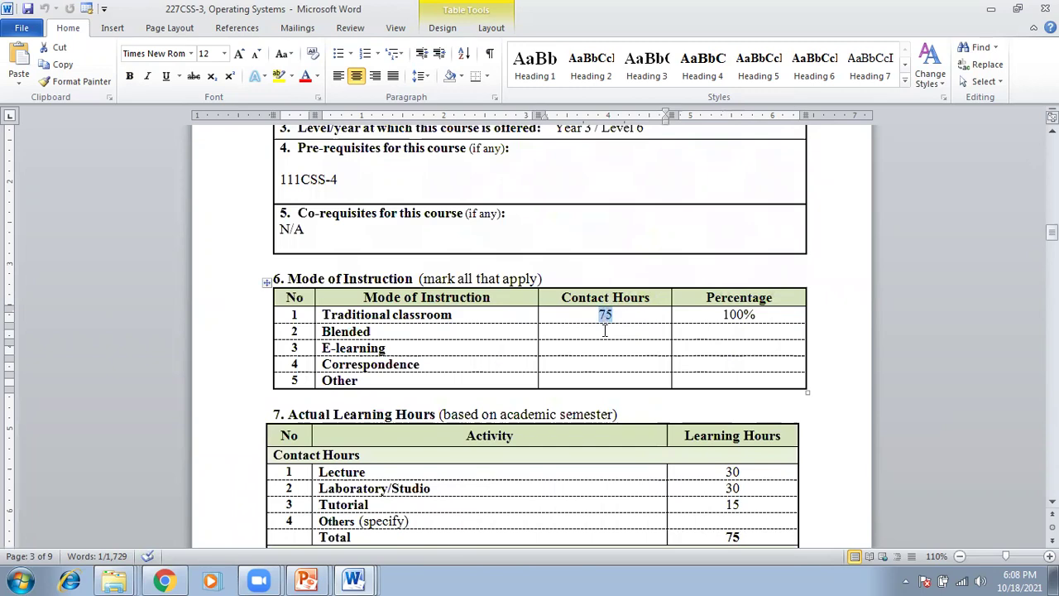
# Return past Course Content to section D and highlight the Teaching and Assessment heading
pyautogui.scroll(-20, 605, 330)
pyautogui.scroll(-20, 607, 328)
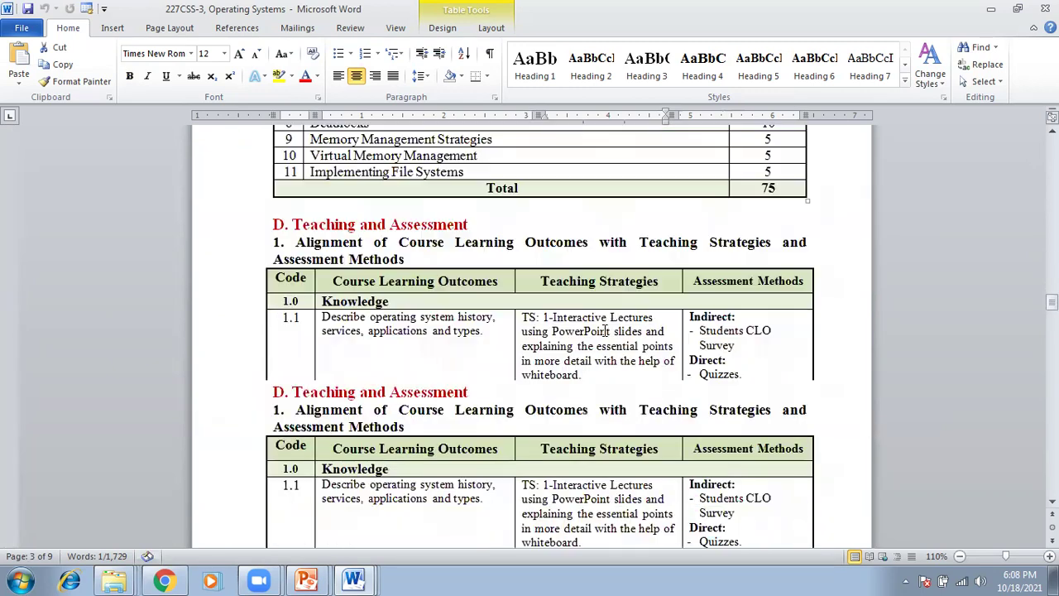
pyautogui.tripleClick(439, 224)
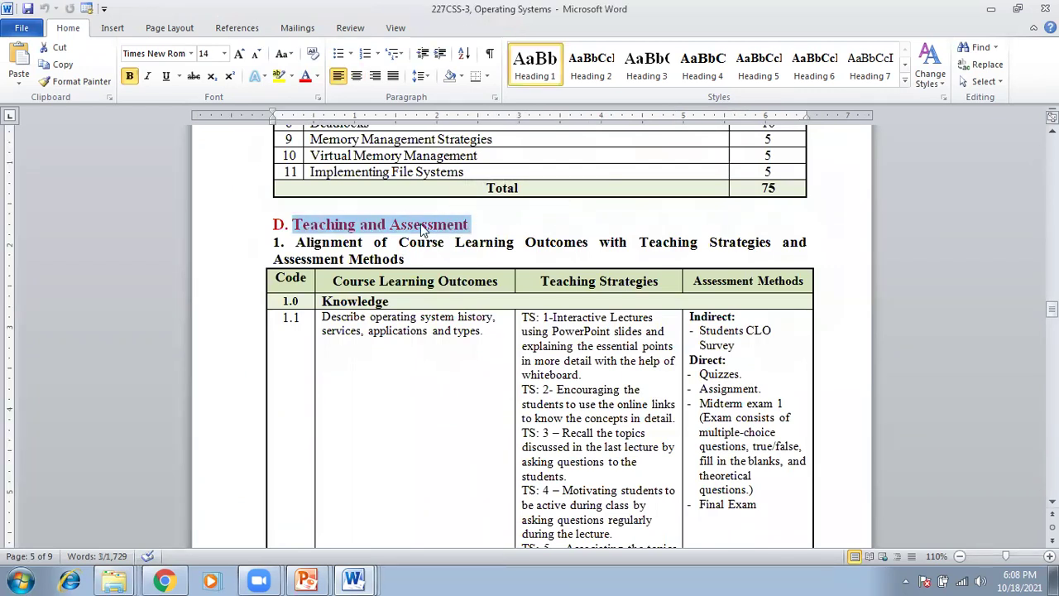
pyautogui.click(422, 224)
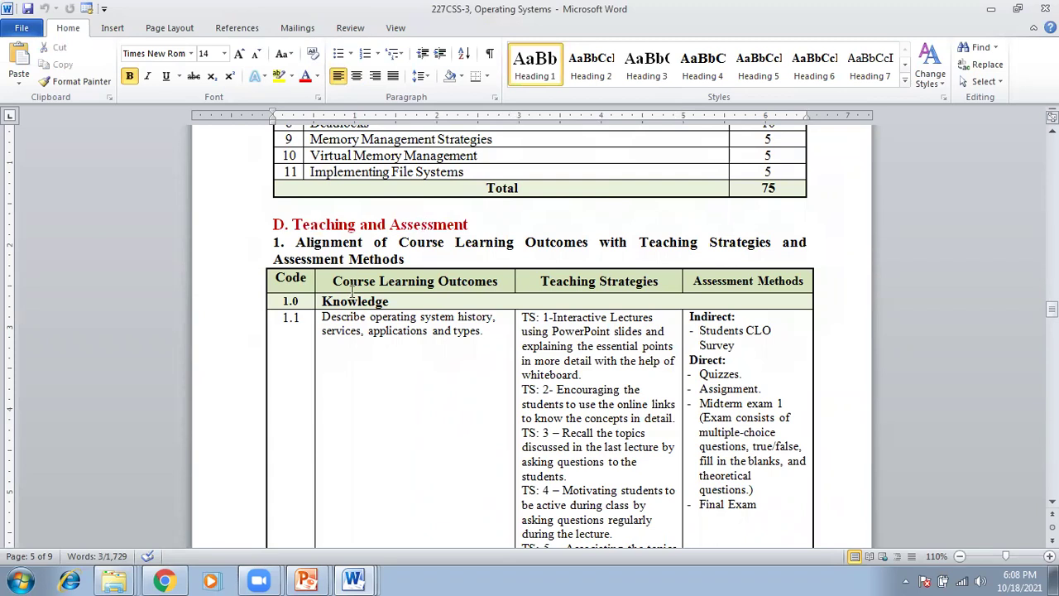
# Highlight outcome 1.1 in the Knowledge part of the alignment table, followed by its full list of teaching strategies
pyautogui.scroll(-1, 372, 325)
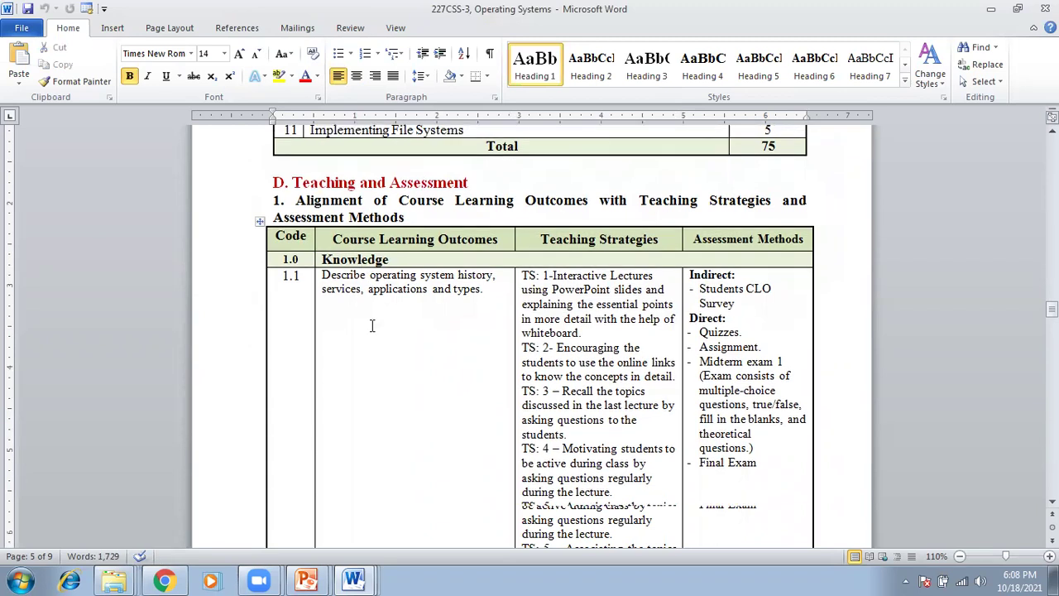
pyautogui.click(318, 275)
pyautogui.click(325, 275)
pyautogui.moveTo(324, 275); pyautogui.dragTo(468, 294)
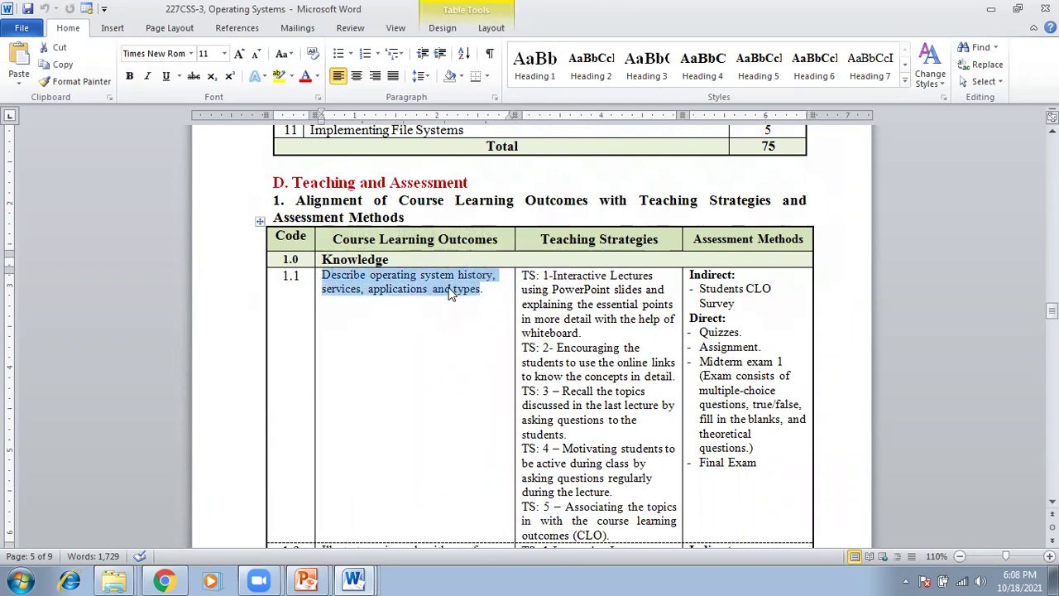
pyautogui.click(452, 290)
pyautogui.moveTo(524, 274); pyautogui.dragTo(610, 534)
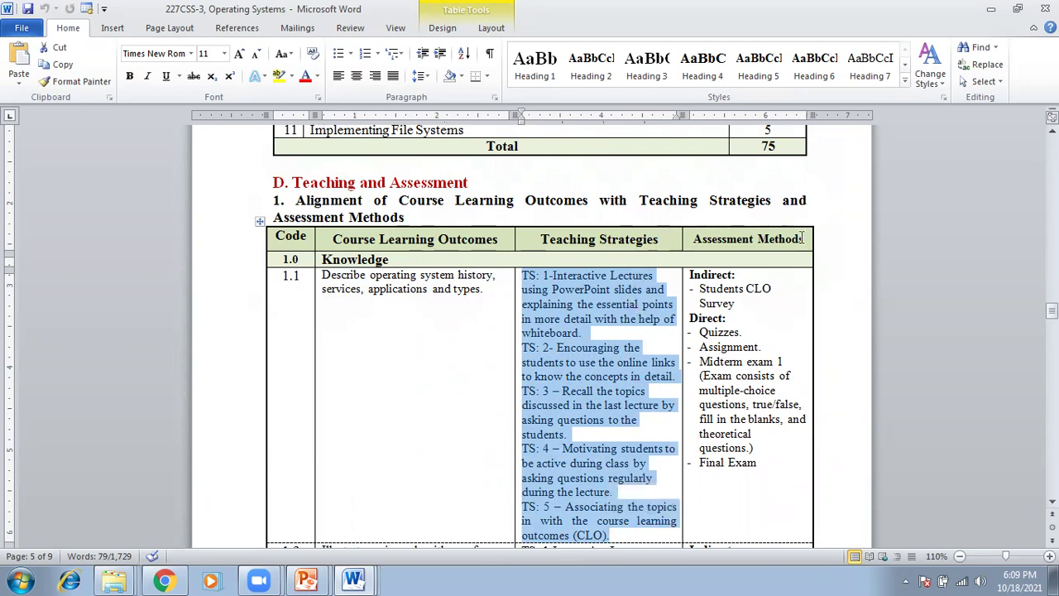
# Highlight outcome 1.1's indirect and direct assessment methods, from the Students CLO Survey through the quizzes, assignment and exams
pyautogui.click(685, 280)
pyautogui.moveTo(690, 276); pyautogui.dragTo(737, 285)
pyautogui.moveTo(690, 319); pyautogui.dragTo(737, 320)
pyautogui.click(711, 287)
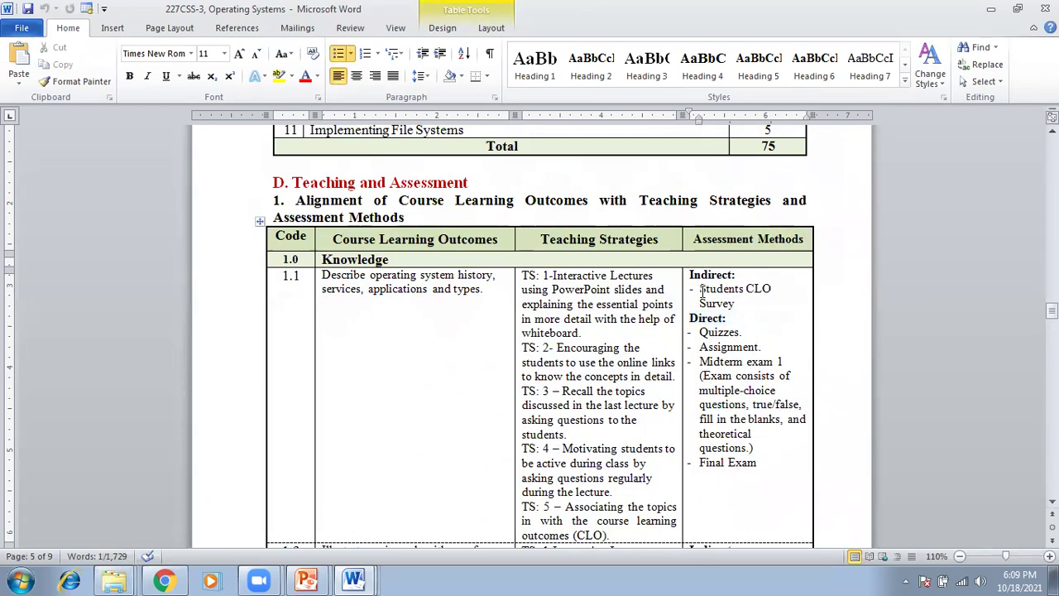
pyautogui.moveTo(701, 288); pyautogui.dragTo(764, 306)
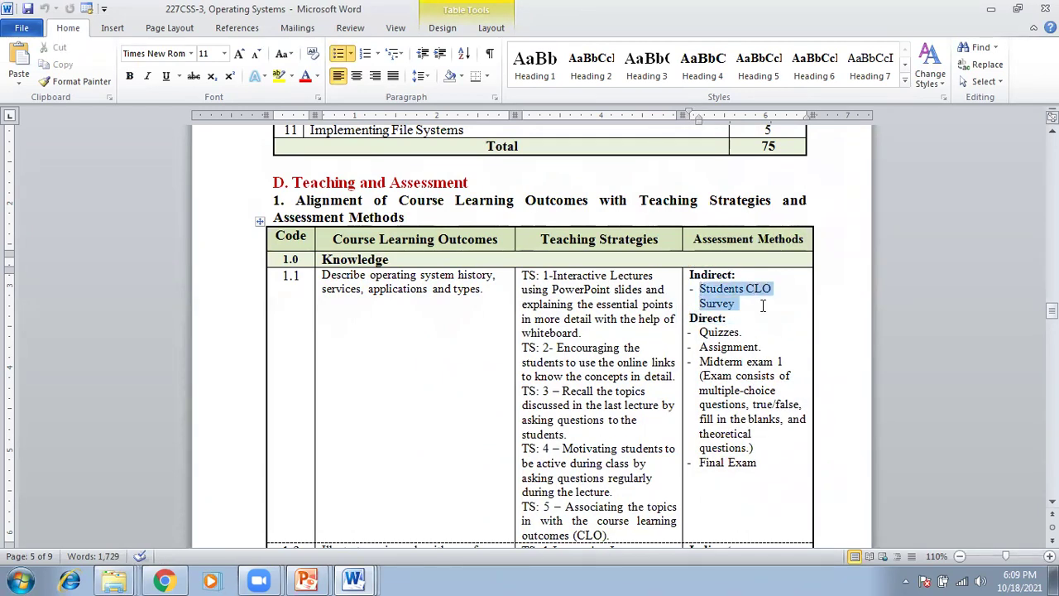
pyautogui.moveTo(701, 332); pyautogui.dragTo(754, 373)
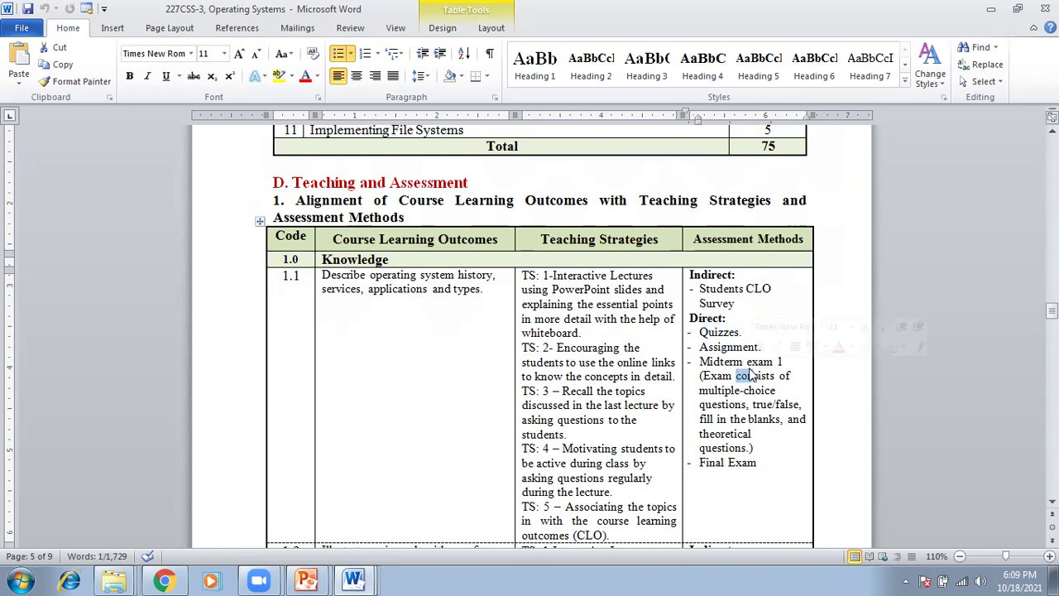
pyautogui.scroll(-2, 749, 375)
pyautogui.moveTo(760, 380); pyautogui.dragTo(703, 250)
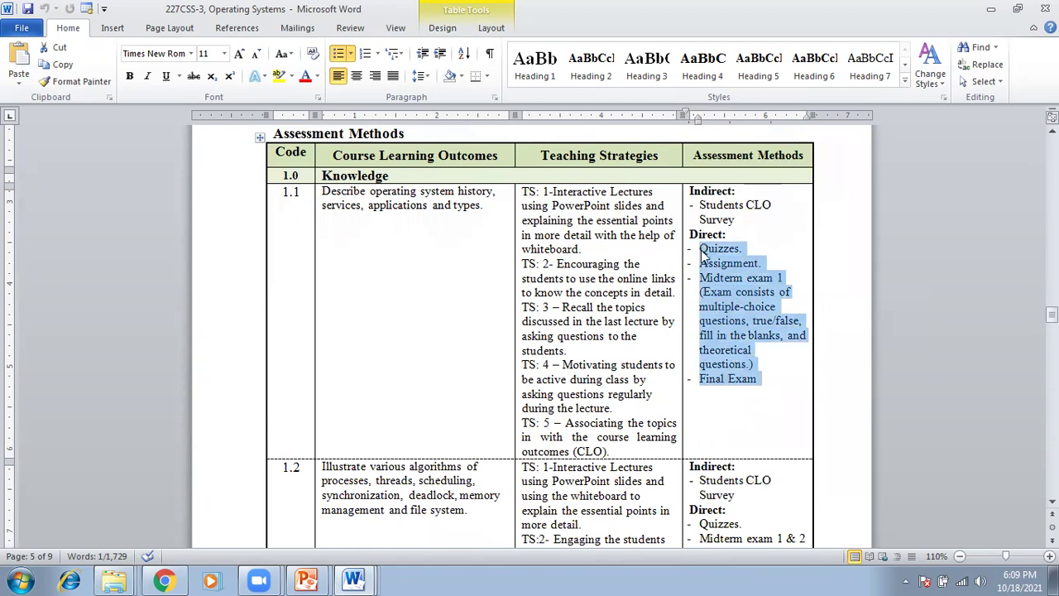
# Highlight the text of outcome 1.1 again and relate it to teaching strategies TS 1 to TS 5
pyautogui.moveTo(322, 190); pyautogui.dragTo(485, 213)
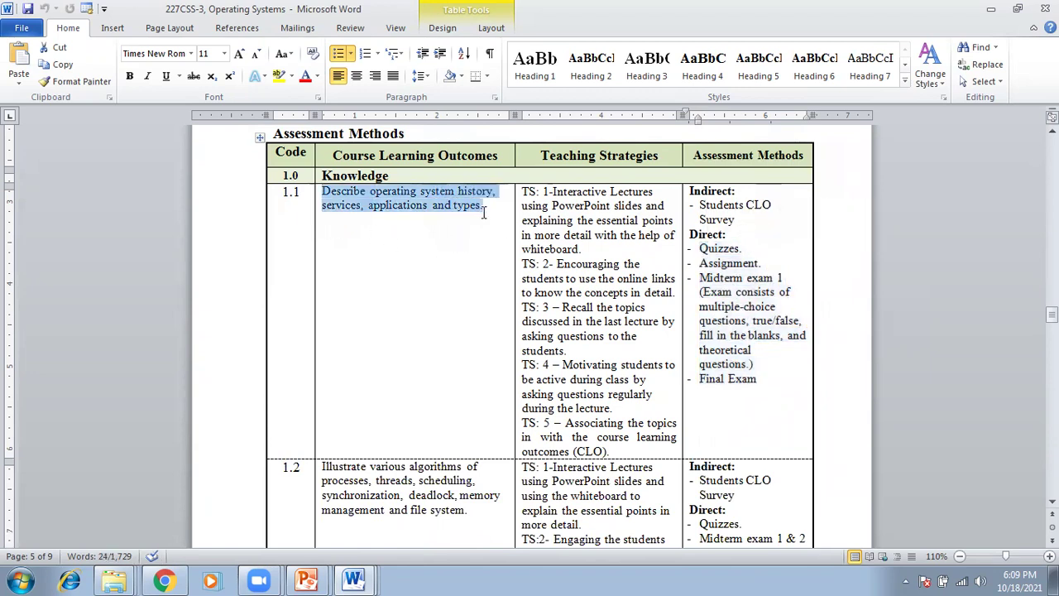
pyautogui.click(567, 278)
pyautogui.moveTo(523, 189); pyautogui.dragTo(610, 452)
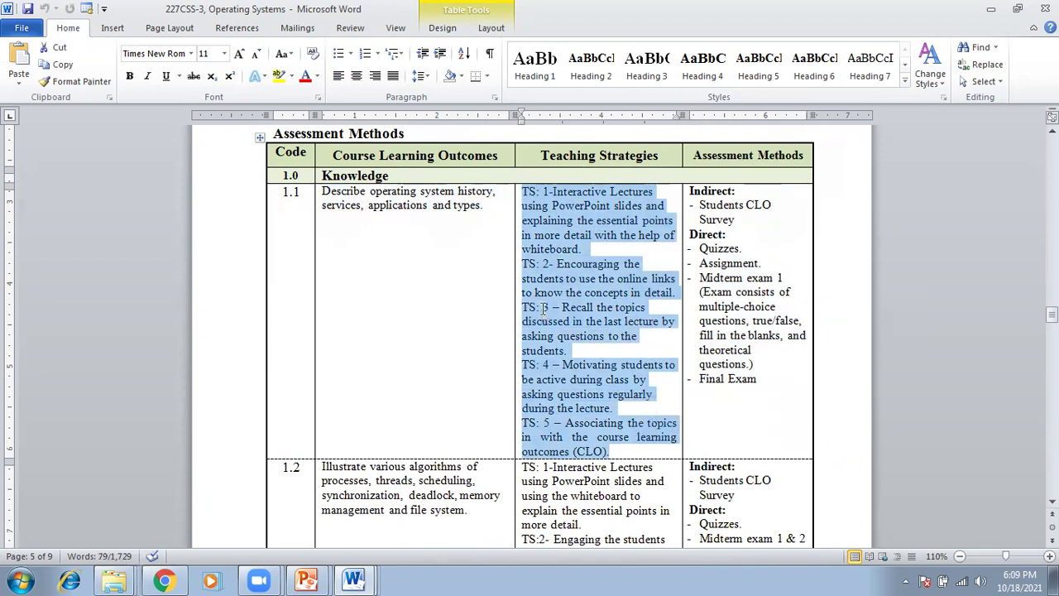
pyautogui.click(544, 307)
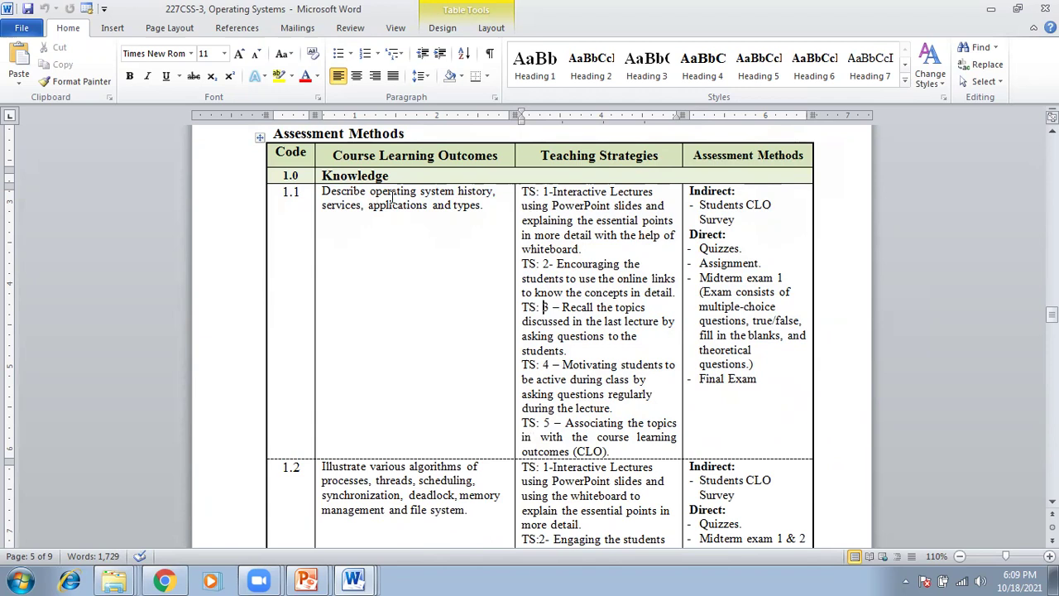
# Revisit the Course Learning Outcomes table in section B, and return to highlight outcome 1.1 in the section D alignment table
pyautogui.scroll(-1, 391, 201)
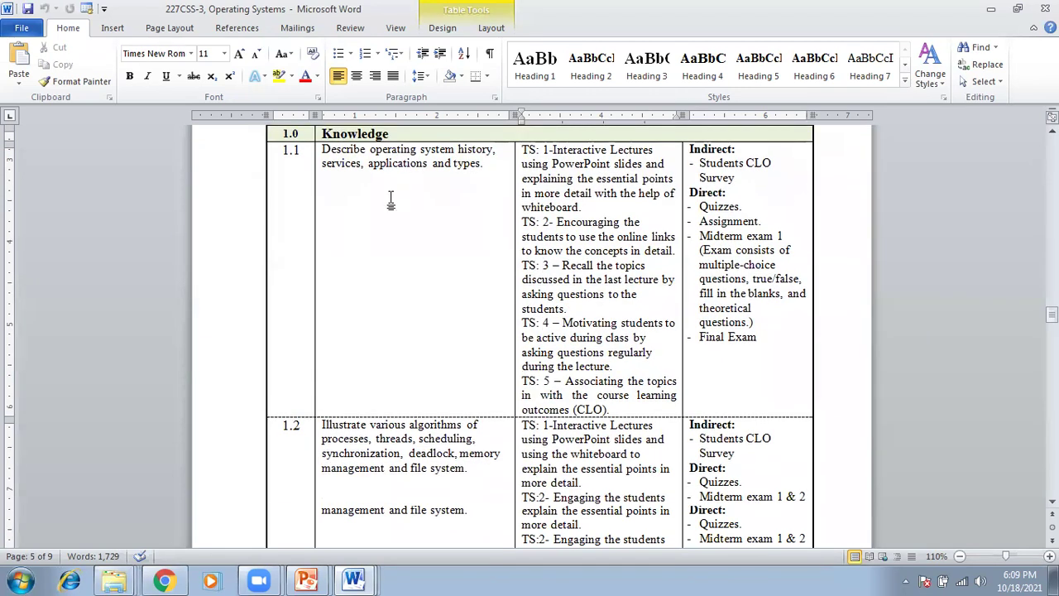
pyautogui.scroll(3, 391, 201)
pyautogui.scroll(15, 370, 210)
pyautogui.scroll(3, 371, 214)
pyautogui.moveTo(338, 192); pyautogui.dragTo(339, 236)
pyautogui.scroll(-17, 341, 237)
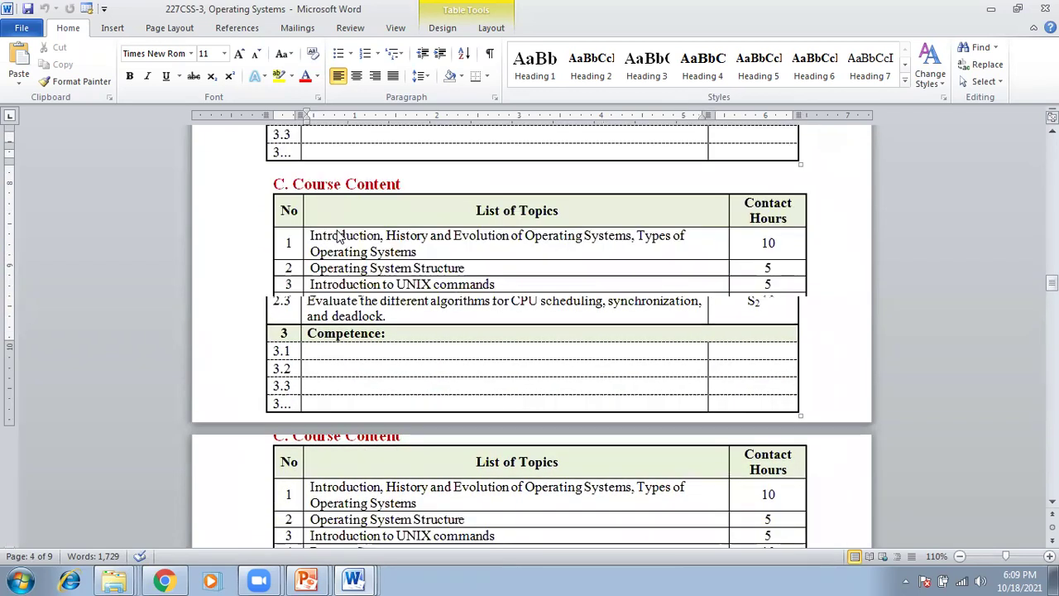
pyautogui.click(329, 274)
pyautogui.moveTo(345, 277); pyautogui.dragTo(475, 301)
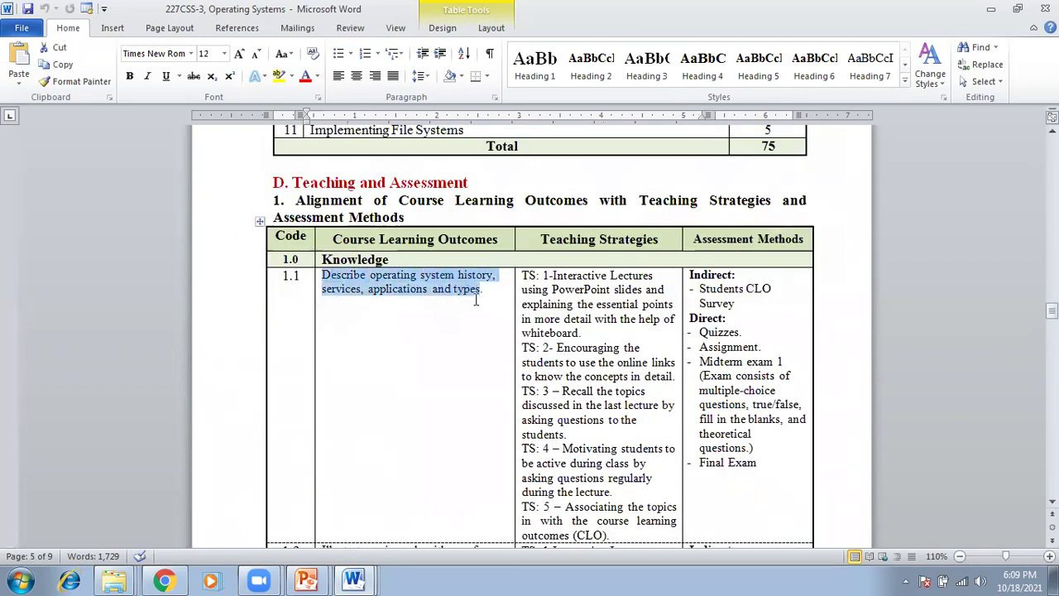
# Review the outcome 1.2 row of the alignment table, highlighting the outcome text and pointing at its teaching strategies
pyautogui.click(584, 332)
pyautogui.scroll(-5, 732, 323)
pyautogui.scroll(-3, 732, 323)
pyautogui.click(373, 230)
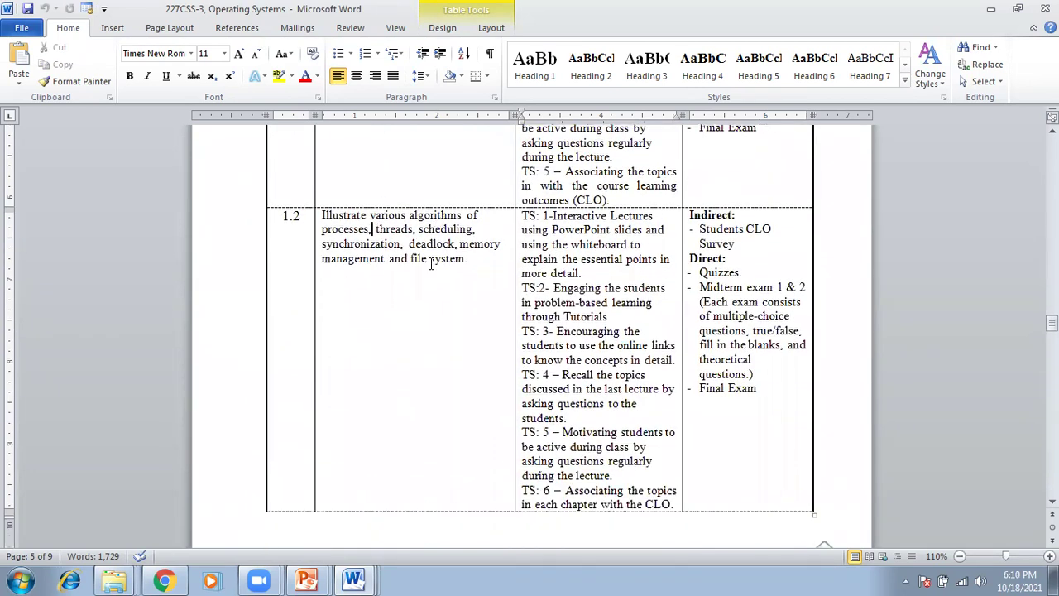
pyautogui.keyDown('shift'); pyautogui.click(468, 261); pyautogui.keyUp('shift')
pyautogui.click(605, 302)
# Review the outcome 1.3 row, highlighting the outcome text and pointing at its teaching strategies and assessment methods
pyautogui.scroll(-10, 629, 282)
pyautogui.moveTo(322, 222); pyautogui.dragTo(484, 252)
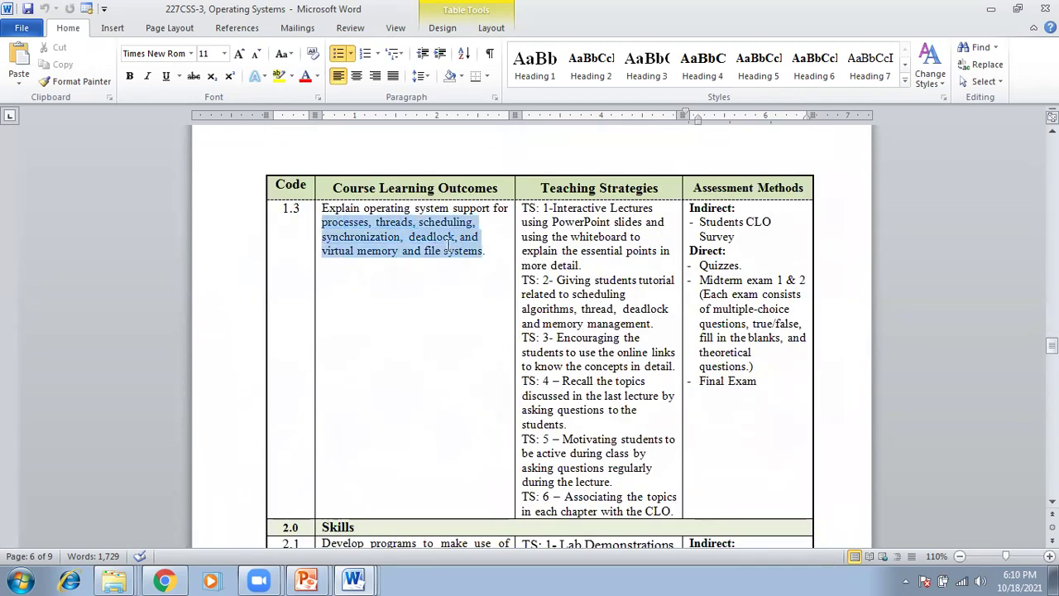
pyautogui.click(570, 293)
pyautogui.click(725, 280)
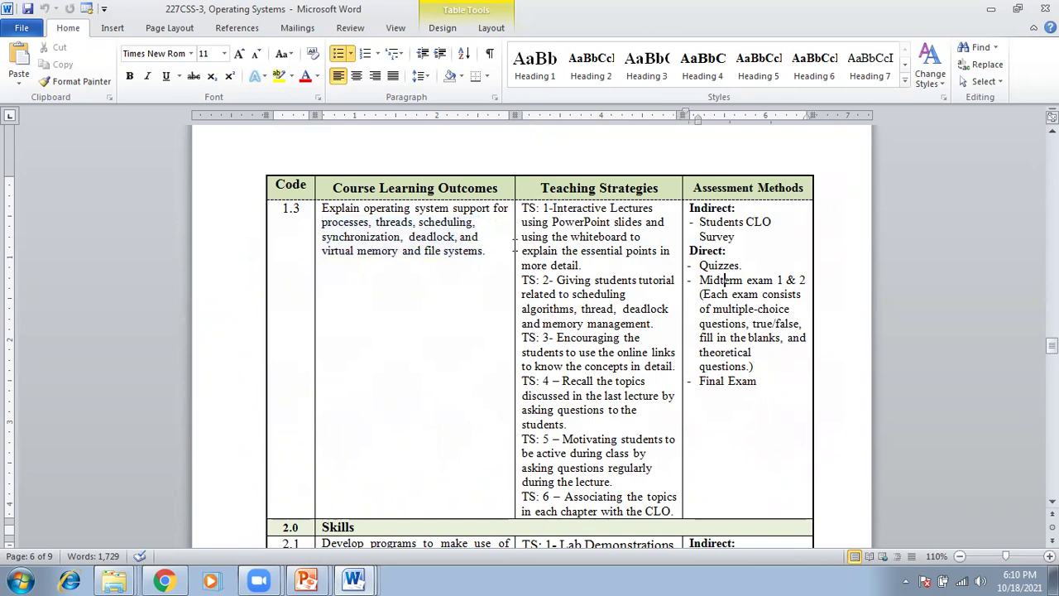
# Continue to the Skills part of the alignment table and highlight its heading and the text of outcome 2.1
pyautogui.scroll(-7, 725, 279)
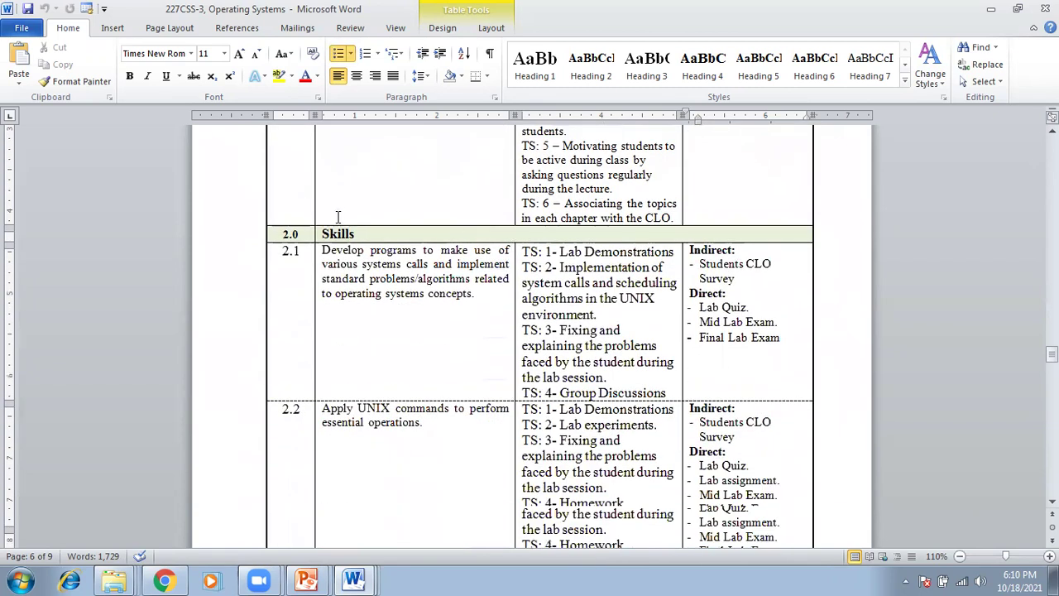
pyautogui.moveTo(322, 234); pyautogui.dragTo(364, 233)
pyautogui.click(364, 233)
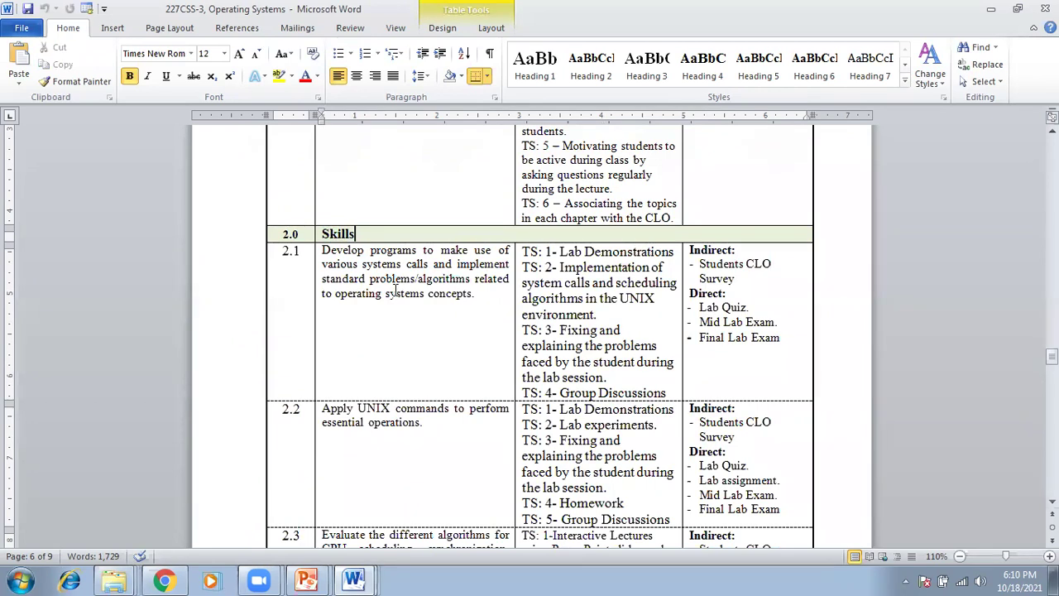
pyautogui.scroll(-1, 394, 288)
pyautogui.moveTo(327, 209); pyautogui.dragTo(457, 258)
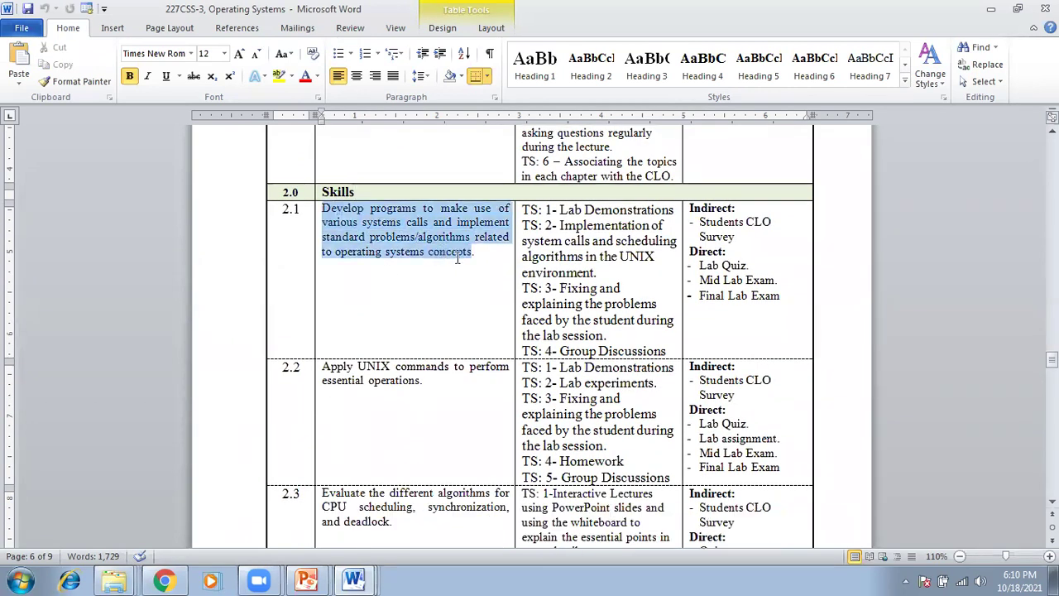
# Highlight outcome 2.1's teaching strategies and assessment methods, and continue past the remaining skills to the Competence rows
pyautogui.click(568, 273)
pyautogui.moveTo(524, 211); pyautogui.dragTo(616, 335)
pyautogui.click(759, 331)
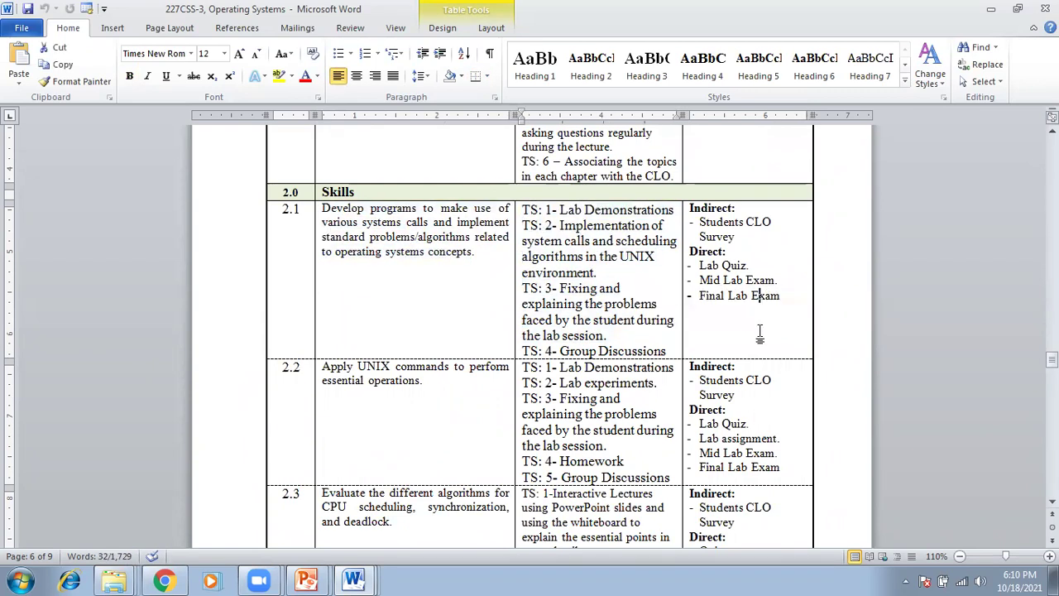
pyautogui.moveTo(781, 296); pyautogui.dragTo(696, 208)
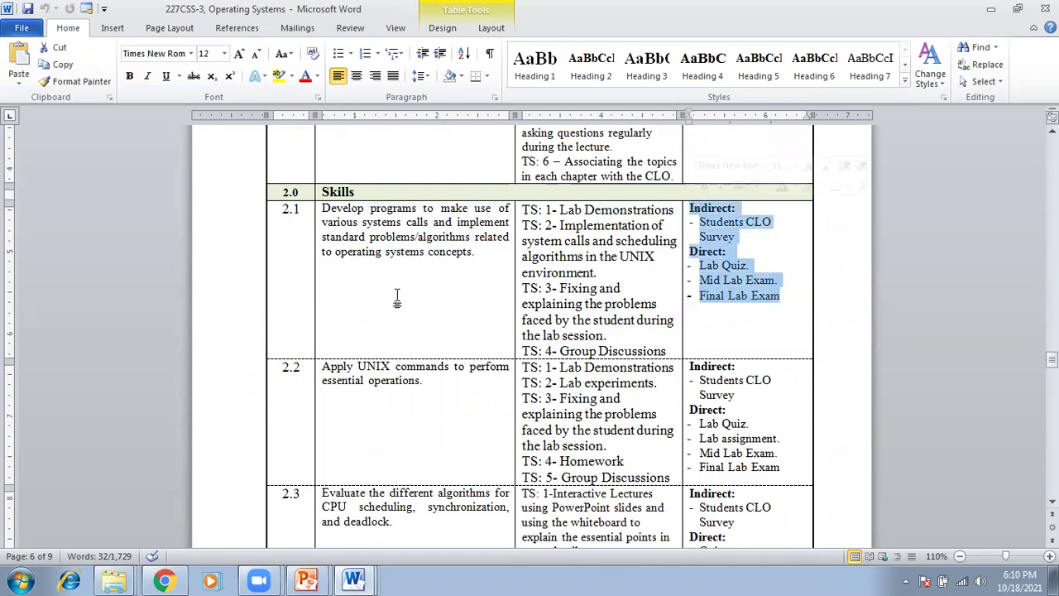
pyautogui.scroll(-5, 398, 298)
pyautogui.scroll(-10, 398, 293)
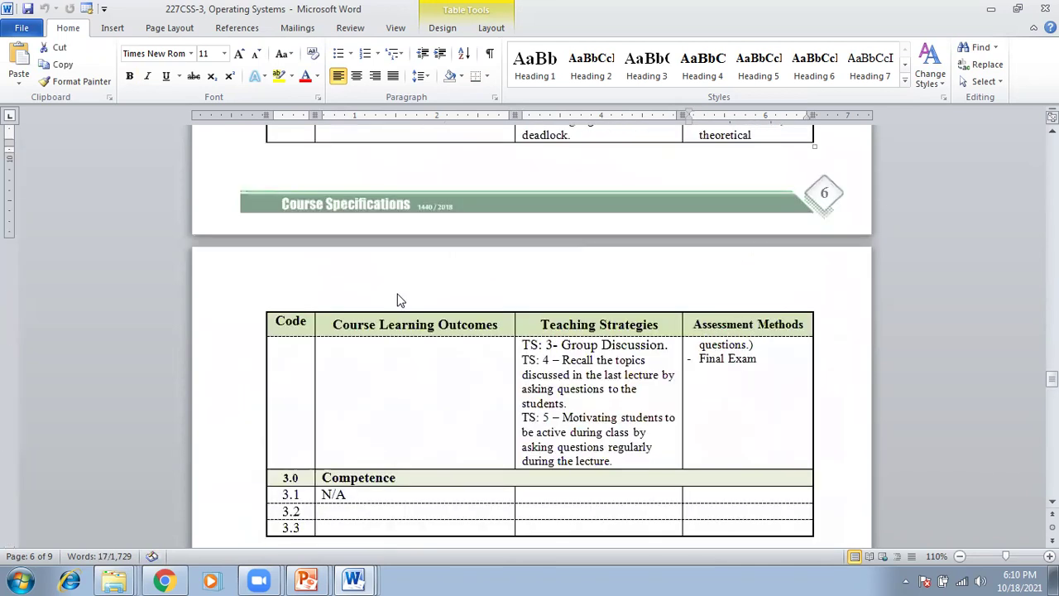
# Review the start-of-semester Assessment Tasks table, highlighting the Quizzes entry, the Week Due column and the percentage column
pyautogui.scroll(-3, 398, 293)
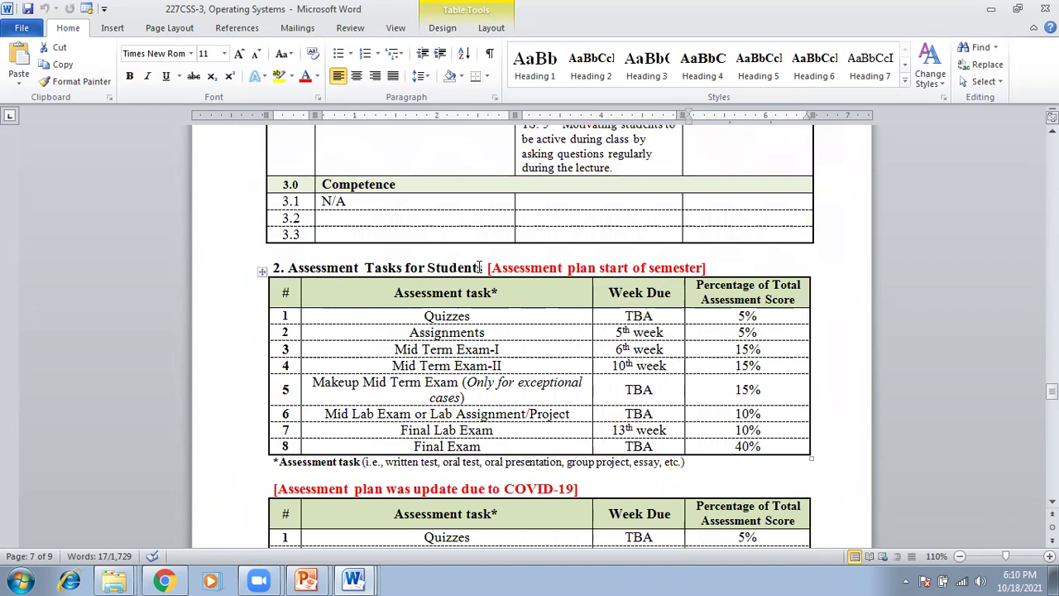
pyautogui.moveTo(419, 316); pyautogui.dragTo(488, 320)
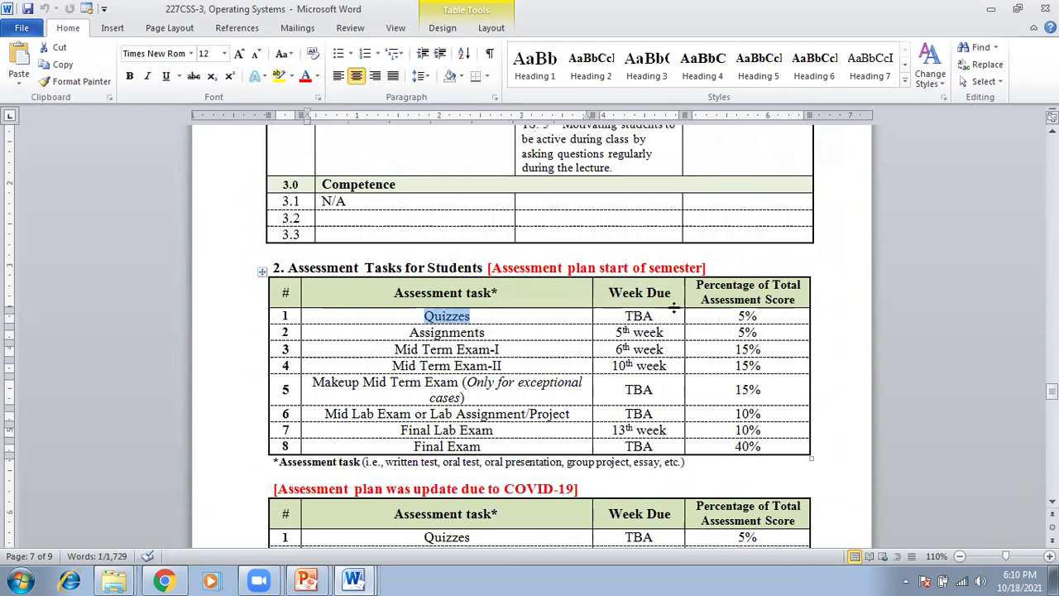
pyautogui.moveTo(610, 293); pyautogui.dragTo(650, 446)
pyautogui.moveTo(741, 317); pyautogui.dragTo(765, 451)
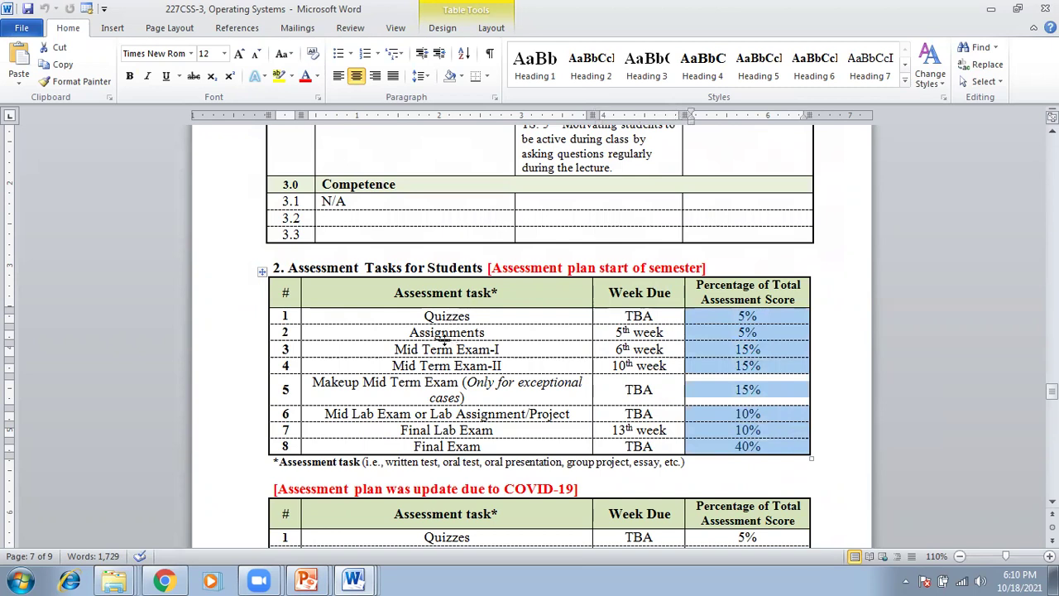
# Review the assessment plan updated due to COVID-19, highlighting its heading and the assessment tasks in its table
pyautogui.scroll(-1, 445, 337)
pyautogui.scroll(-1, 444, 338)
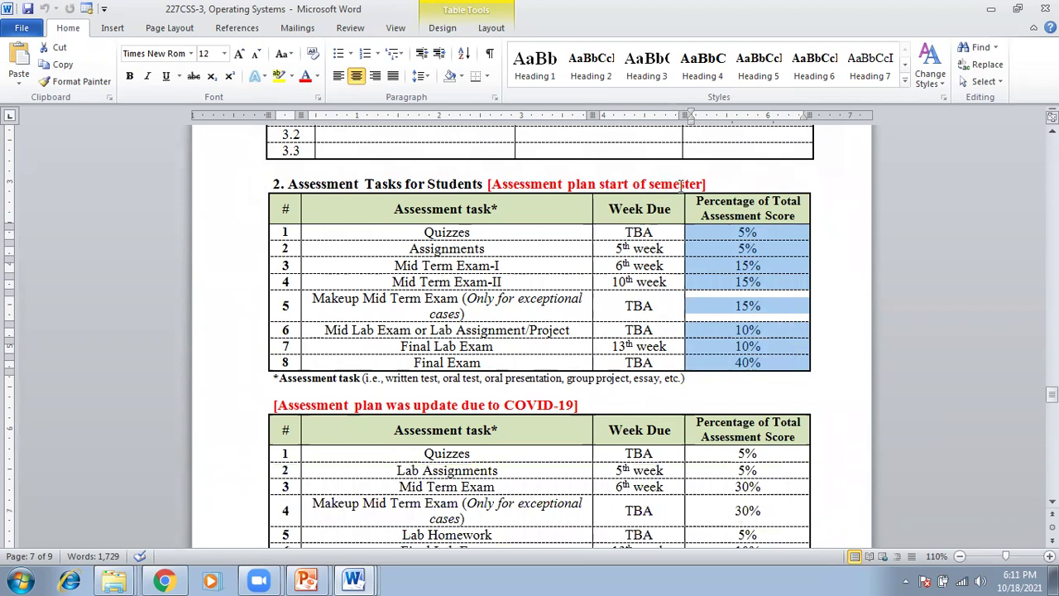
pyautogui.scroll(-1, 295, 398)
pyautogui.moveTo(274, 363); pyautogui.dragTo(576, 364)
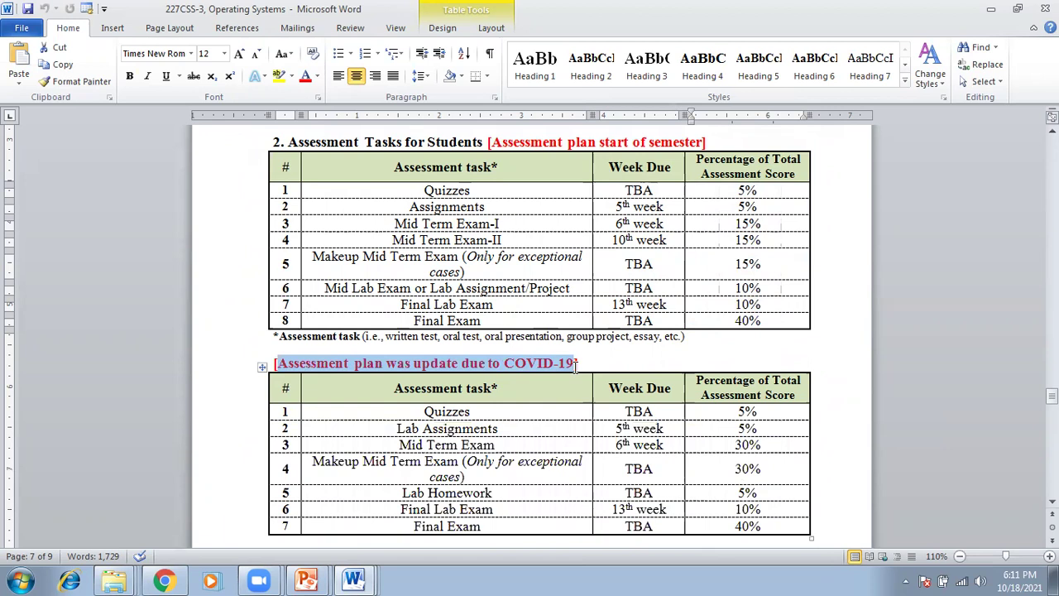
pyautogui.click(475, 363)
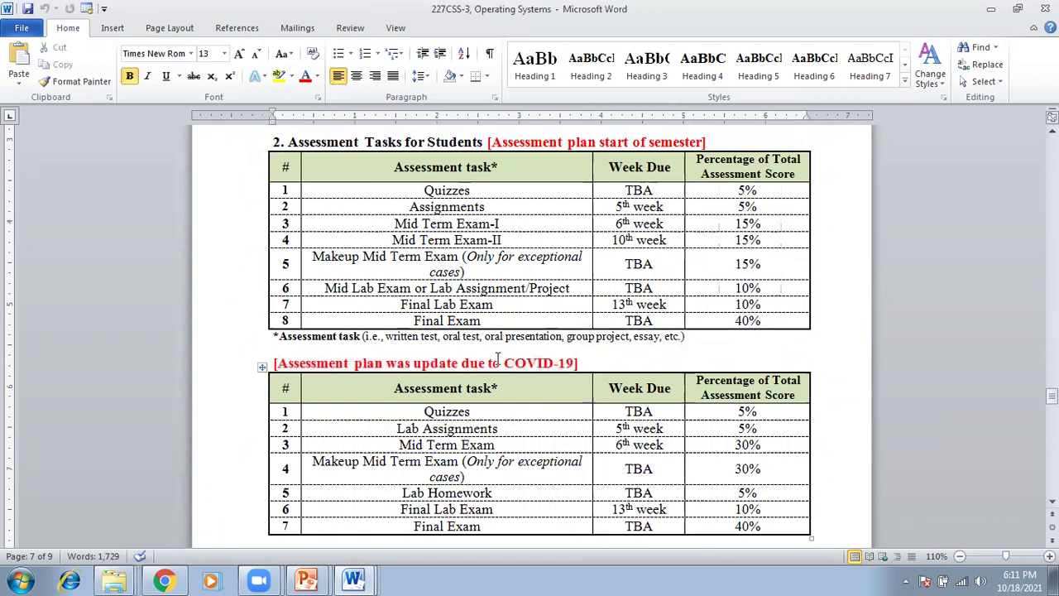
pyautogui.scroll(-2, 497, 358)
pyautogui.moveTo(497, 328); pyautogui.dragTo(548, 445)
pyautogui.click(400, 408)
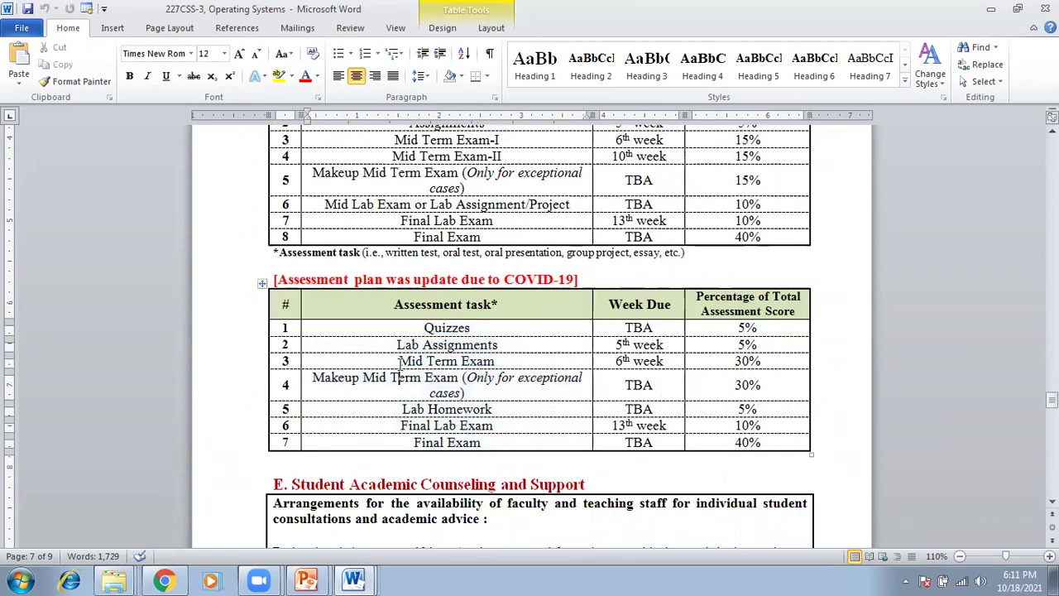
# Continue to section E and highlight its heading, Student Academic Counseling and Support
pyautogui.scroll(-1, 399, 406)
pyautogui.scroll(-4, 400, 364)
pyautogui.moveTo(292, 275); pyautogui.dragTo(577, 278)
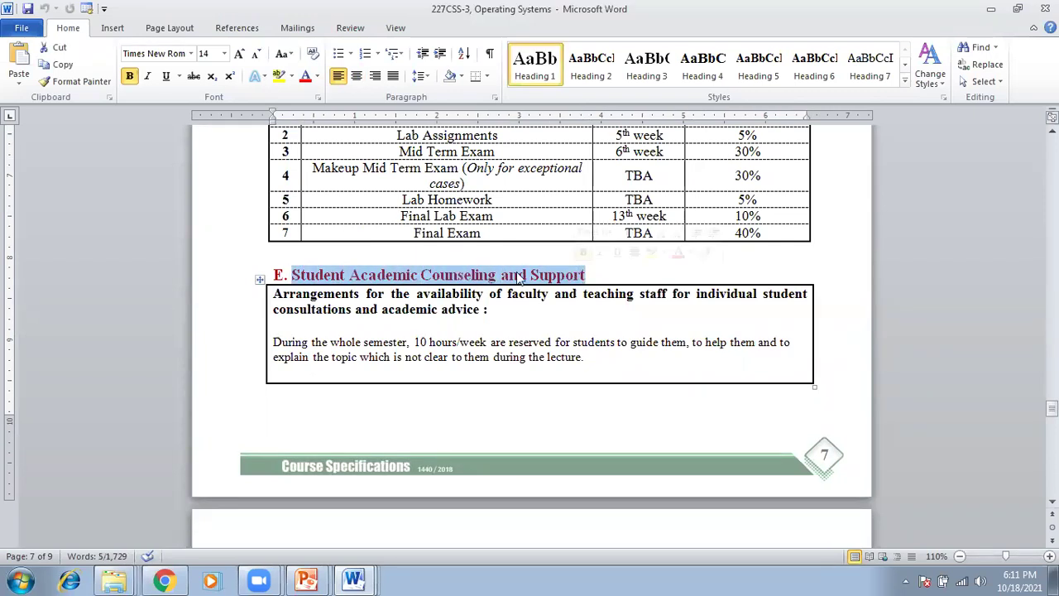
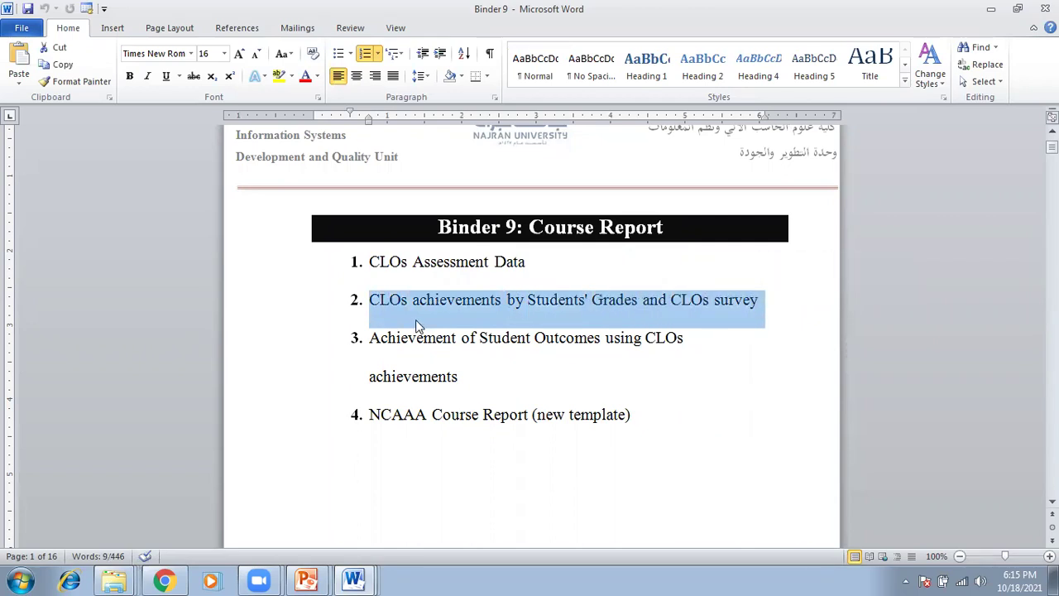
# Highlight items 3 and 4 of the Binder 9 contents list, on Student Outcomes achievement and the NCAAA Course Report
pyautogui.moveTo(372, 336); pyautogui.dragTo(474, 368)
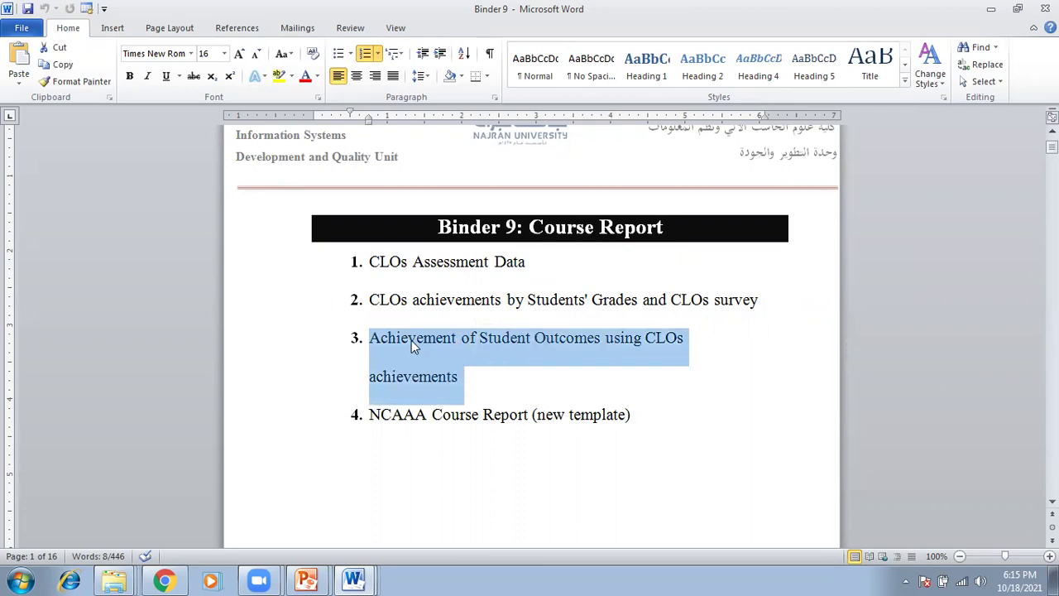
pyautogui.scroll(-1, 411, 340)
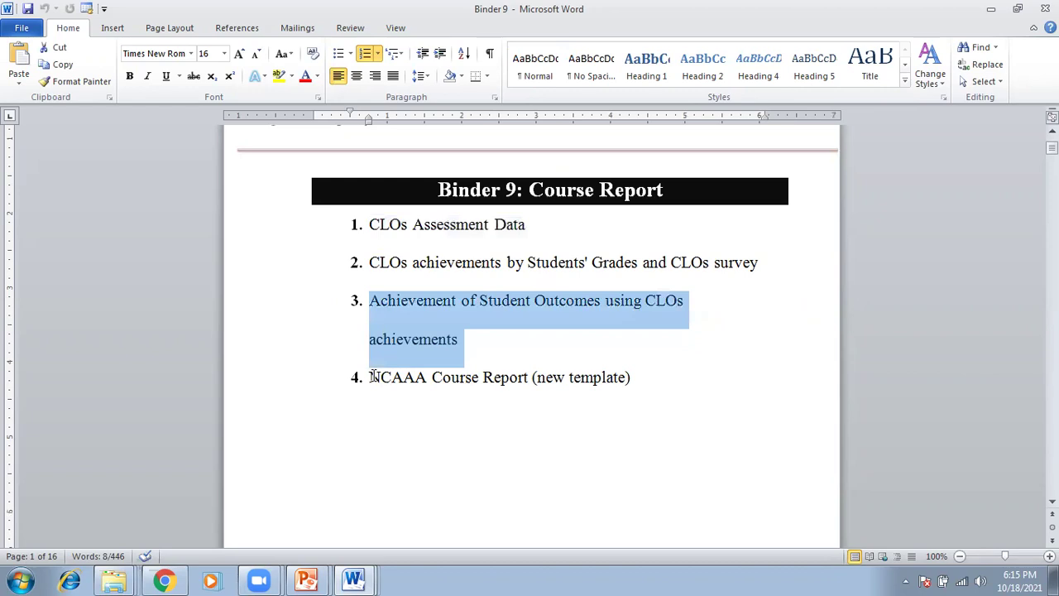
pyautogui.click(370, 378)
pyautogui.moveTo(434, 375); pyautogui.dragTo(636, 379)
# Go to Binder 9's CLOs Assessment Data title page, highlight the title, and continue to the Students Information page
pyautogui.scroll(-15, 533, 304)
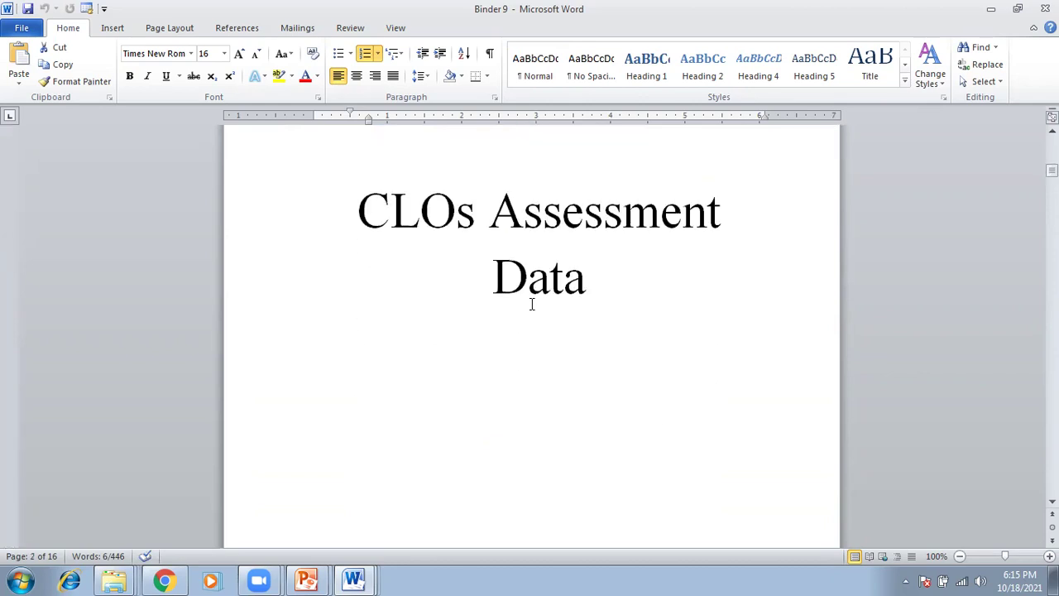
pyautogui.moveTo(372, 214); pyautogui.dragTo(637, 279)
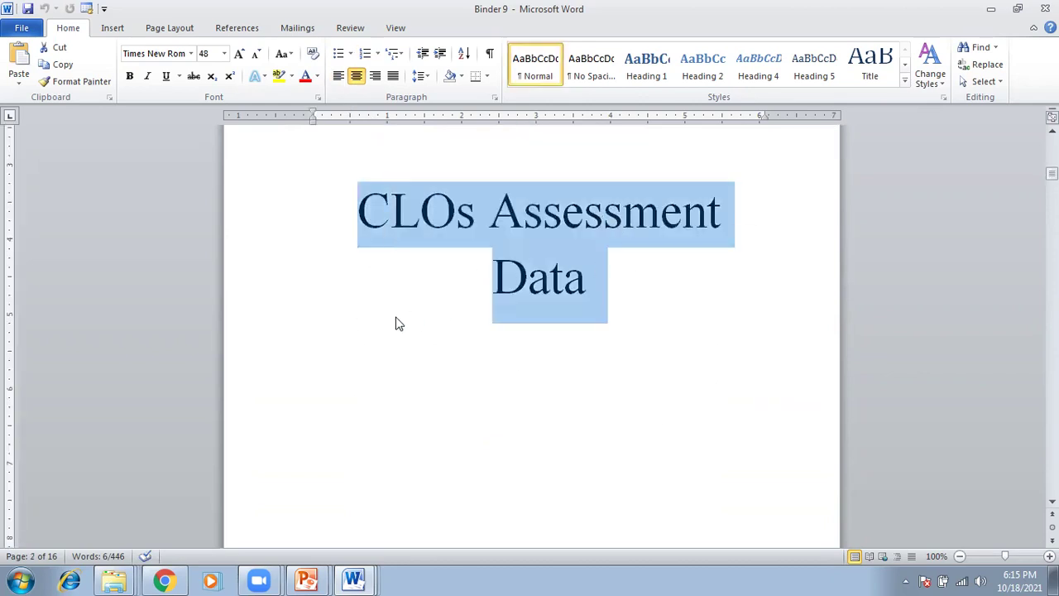
pyautogui.press('Delete')
pyautogui.scroll(-15, 396, 317)
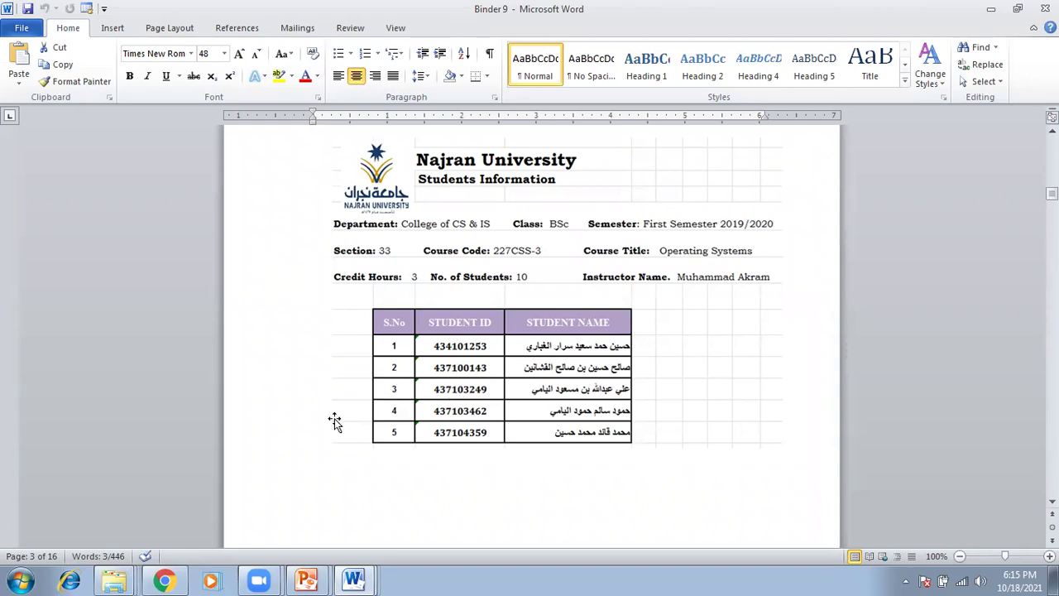
# Switch to the Binder 9 Course Report folder and open the Section-227CSS-3[Excel_file_to_Evaluate_the_CLOs]-CS only workbook in Excel
pyautogui.rightClick(114, 580)
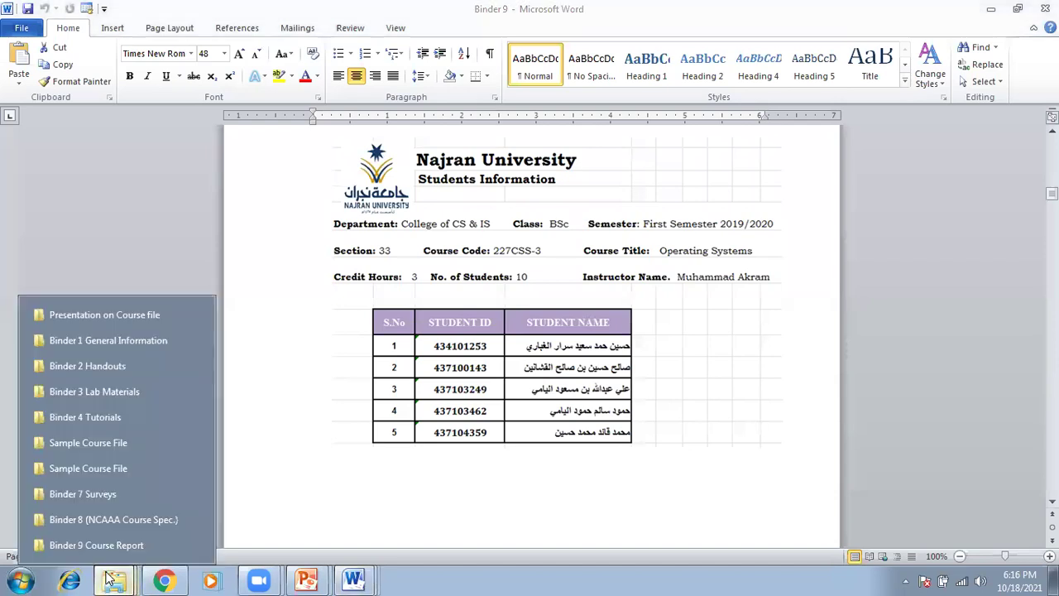
pyautogui.click(117, 546)
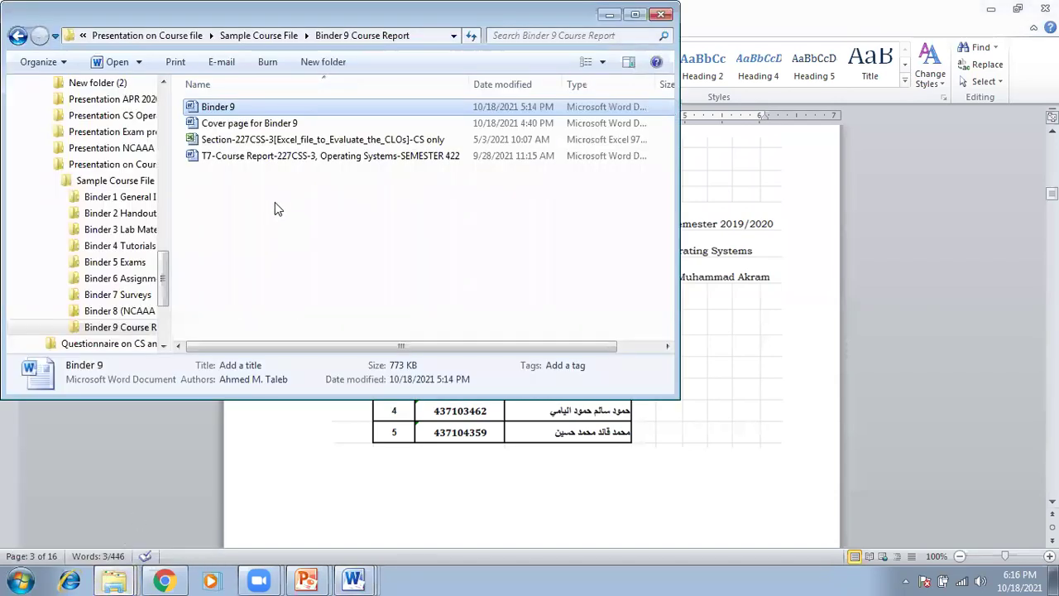
pyautogui.doubleClick(311, 141)
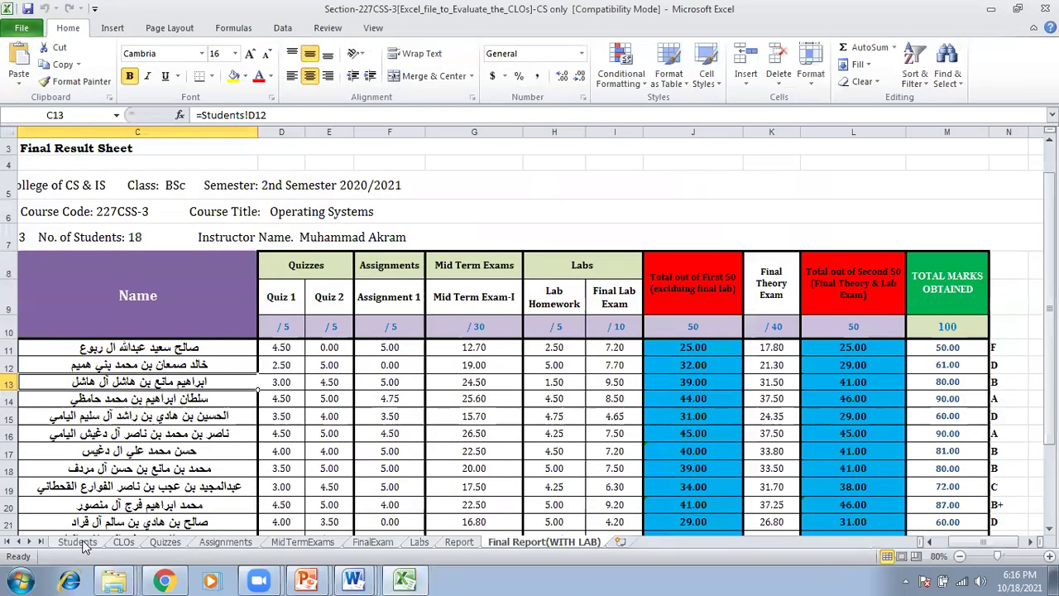
# Review the Students sheet of the workbook, covering the course details and the student list
pyautogui.click(82, 541)
pyautogui.scroll(-2, 485, 365)
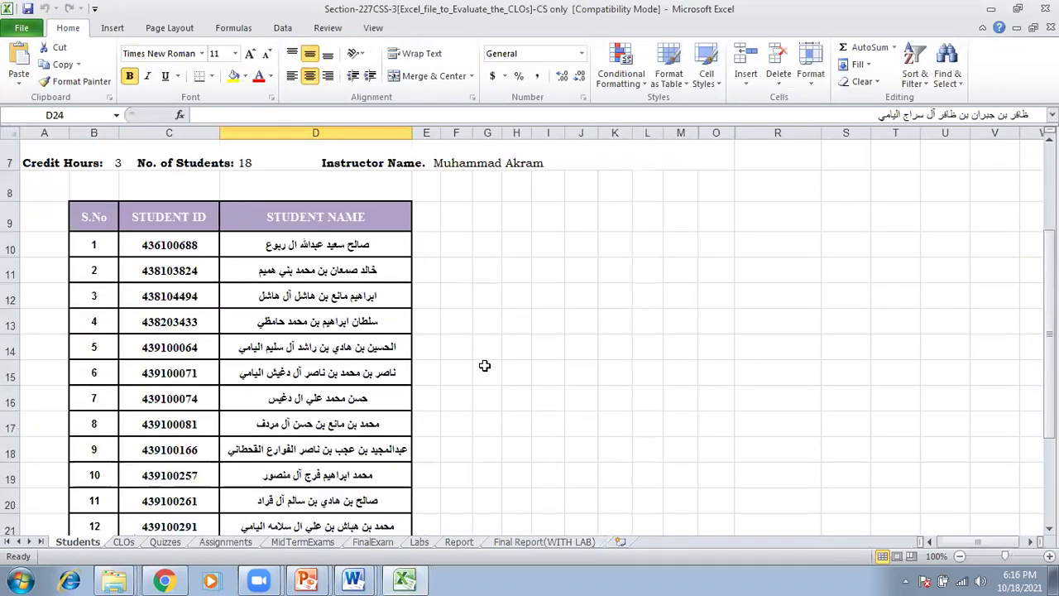
pyautogui.scroll(2, 485, 365)
pyautogui.scroll(-6, 183, 381)
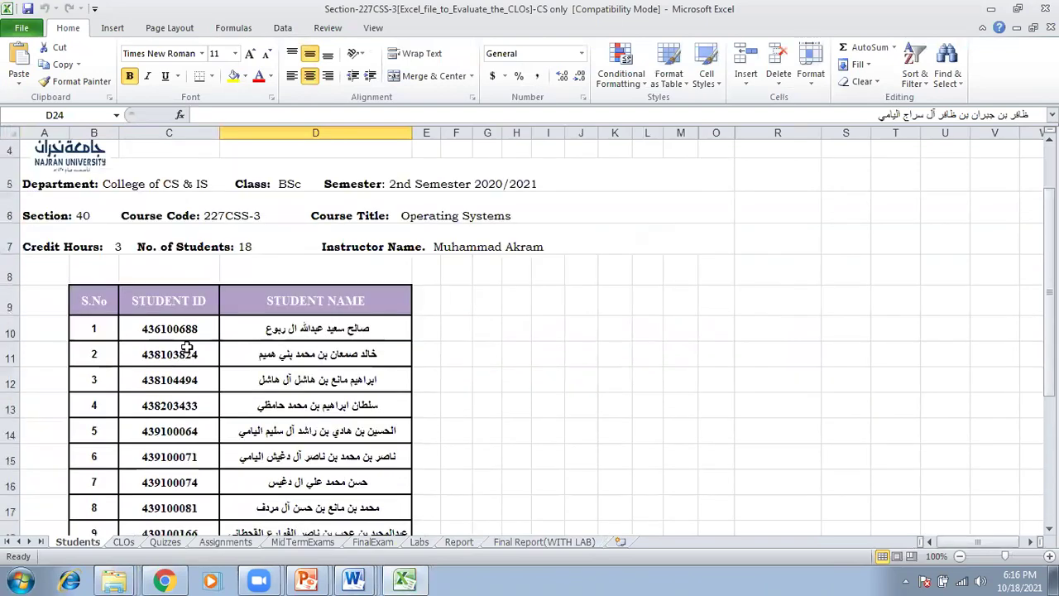
pyautogui.scroll(6, 187, 347)
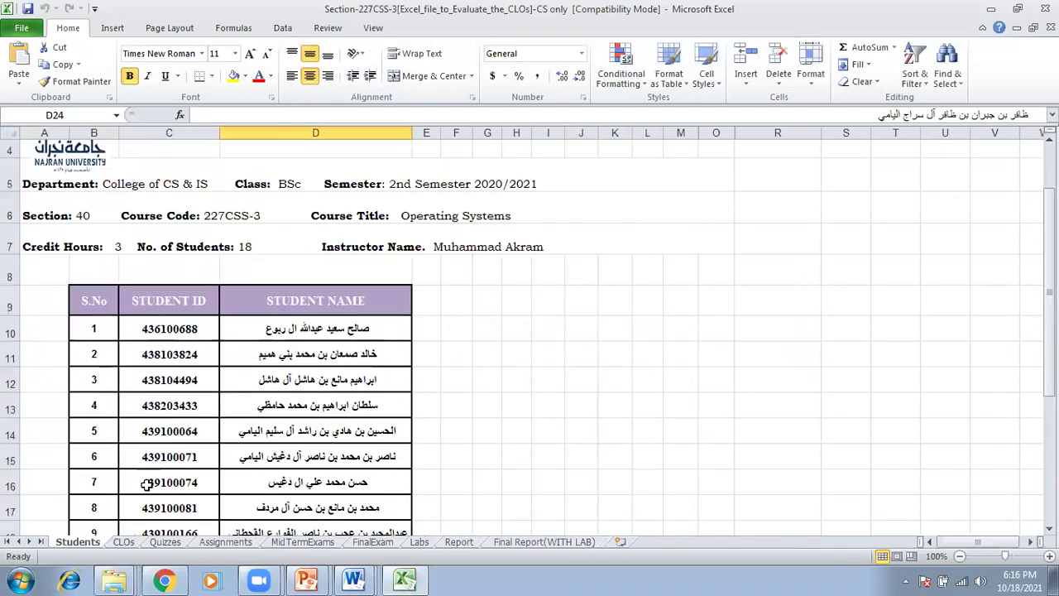
# Review the CLOs sheet with the descriptions of the course learning outcomes
pyautogui.click(124, 542)
pyautogui.click(230, 421)
pyautogui.scroll(2, 230, 422)
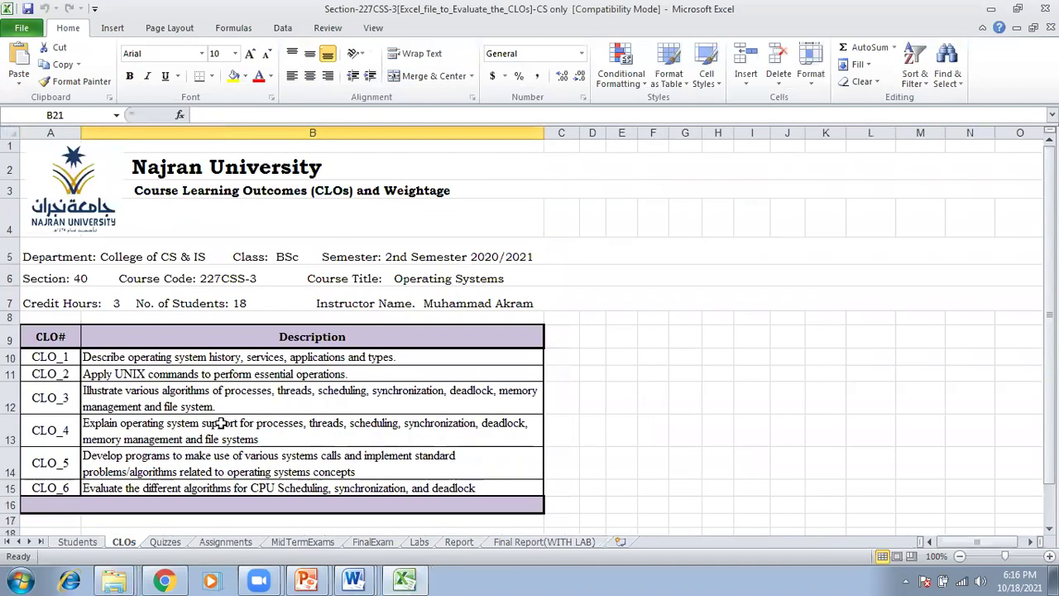
# Review the Quizzes sheet, pointing out Quiz 2 and CLO_1's Quiz 1 weight in the matrix, and read through the quiz results
pyautogui.click(167, 541)
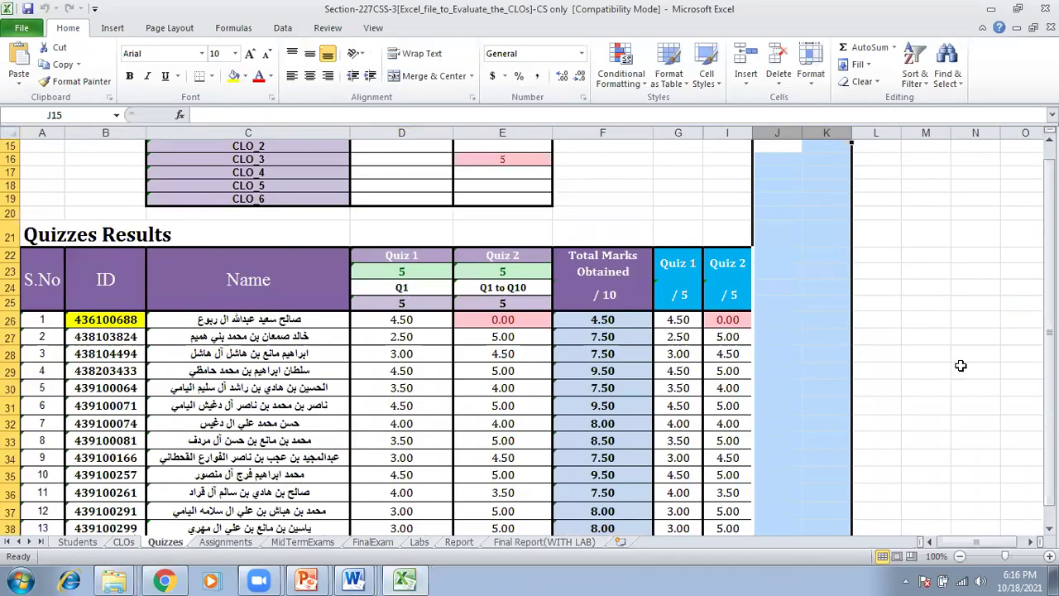
pyautogui.click(961, 365)
pyautogui.scroll(5, 430, 405)
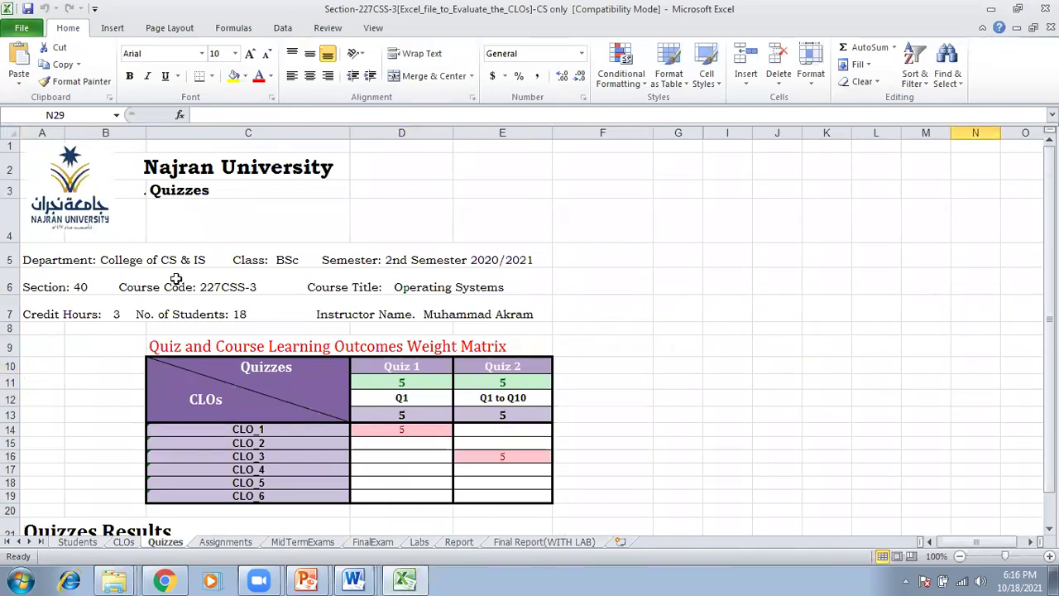
pyautogui.scroll(-2, 207, 278)
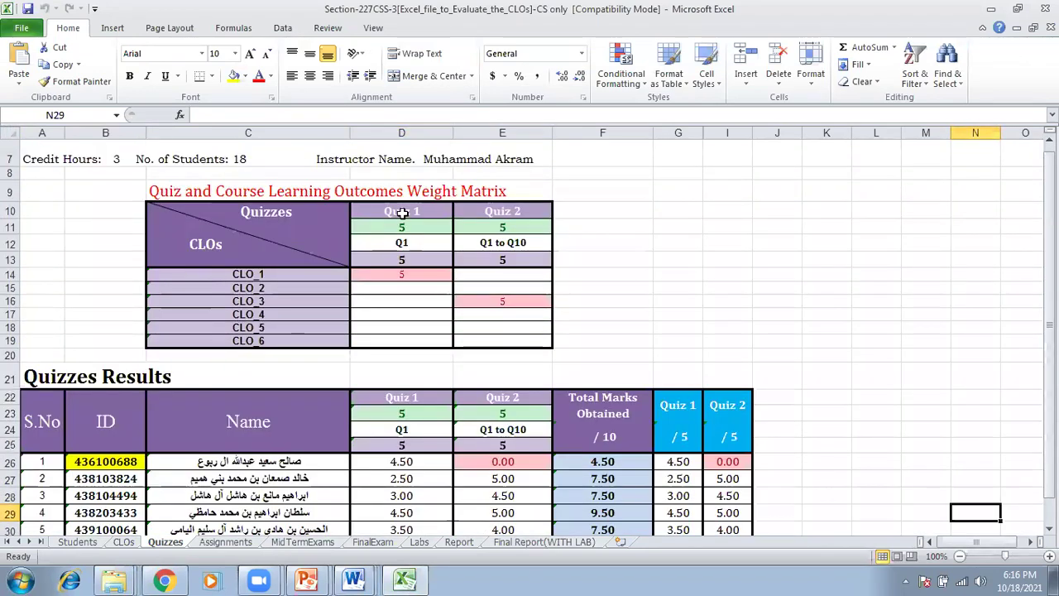
pyautogui.click(509, 211)
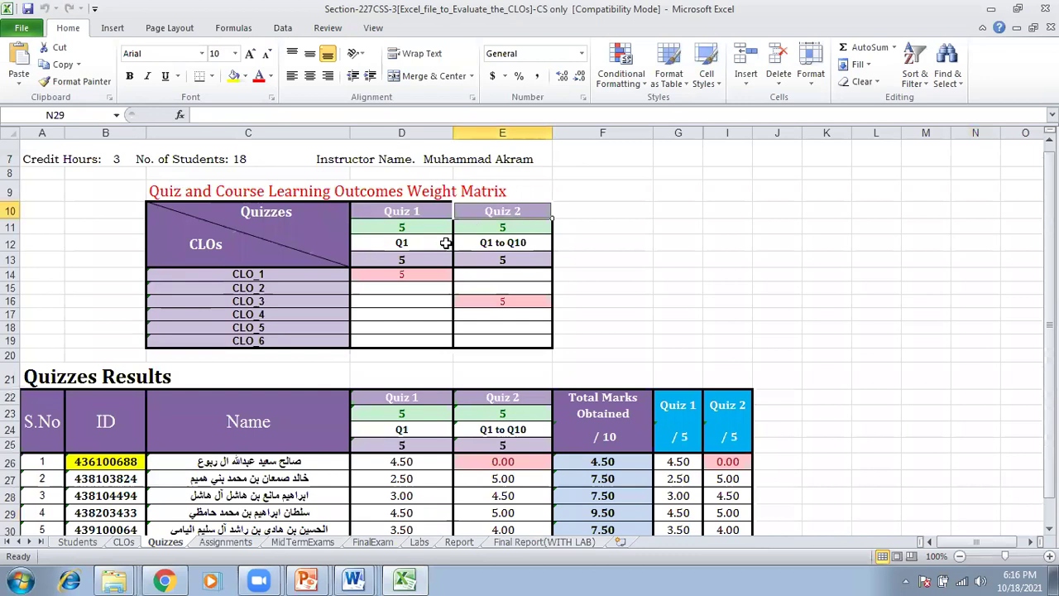
pyautogui.click(395, 278)
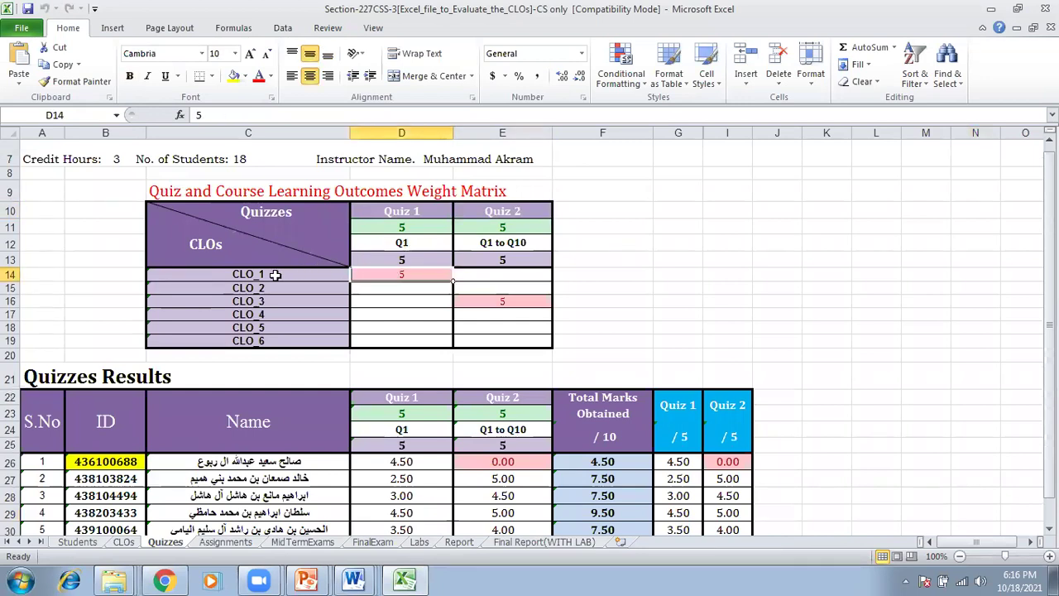
pyautogui.scroll(-4, 332, 298)
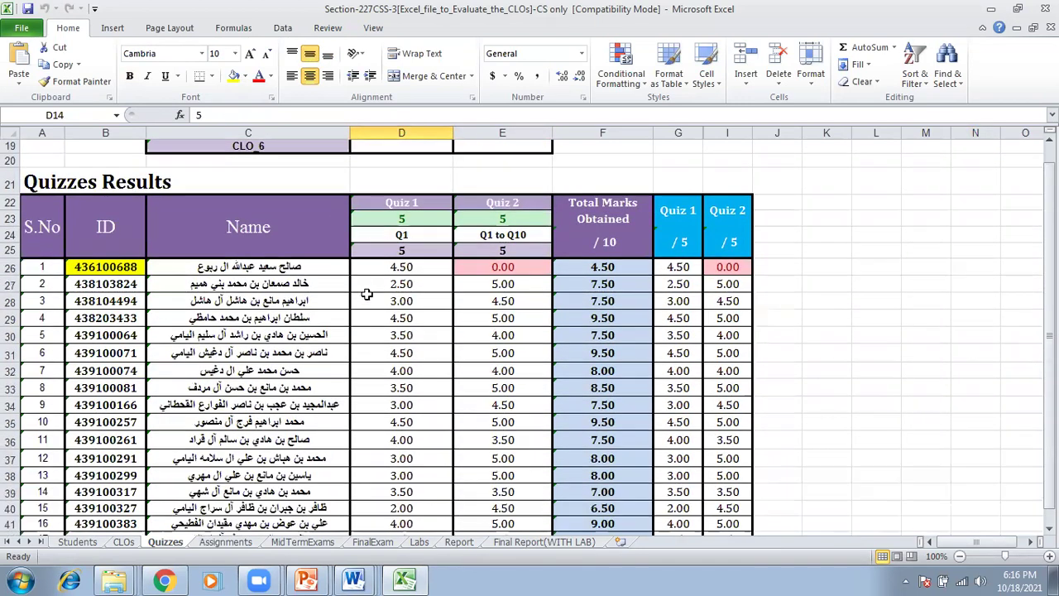
pyautogui.scroll(-4, 402, 263)
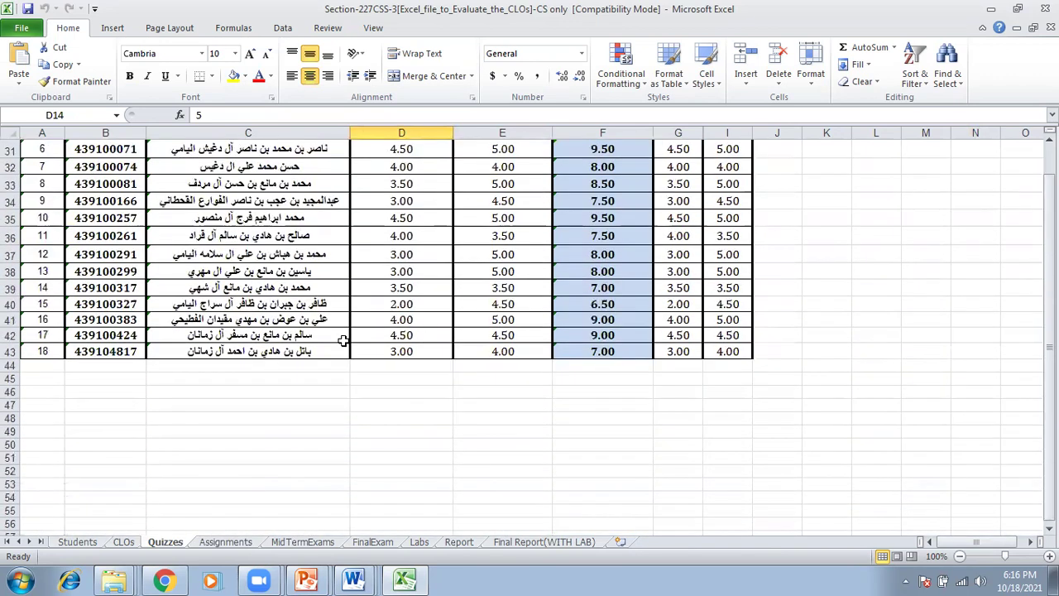
# Review the Assignments sheet, from its learning outcomes weight matrix to the end of the assignment results
pyautogui.click(225, 541)
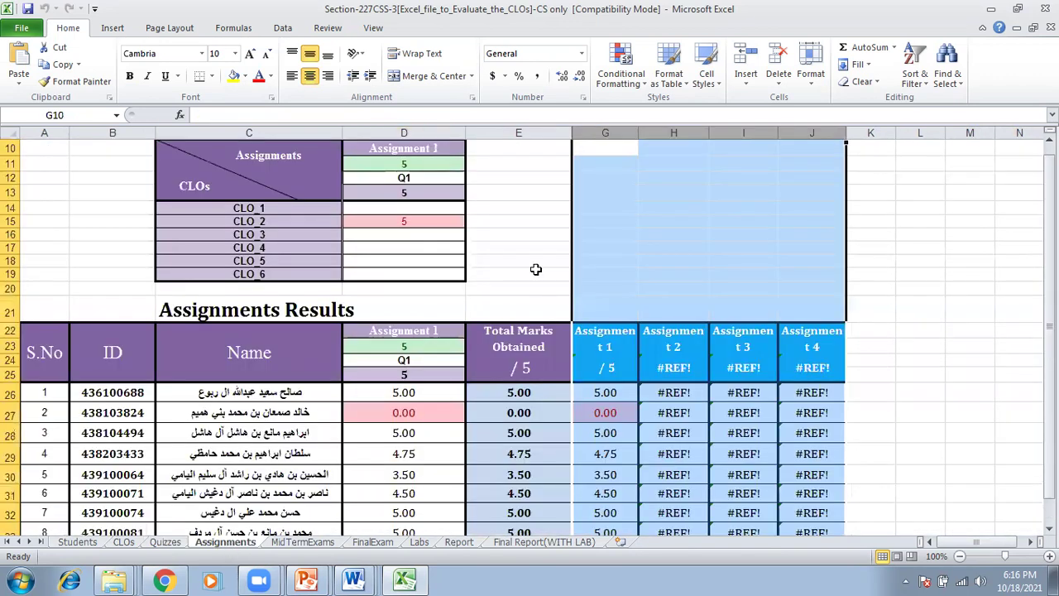
pyautogui.scroll(3, 439, 290)
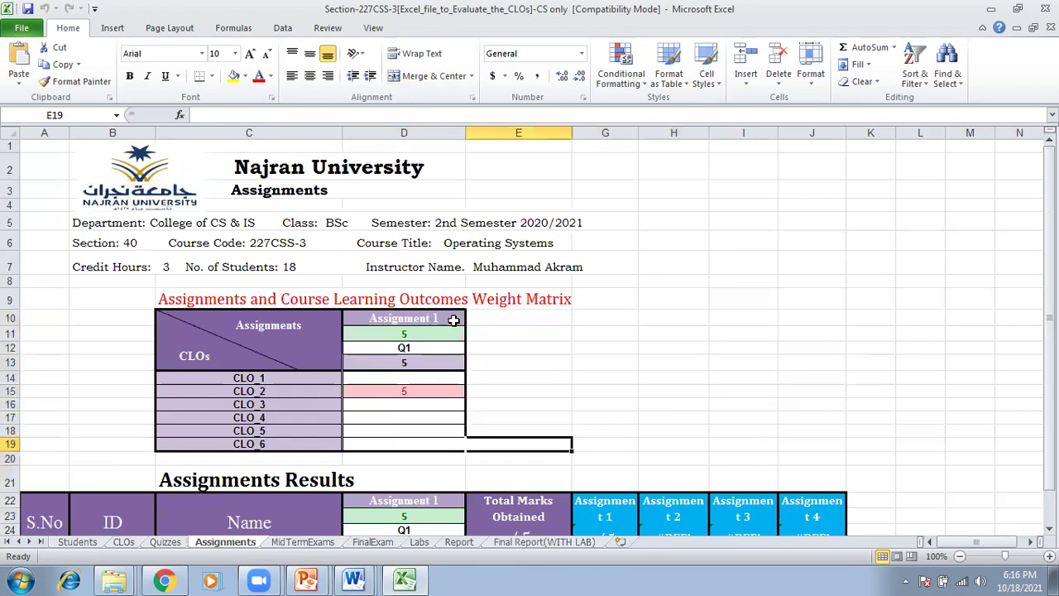
pyautogui.scroll(-9, 454, 320)
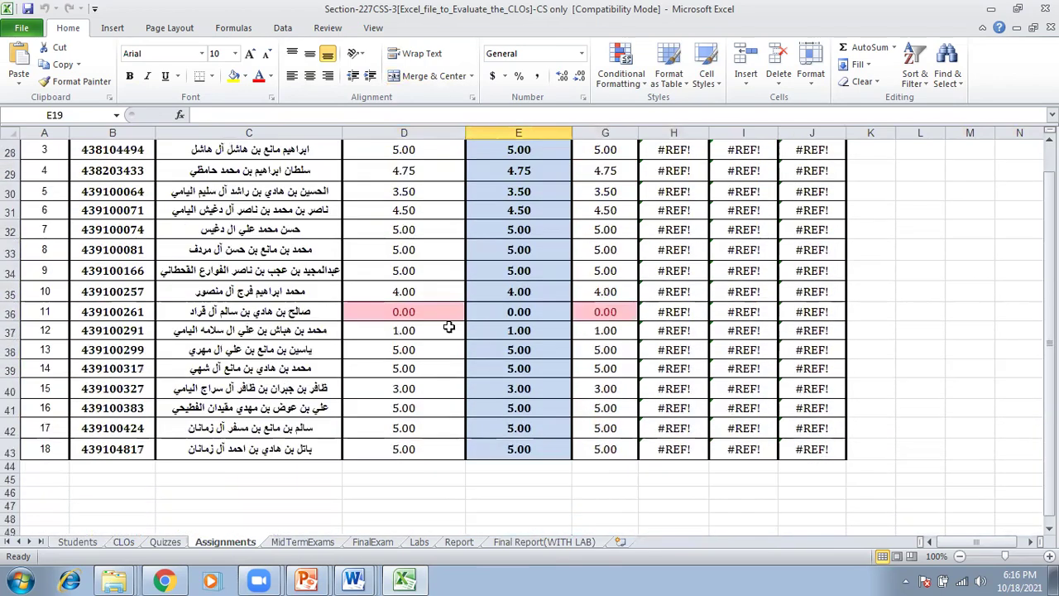
# Review the learning outcomes weight matrices on the MidTermExams, FinalExam and Labs sheets
pyautogui.click(293, 542)
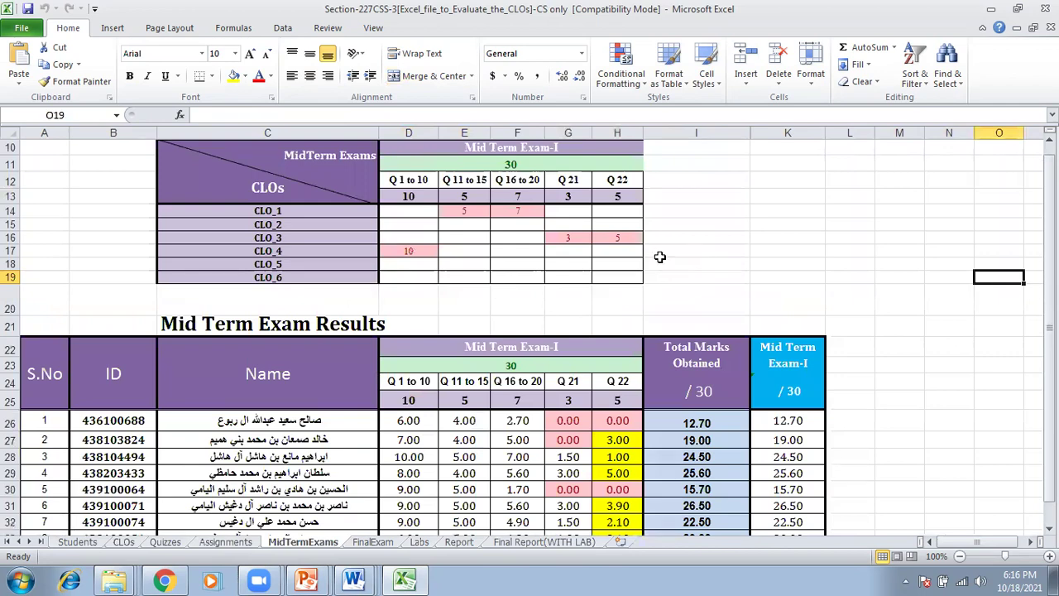
pyautogui.click(372, 542)
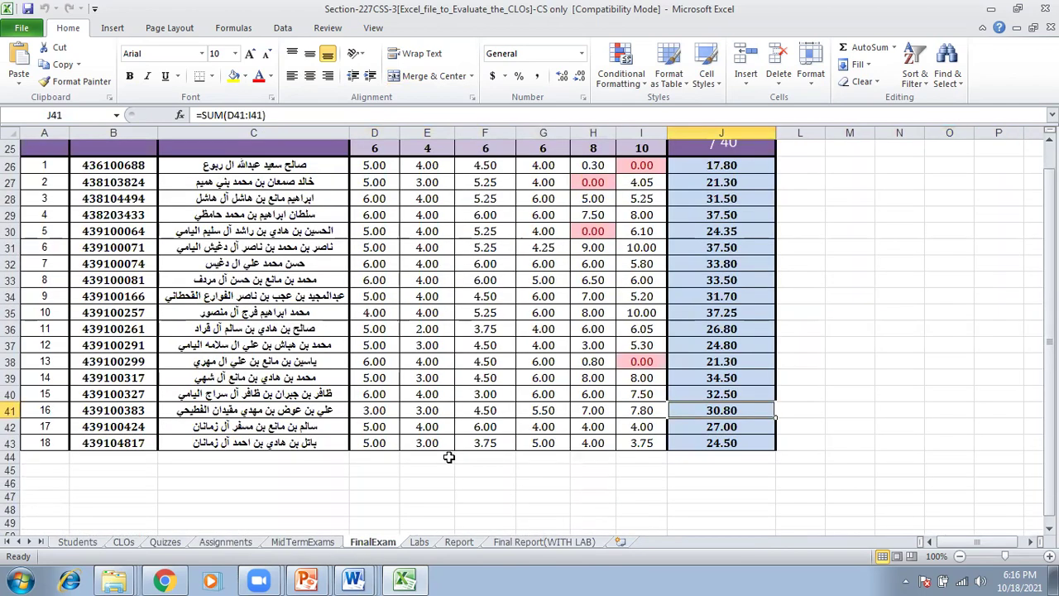
pyautogui.scroll(8, 448, 452)
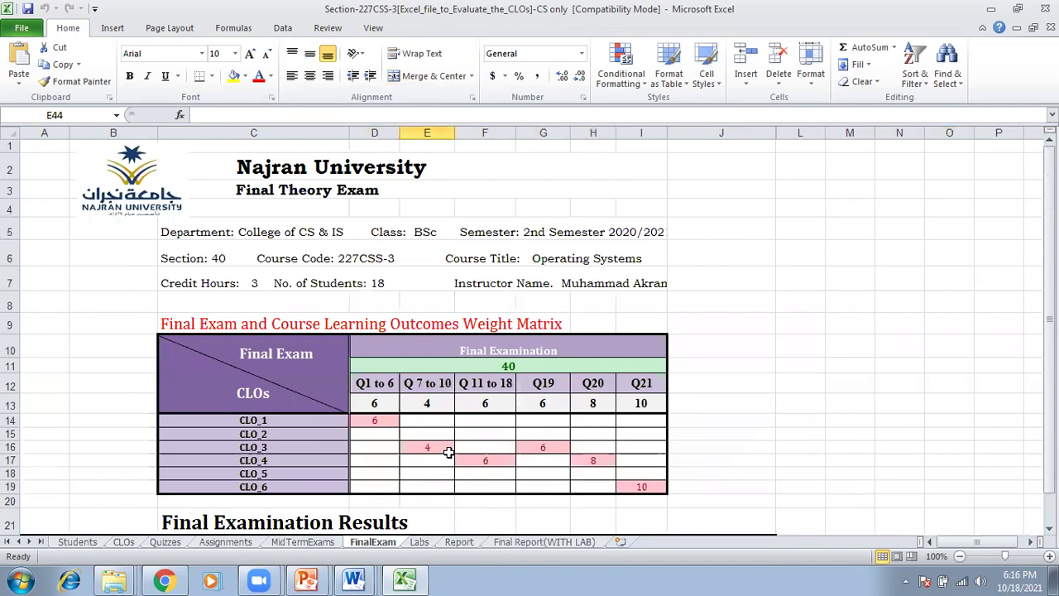
pyautogui.scroll(-2, 448, 451)
pyautogui.click(419, 542)
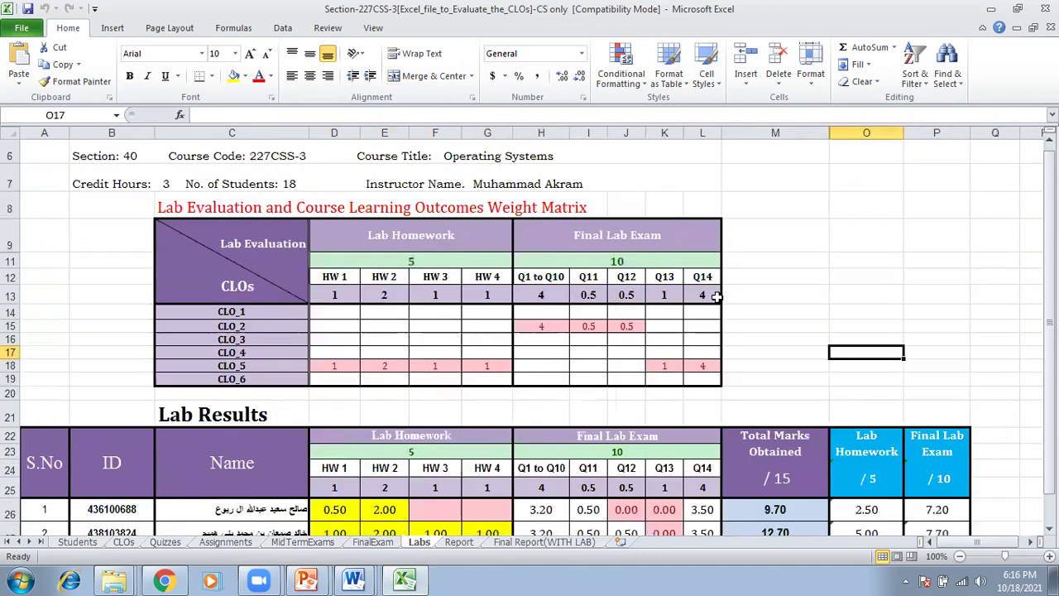
# Point out the Lab Homework and Final Lab Exam headings in the Labs weight matrix and review the lab results
pyautogui.click(803, 276)
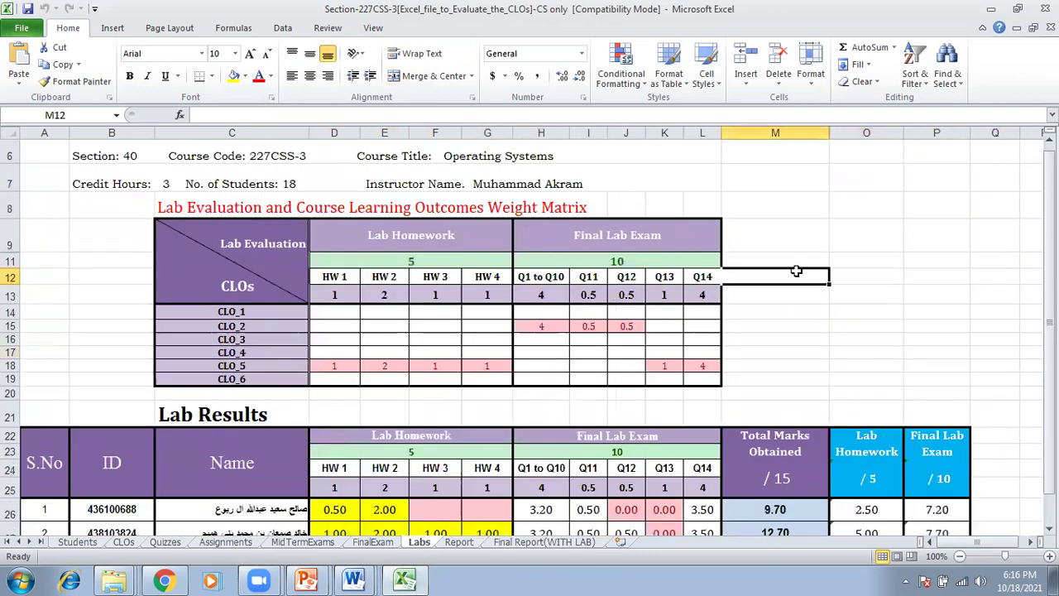
pyautogui.click(359, 246)
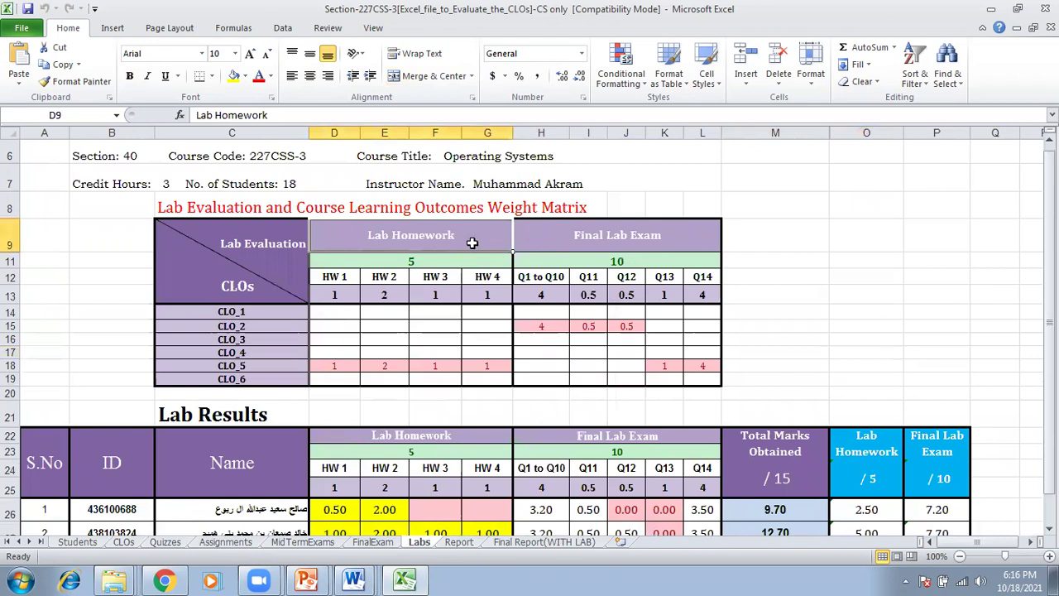
pyautogui.click(581, 242)
pyautogui.scroll(-10, 340, 339)
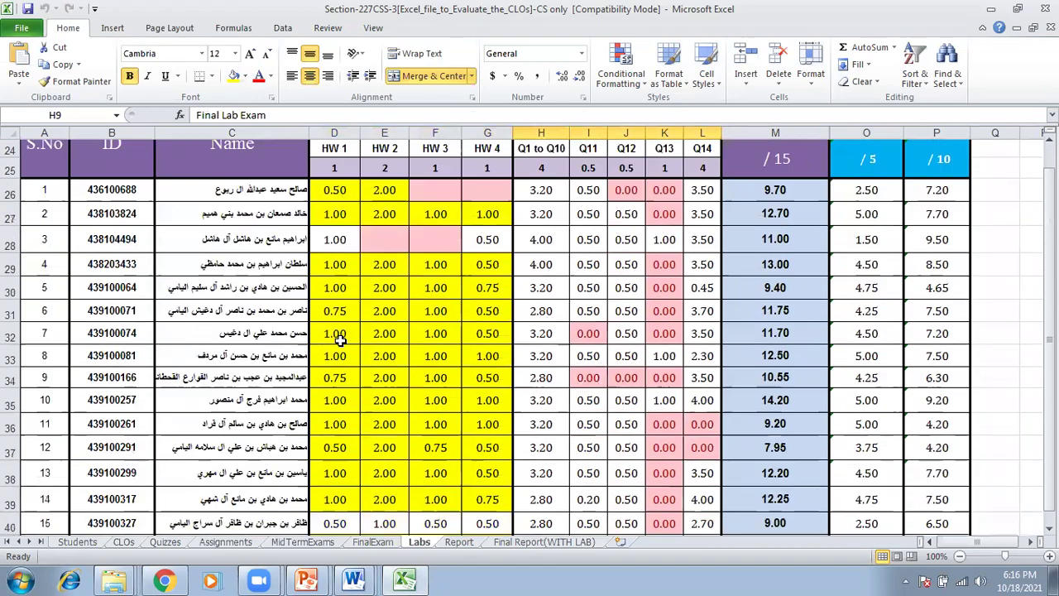
pyautogui.scroll(-1, 340, 341)
# Review the CLOs achievement report on the Report sheet and point out its CLO_1 to CLO_6 column headings
pyautogui.click(459, 541)
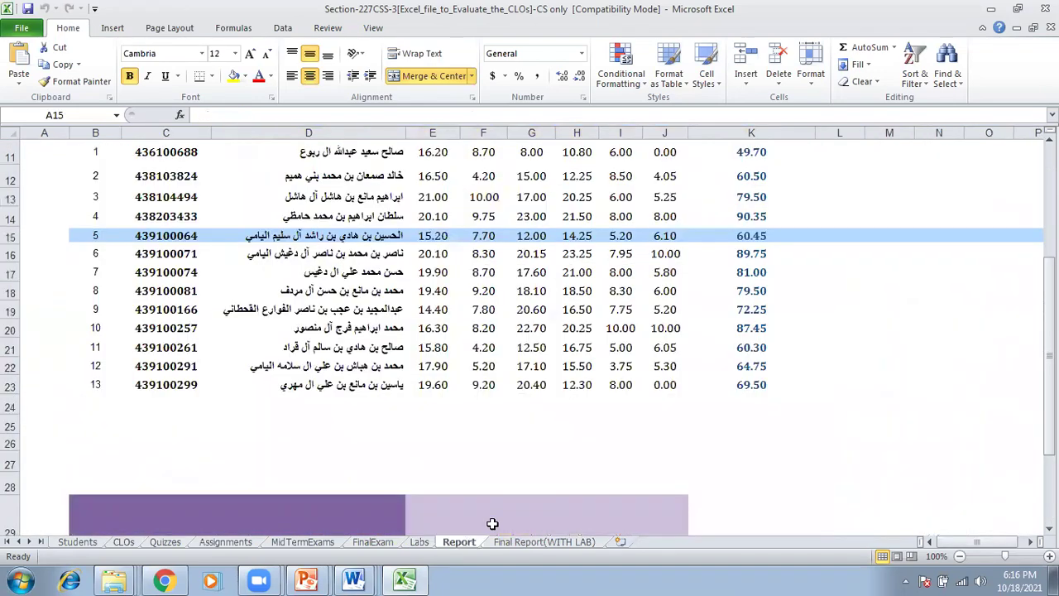
pyautogui.click(923, 338)
pyautogui.scroll(4, 923, 338)
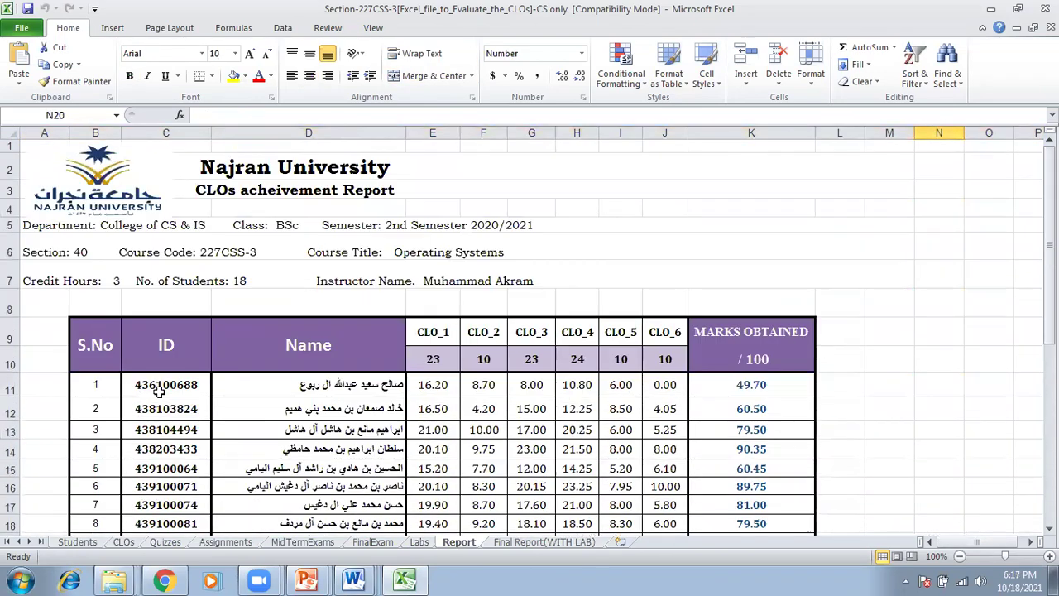
pyautogui.scroll(-4, 241, 388)
pyautogui.scroll(3, 241, 388)
pyautogui.scroll(-2, 241, 388)
pyautogui.scroll(1, 241, 388)
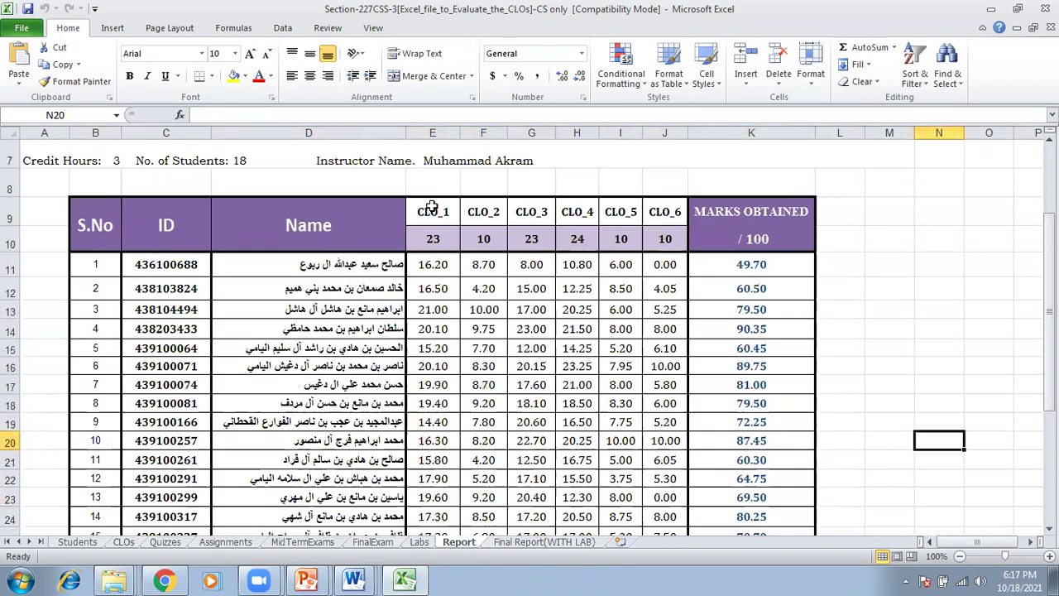
pyautogui.moveTo(457, 212); pyautogui.dragTo(666, 212)
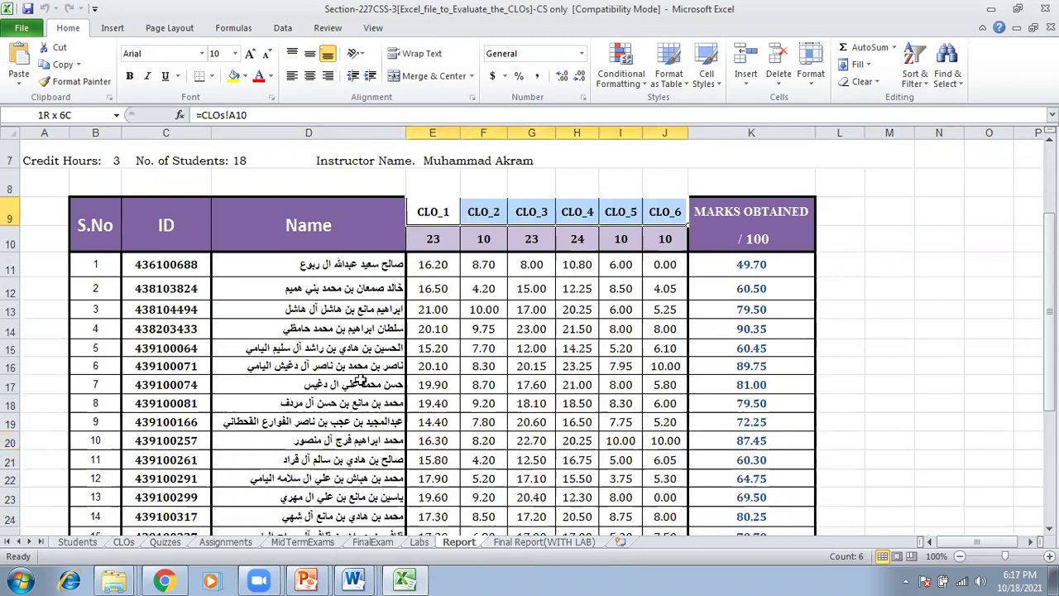
# Highlight the Achievement Grades (65% * outcome weight) values for all six CLOs below the student marks
pyautogui.scroll(-4, 361, 380)
pyautogui.scroll(-1, 361, 380)
pyautogui.moveTo(439, 304); pyautogui.dragTo(662, 306)
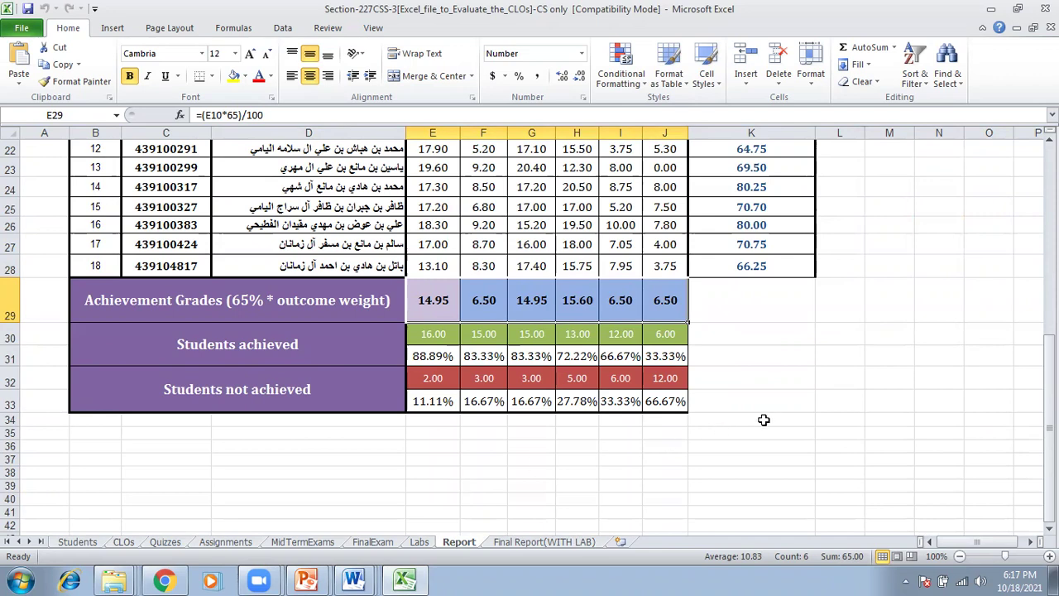
pyautogui.scroll(7, 765, 418)
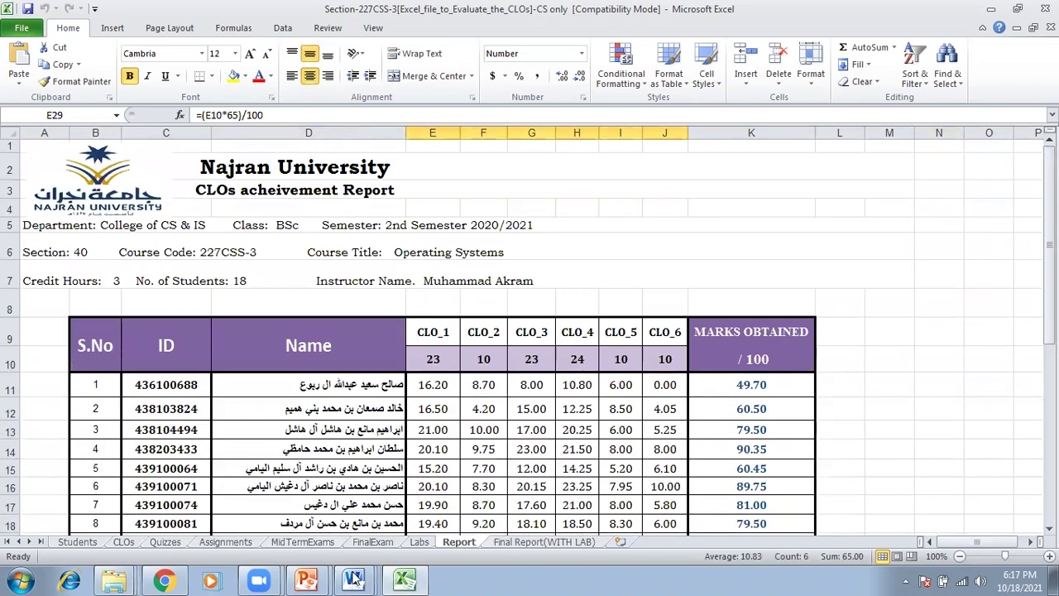
# Switch to the Binder 9 document in Word and review its student list and quiz weight matrix with results
pyautogui.moveTo(354, 580)
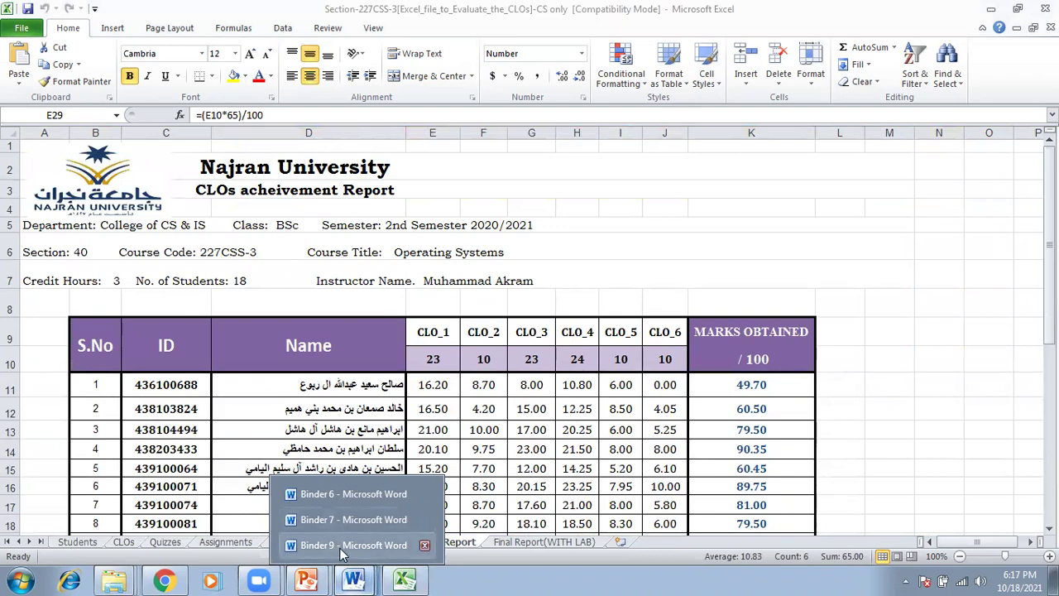
pyautogui.click(354, 544)
pyautogui.scroll(-10, 545, 306)
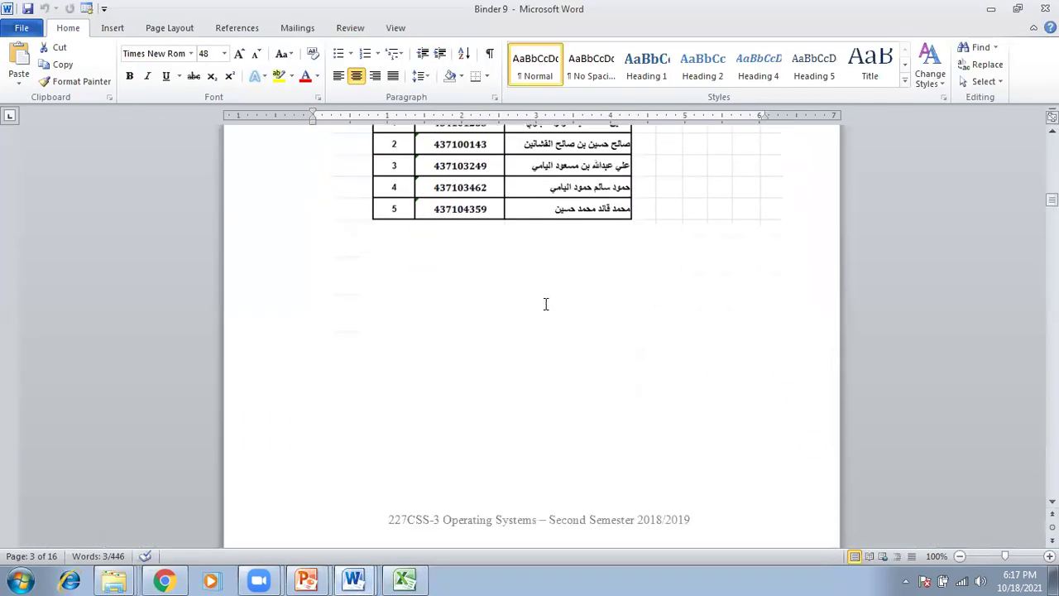
pyautogui.scroll(-7, 544, 309)
pyautogui.scroll(10, 547, 303)
pyautogui.scroll(-6, 547, 303)
pyautogui.scroll(-8, 545, 309)
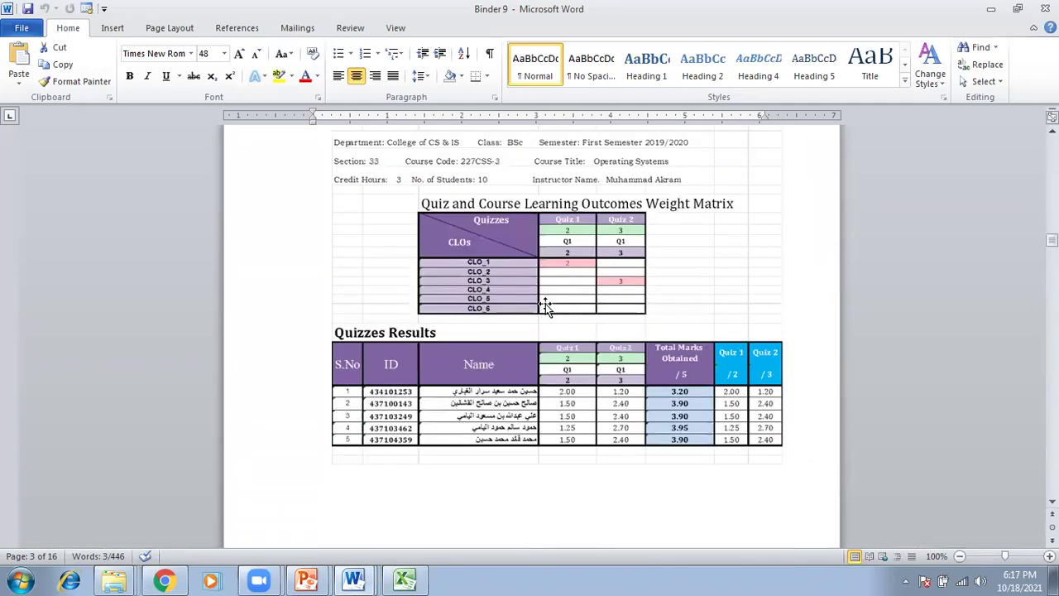
pyautogui.scroll(-18, 545, 305)
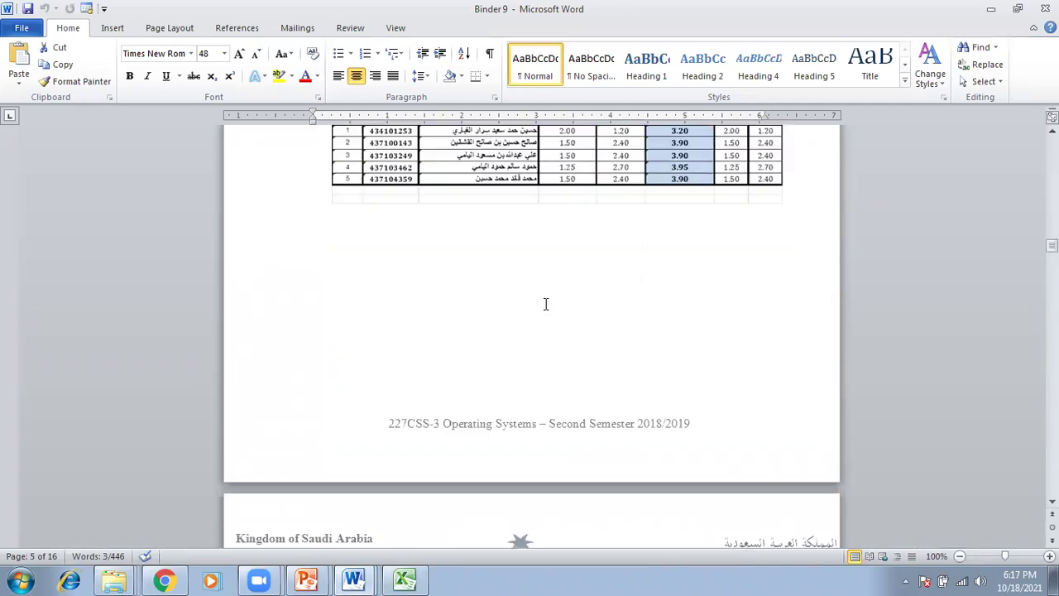
# Review Binder 9's assignments, mid-term exams, final exam and labs pages with their learning outcomes weight matrices
pyautogui.scroll(-15, 545, 303)
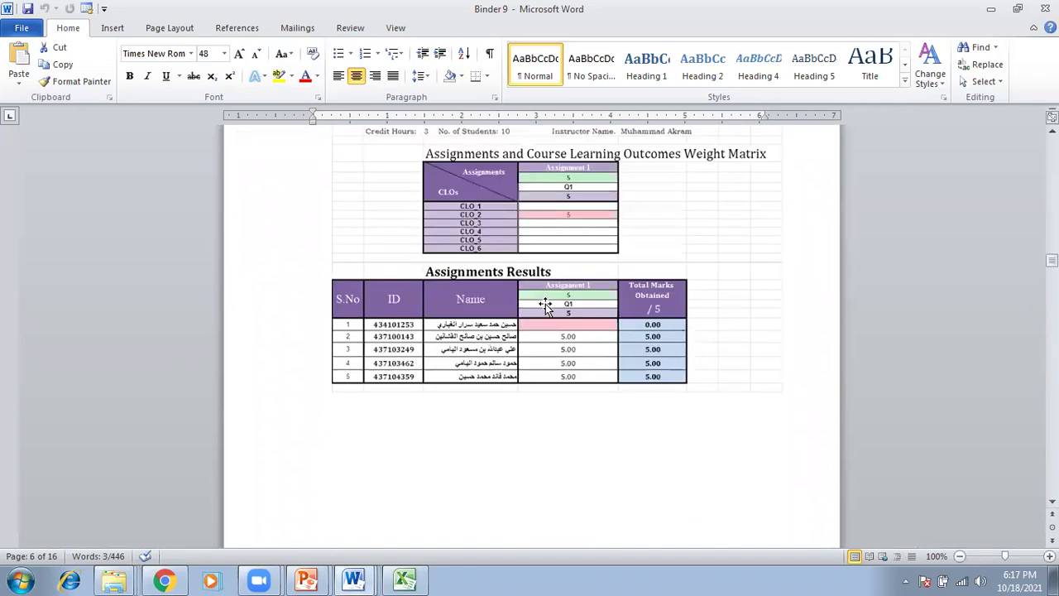
pyautogui.scroll(-15, 545, 303)
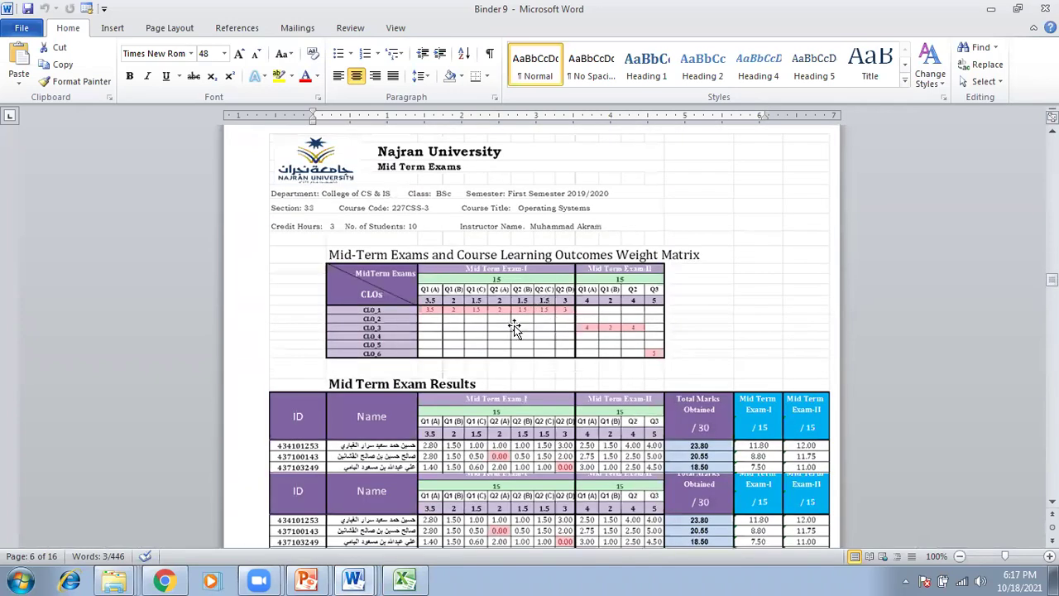
pyautogui.scroll(-15, 513, 332)
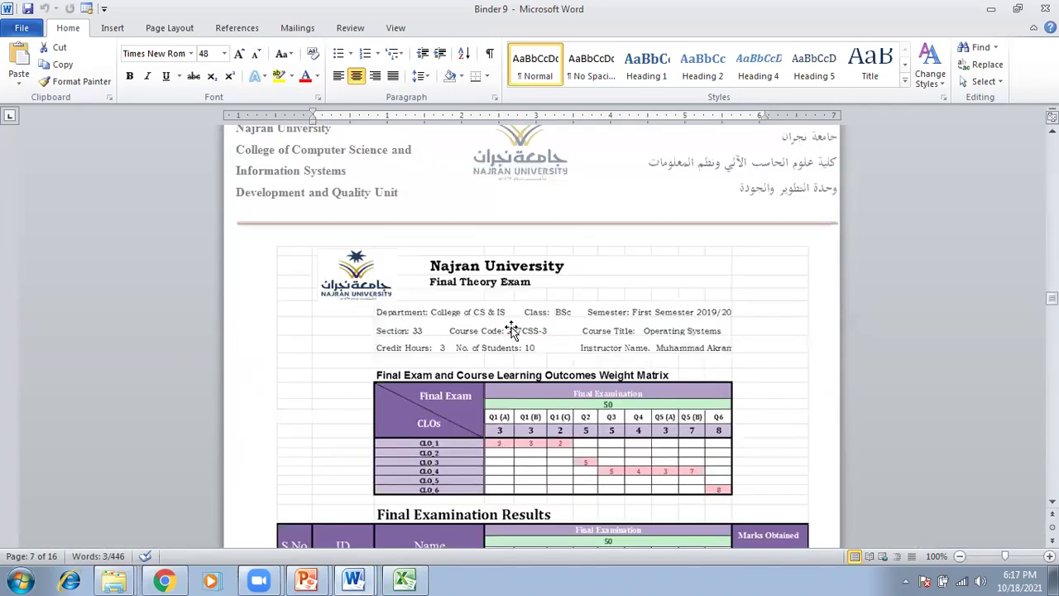
pyautogui.scroll(-15, 520, 336)
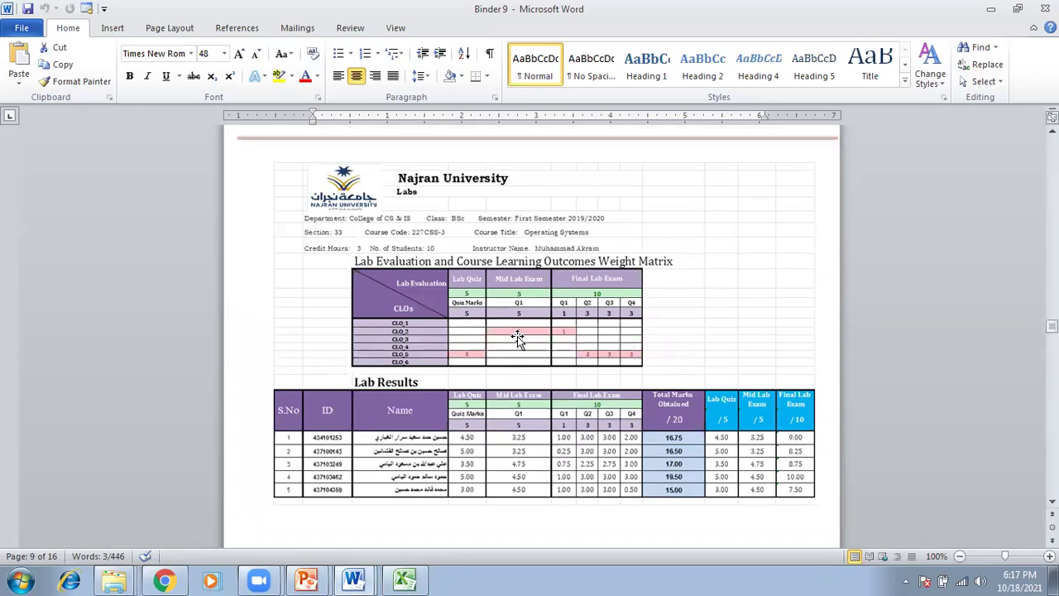
# Point out the "CLOs achievements by Students' Grades and CLOs survey" title page and view the CLOs achievement report following it
pyautogui.scroll(-15, 517, 336)
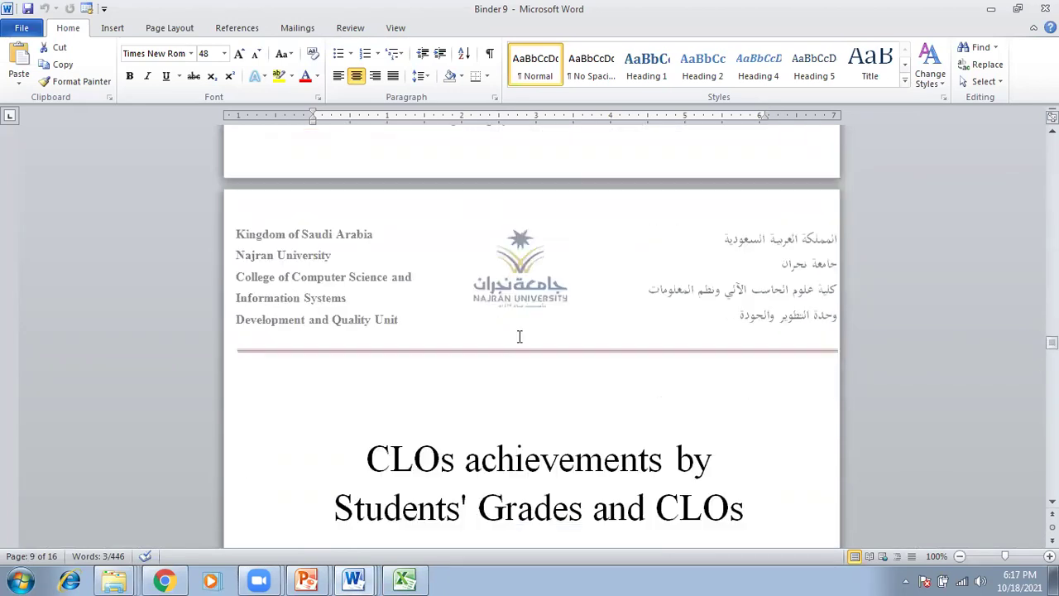
pyautogui.scroll(-2, 520, 336)
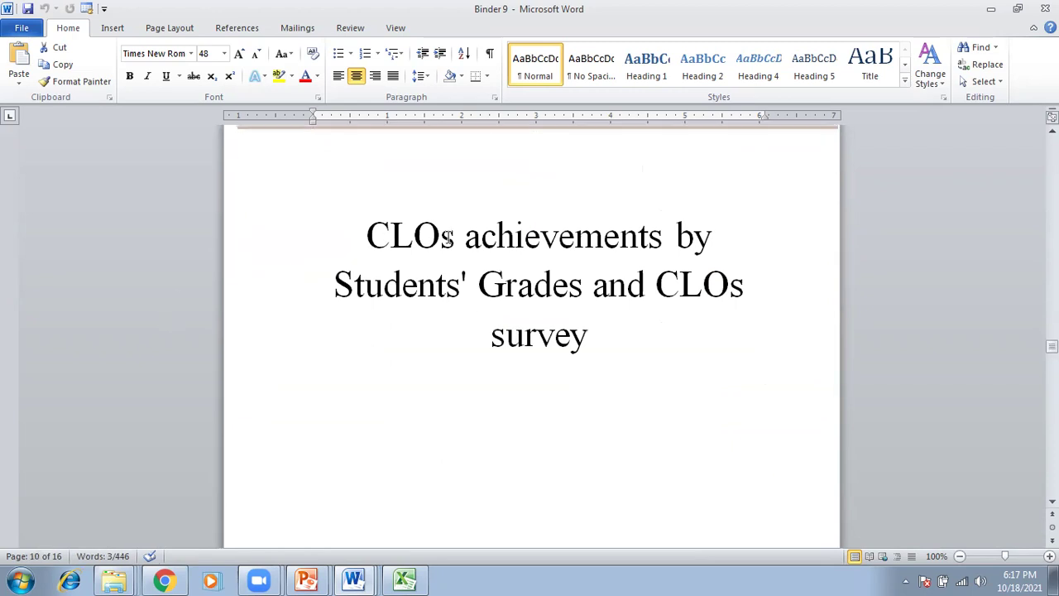
pyautogui.moveTo(367, 286); pyautogui.dragTo(629, 320)
pyautogui.click(480, 284)
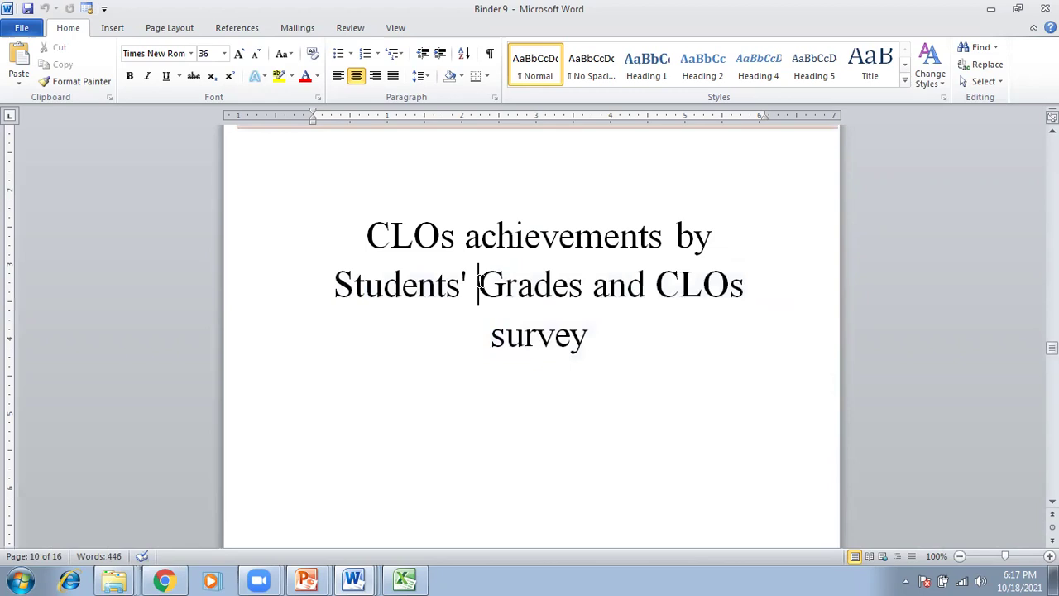
pyautogui.scroll(-4, 480, 281)
pyautogui.scroll(-20, 480, 281)
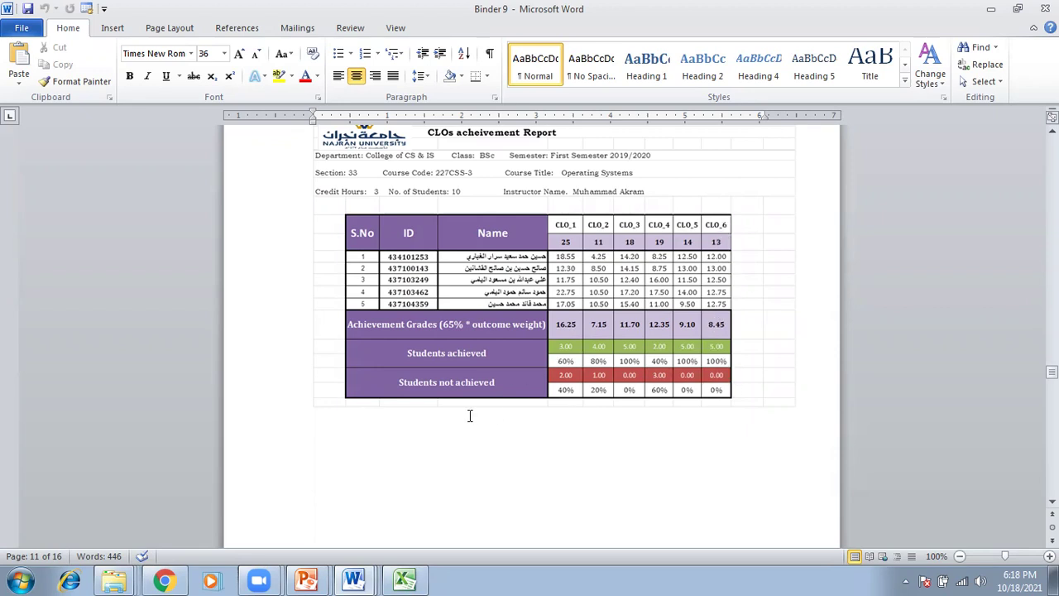
# Highlight the Students' CLO Surveys Report heading and the CLO_1 description in its table
pyautogui.scroll(-15, 470, 416)
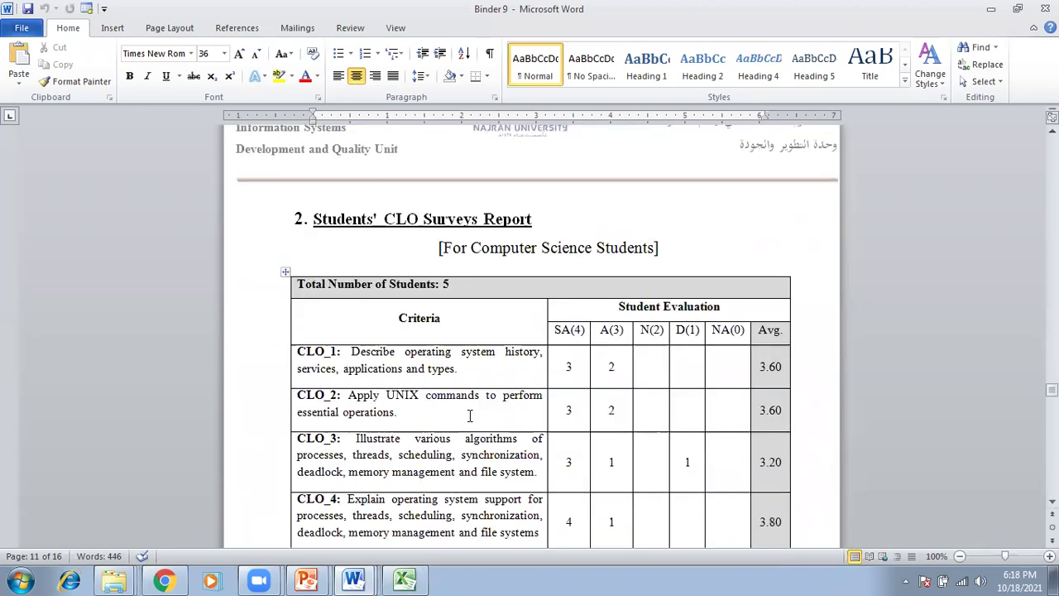
pyautogui.scroll(-1, 469, 416)
pyautogui.moveTo(345, 178); pyautogui.dragTo(524, 171)
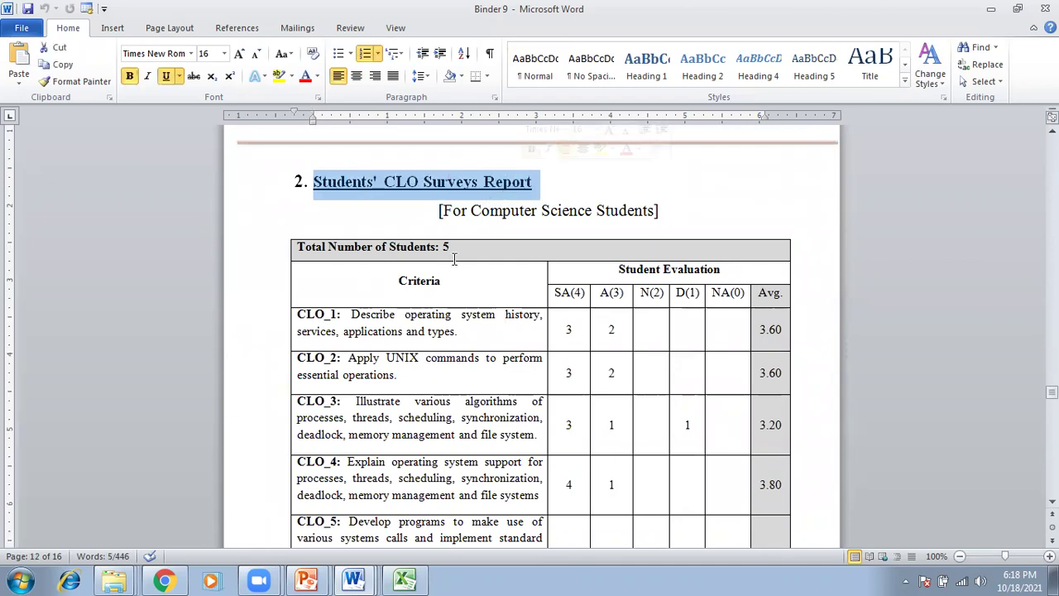
pyautogui.scroll(-1, 454, 260)
pyautogui.scroll(-1, 454, 260)
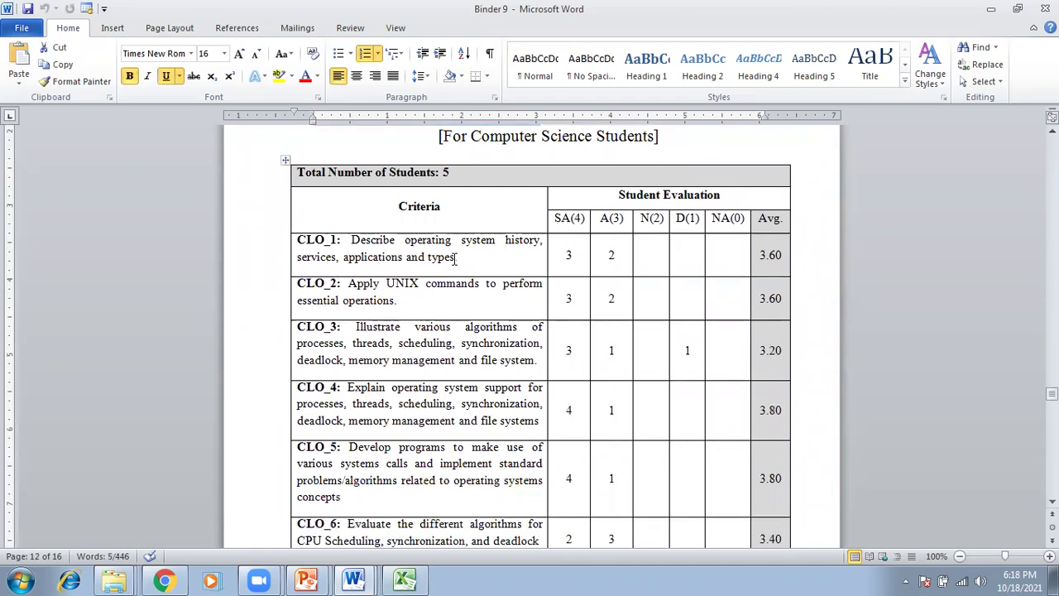
pyautogui.moveTo(300, 240); pyautogui.dragTo(439, 259)
pyautogui.click(439, 259)
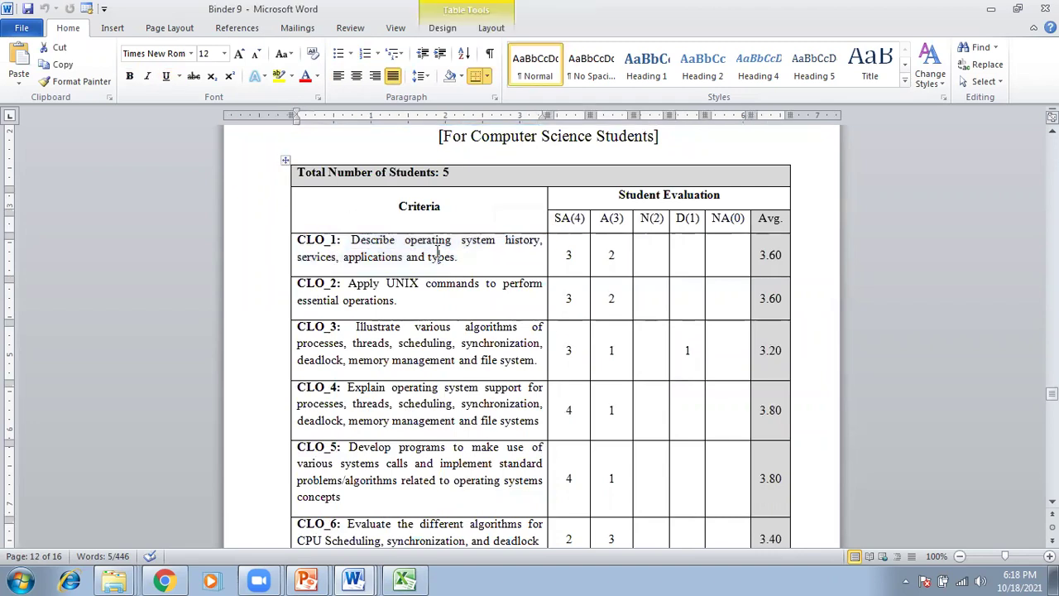
# Review the survey table, pointing out the total number of students and the responses for CLO_1 and CLO_2
pyautogui.scroll(-4, 368, 254)
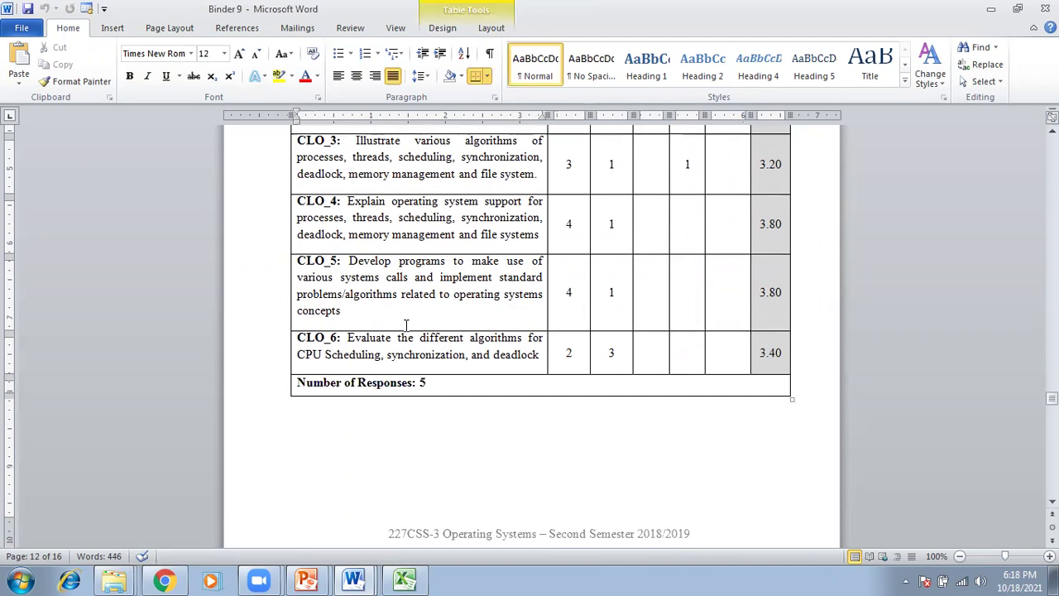
pyautogui.scroll(5, 406, 324)
pyautogui.scroll(-1, 439, 331)
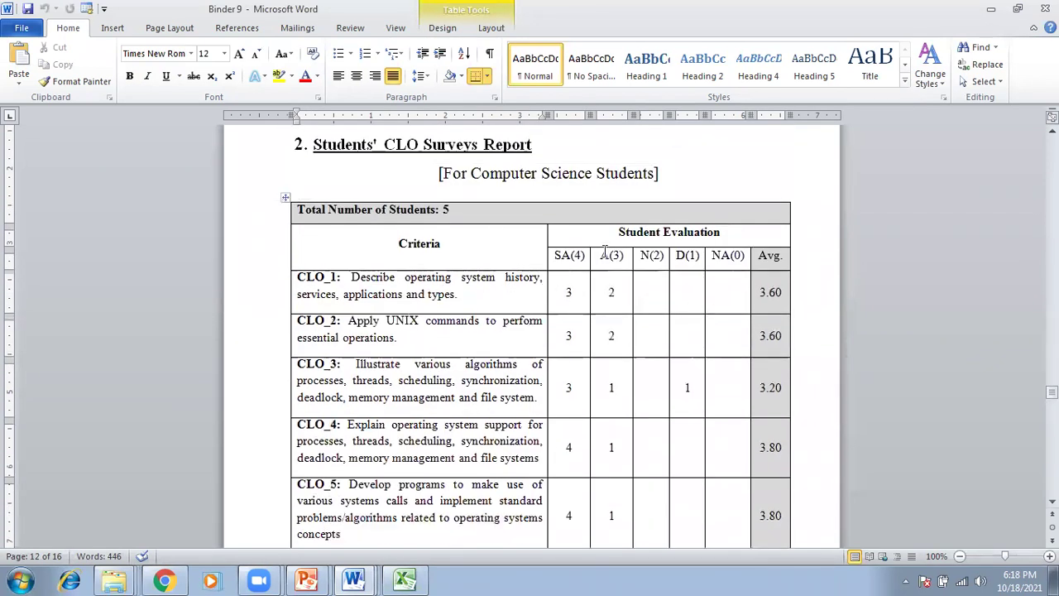
pyautogui.doubleClick(446, 210)
pyautogui.click(569, 292)
pyautogui.doubleClick(568, 292)
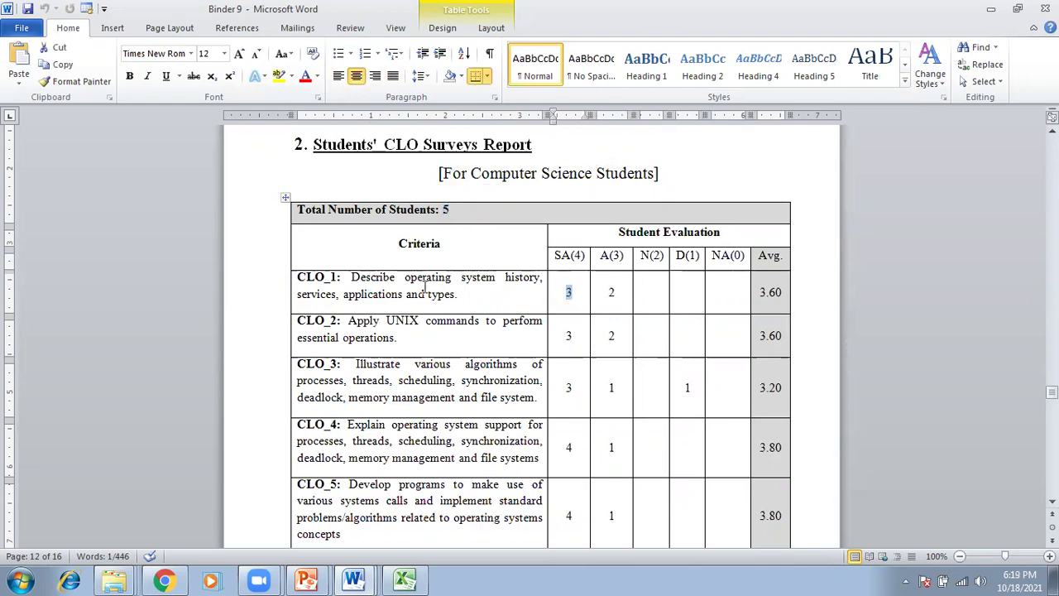
pyautogui.click(575, 293)
pyautogui.doubleClick(610, 292)
pyautogui.moveTo(397, 337); pyautogui.dragTo(342, 321)
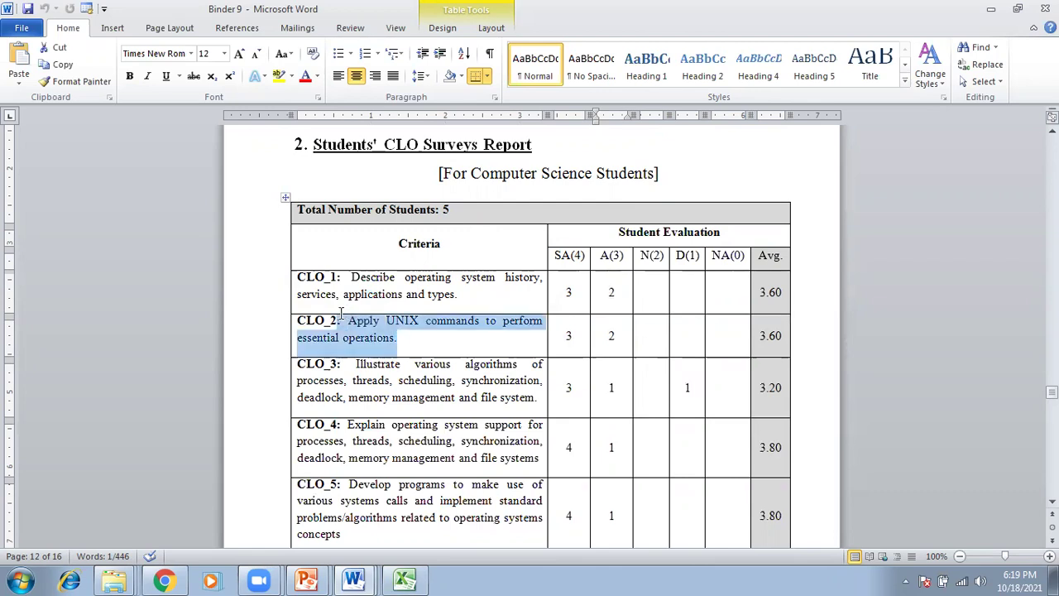
pyautogui.click(393, 338)
pyautogui.doubleClick(610, 336)
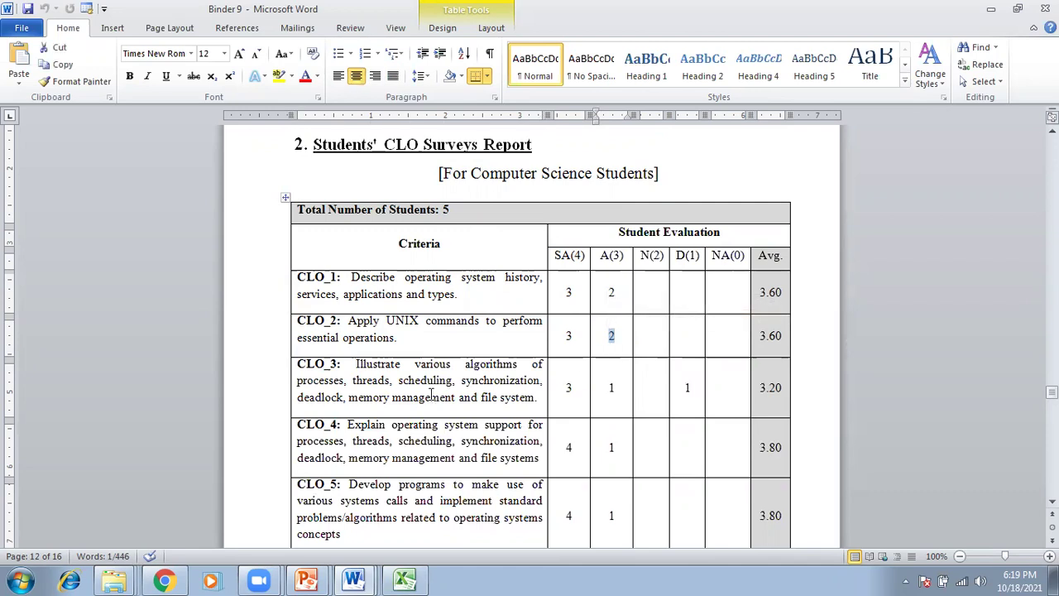
# Point out the CLO_3 survey responses, including the D(1) entry, and highlight the Avg. column
pyautogui.keyDown('ctrl'); pyautogui.doubleClick(567, 392); pyautogui.keyUp('ctrl')
pyautogui.click(611, 389)
pyautogui.doubleClick(687, 388)
pyautogui.press('Delete')
pyautogui.hotkey('ctrl', 'z')
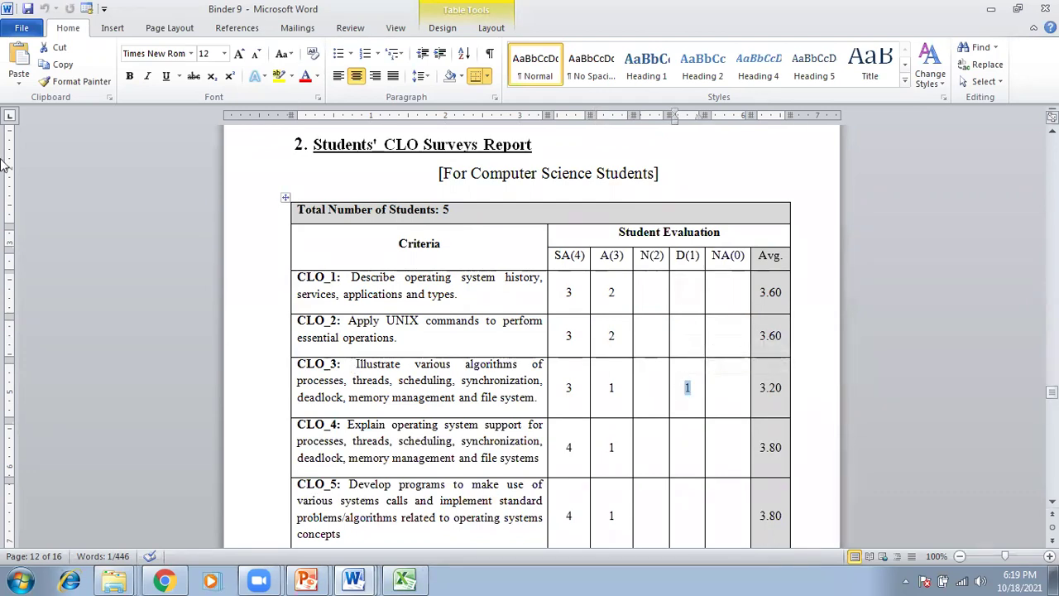
pyautogui.moveTo(760, 255); pyautogui.dragTo(787, 497)
pyautogui.scroll(-5, 626, 348)
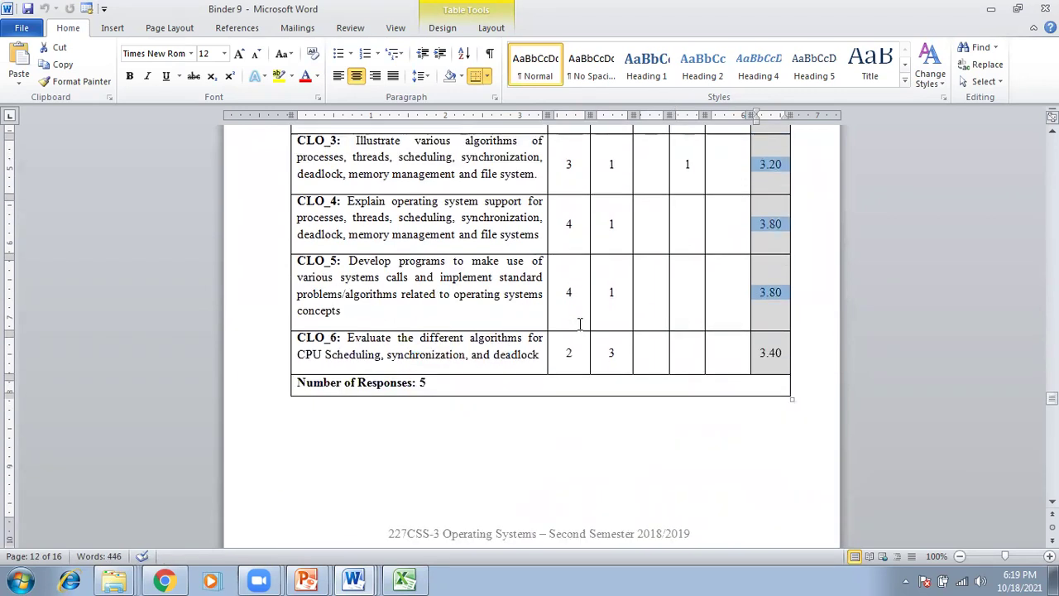
# Review the Summary of the Achievements table, pointing out the Survey Responses and Students Performance columns
pyautogui.scroll(-18, 581, 322)
pyautogui.scroll(-2, 577, 327)
pyautogui.scroll(5, 579, 325)
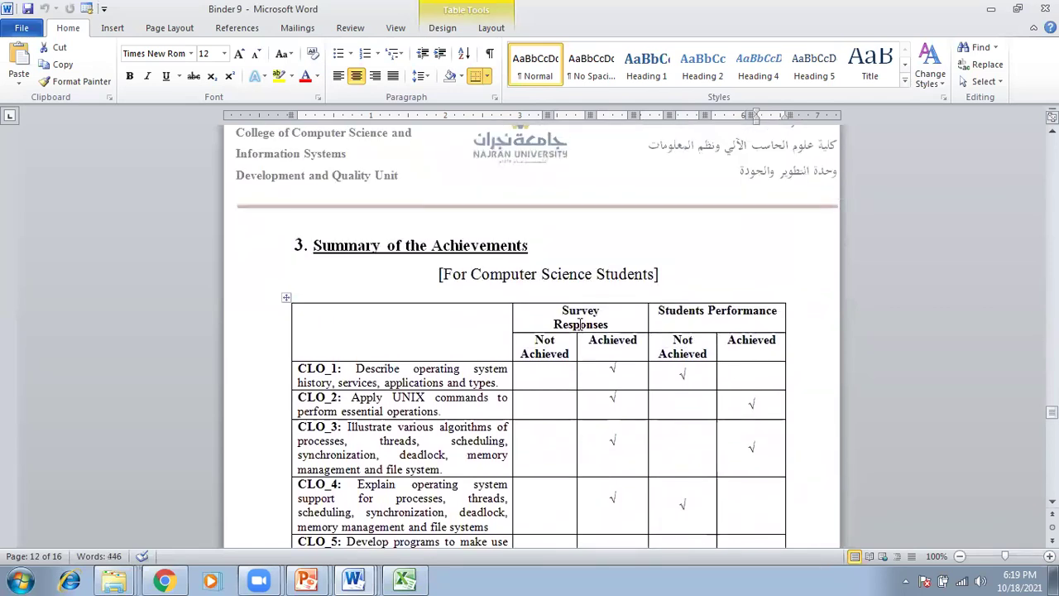
pyautogui.moveTo(377, 246); pyautogui.dragTo(612, 514)
pyautogui.scroll(-2, 558, 240)
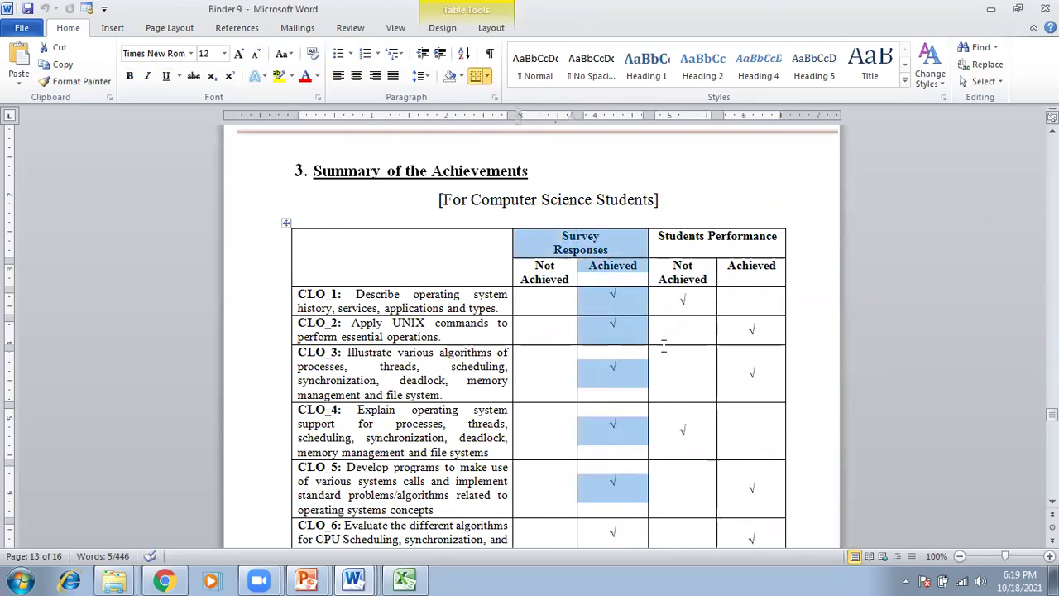
pyautogui.click(678, 238)
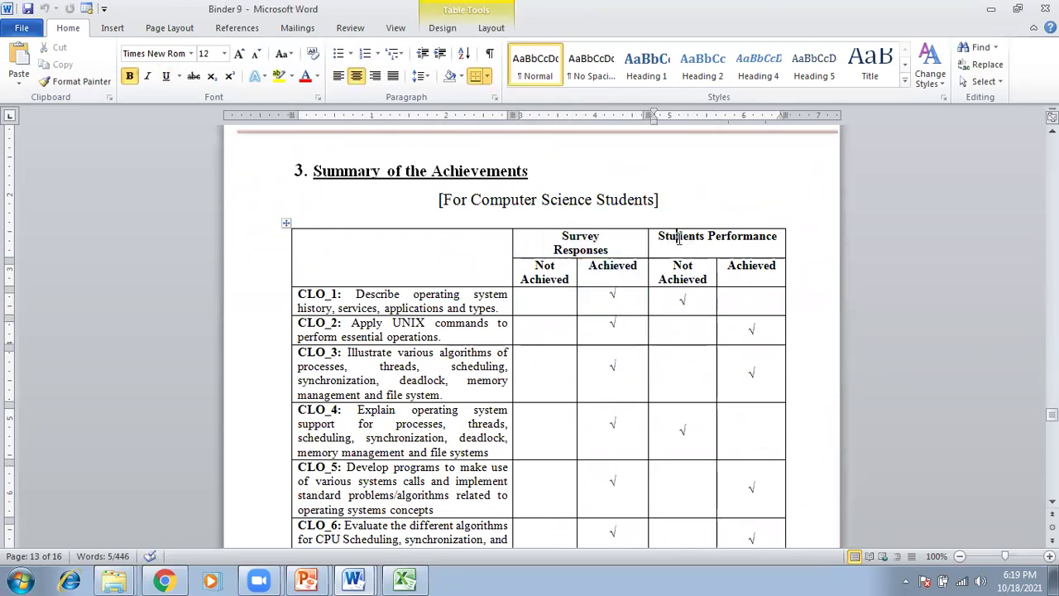
# Point out the CLO_1 description in the Summary of the Achievements table, along with its Survey Responses and Students Performance marks
pyautogui.scroll(-1, 675, 261)
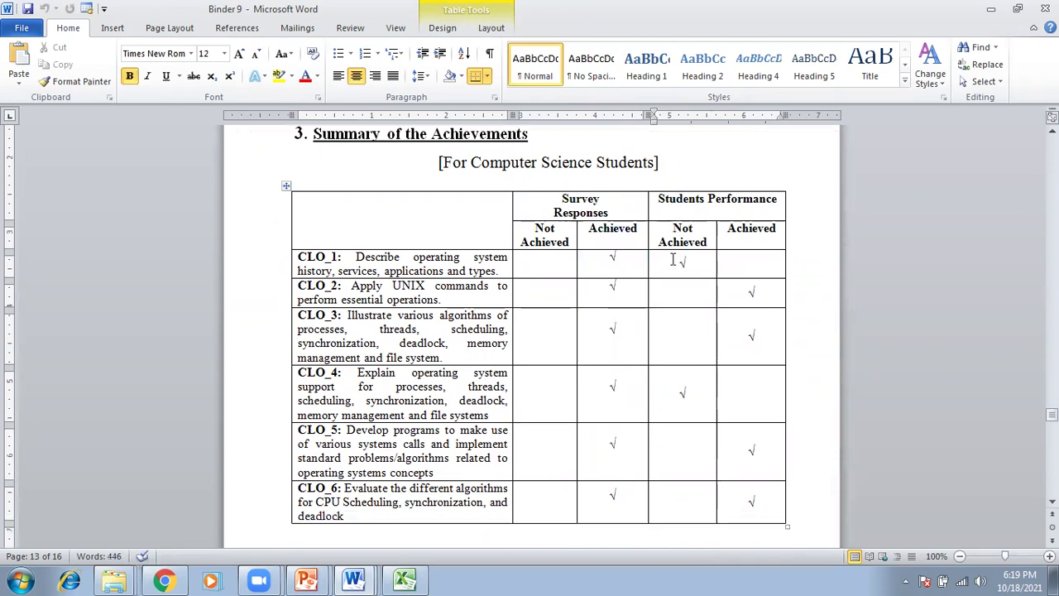
pyautogui.moveTo(298, 257); pyautogui.dragTo(499, 266)
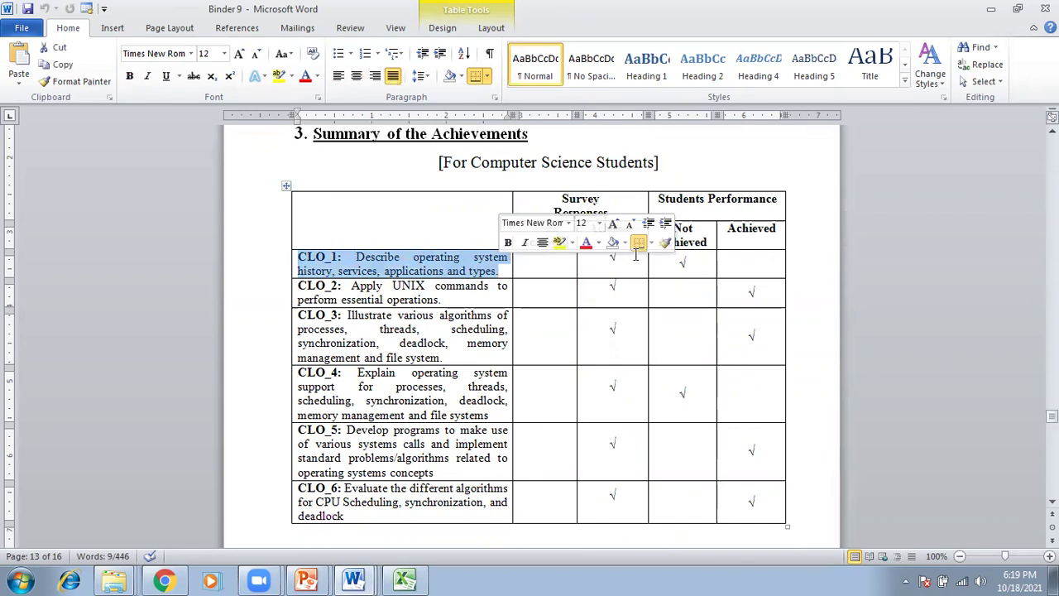
pyautogui.click(629, 258)
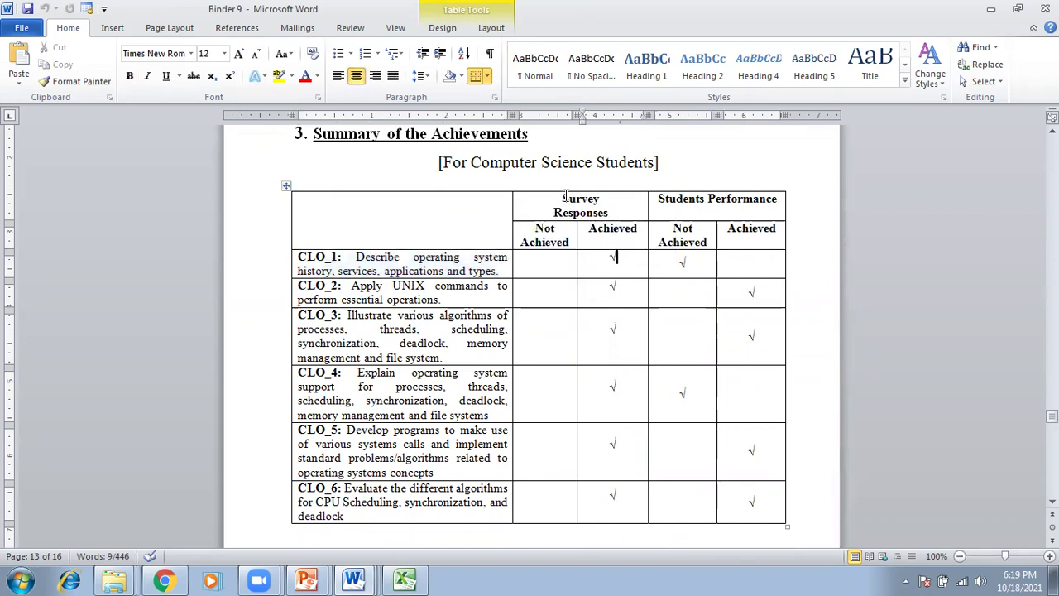
pyautogui.moveTo(562, 198); pyautogui.dragTo(609, 213)
pyautogui.click(682, 264)
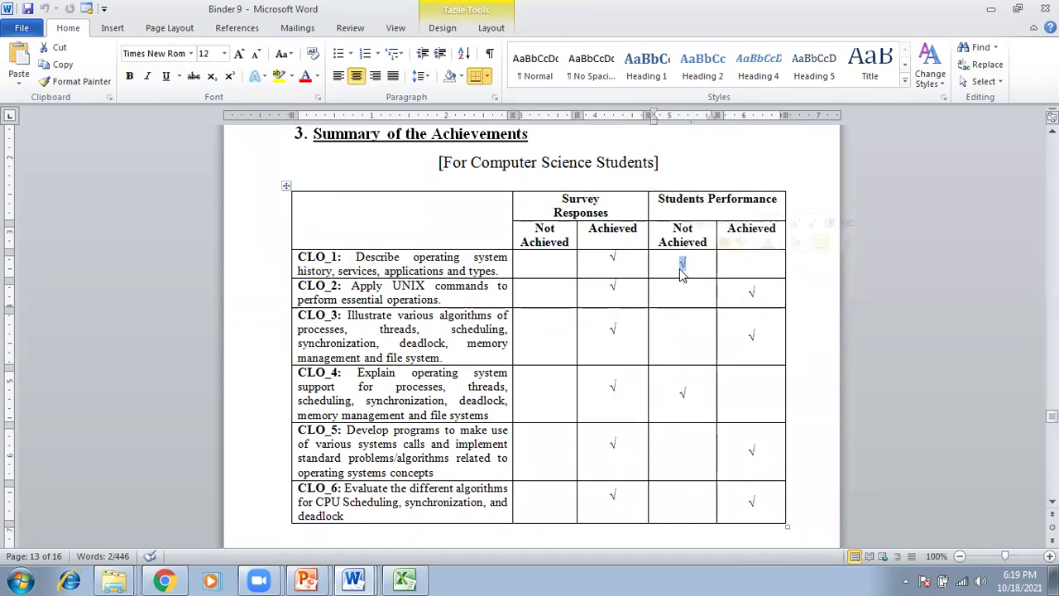
# Compare the CLO_1 Students Performance mark with the students achieved percentages in the section's CLO grade sheet
pyautogui.scroll(3, 503, 329)
pyautogui.scroll(20, 502, 328)
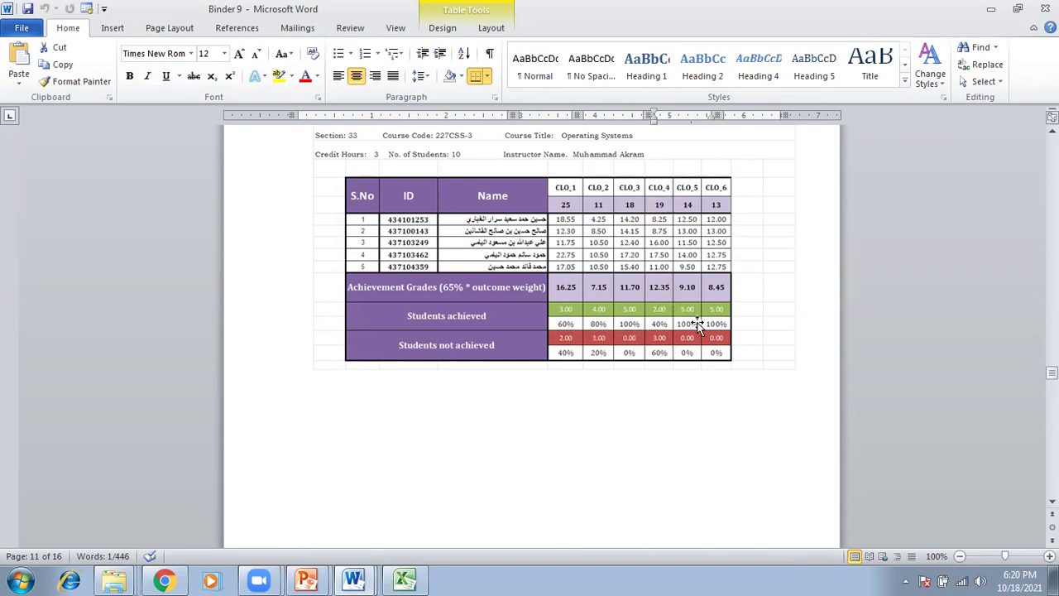
pyautogui.scroll(-20, 555, 295)
pyautogui.scroll(-15, 555, 295)
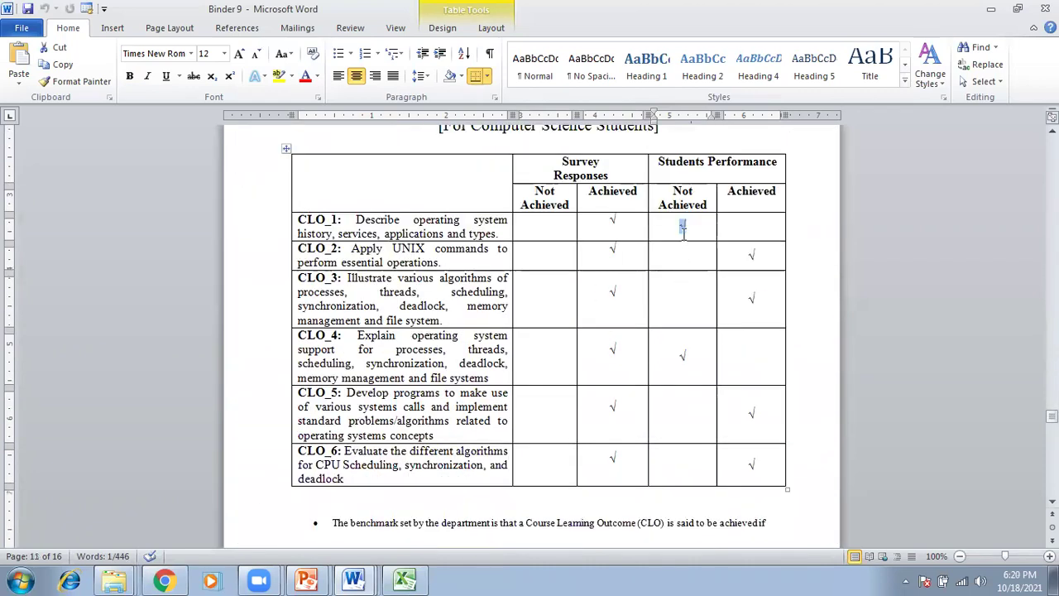
pyautogui.click(679, 226)
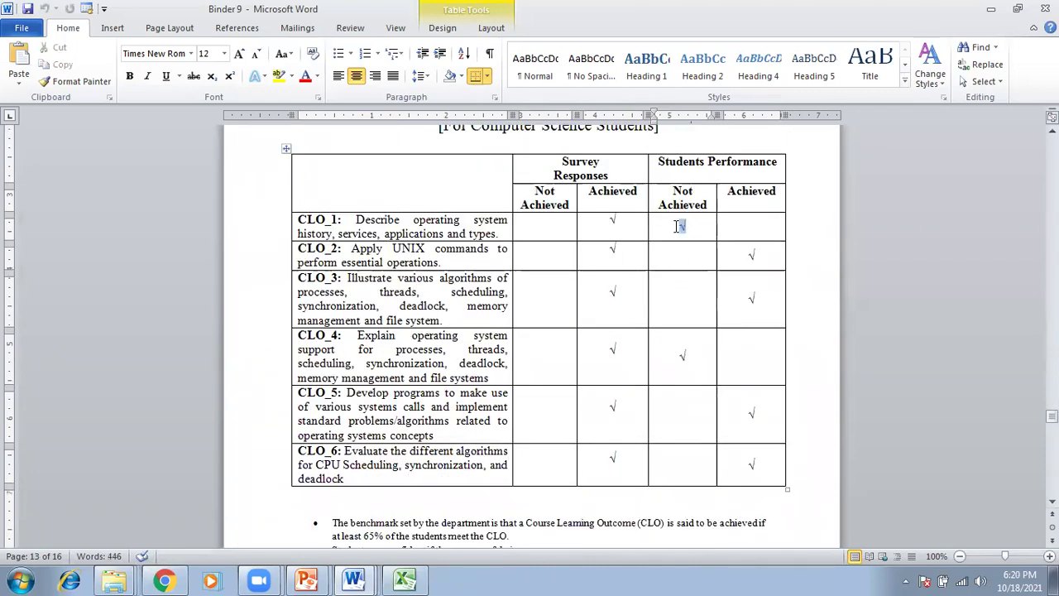
# Highlight the CLO_4 row's Not Achieved mark and point out the Achieved performance marks for CLO_2 and CLO_3
pyautogui.moveTo(687, 356); pyautogui.dragTo(425, 349)
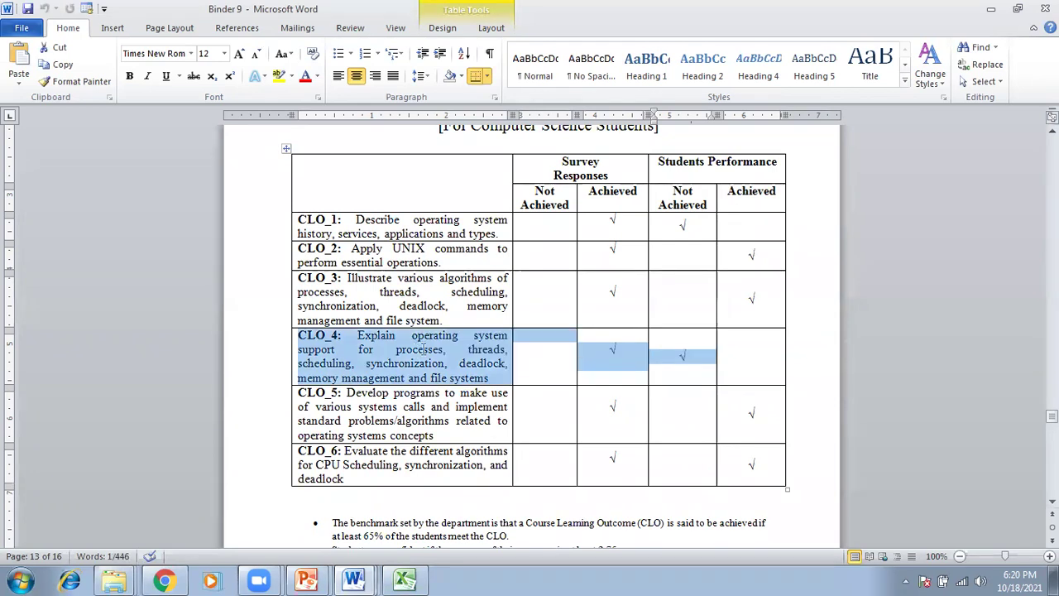
pyautogui.click(681, 354)
pyautogui.moveTo(681, 355); pyautogui.dragTo(701, 355)
pyautogui.click(749, 256)
pyautogui.click(754, 300)
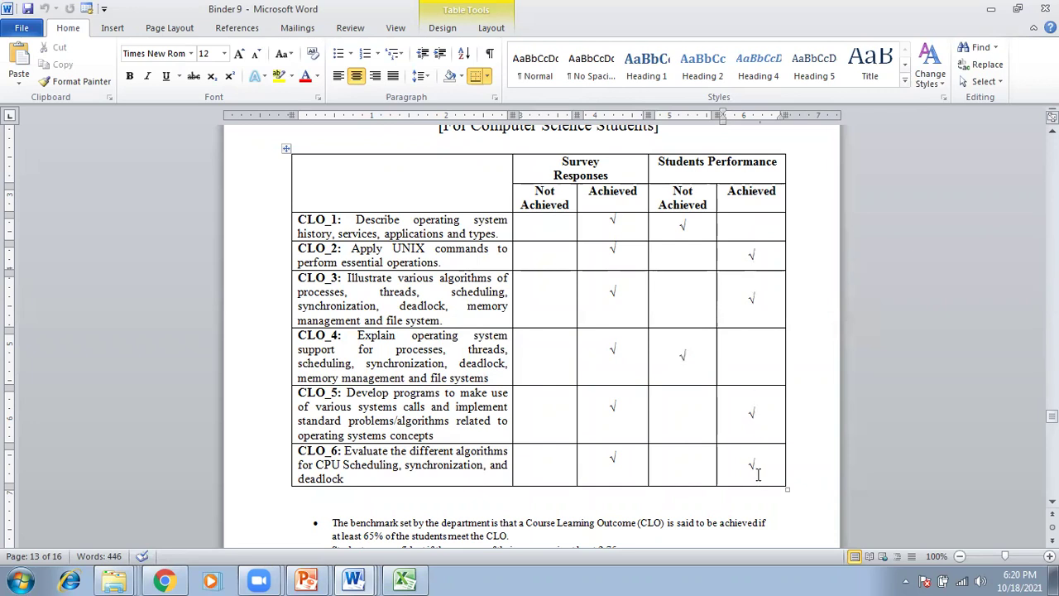
# Highlight the Achieved column under Survey Responses for CLO_1 to CLO_6 and view the benchmark notes below the table
pyautogui.moveTo(615, 226); pyautogui.dragTo(620, 455)
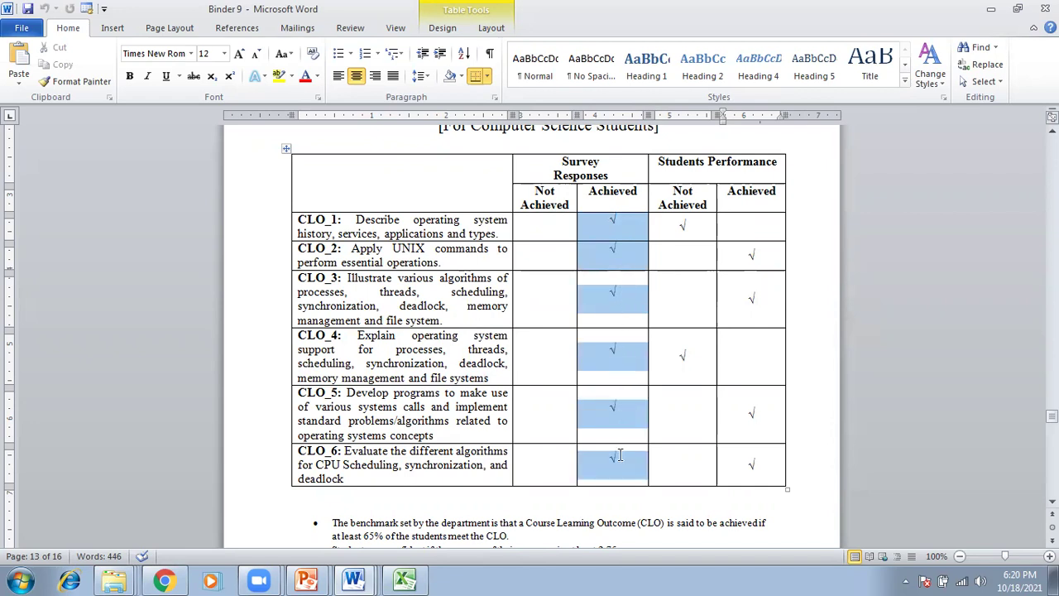
pyautogui.click(431, 341)
pyautogui.scroll(-2, 431, 340)
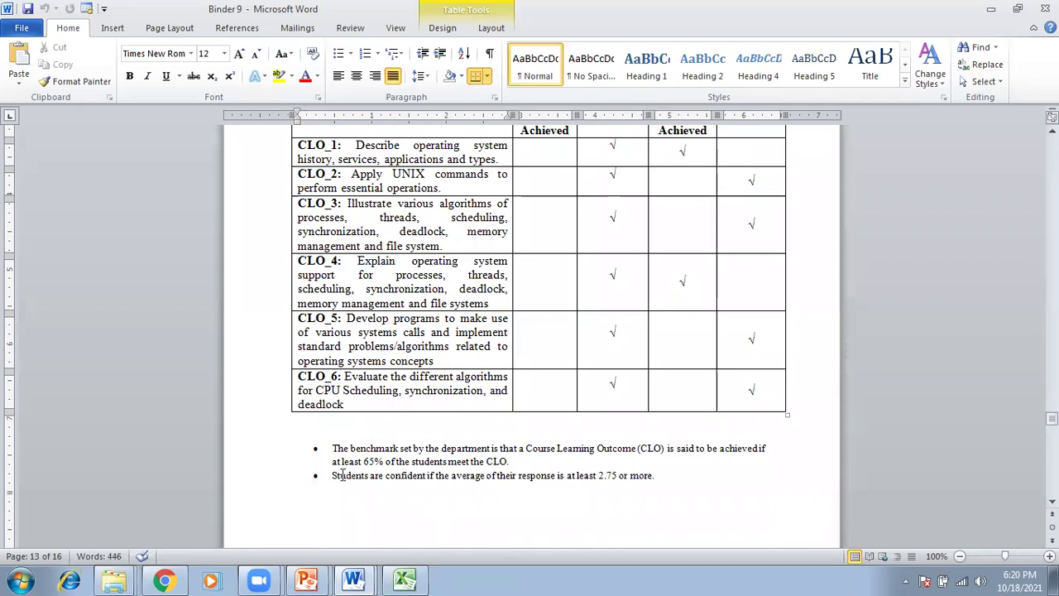
# Highlight the Avg. values for CLO_1 to CLO_6 in the student survey table
pyautogui.scroll(18, 459, 346)
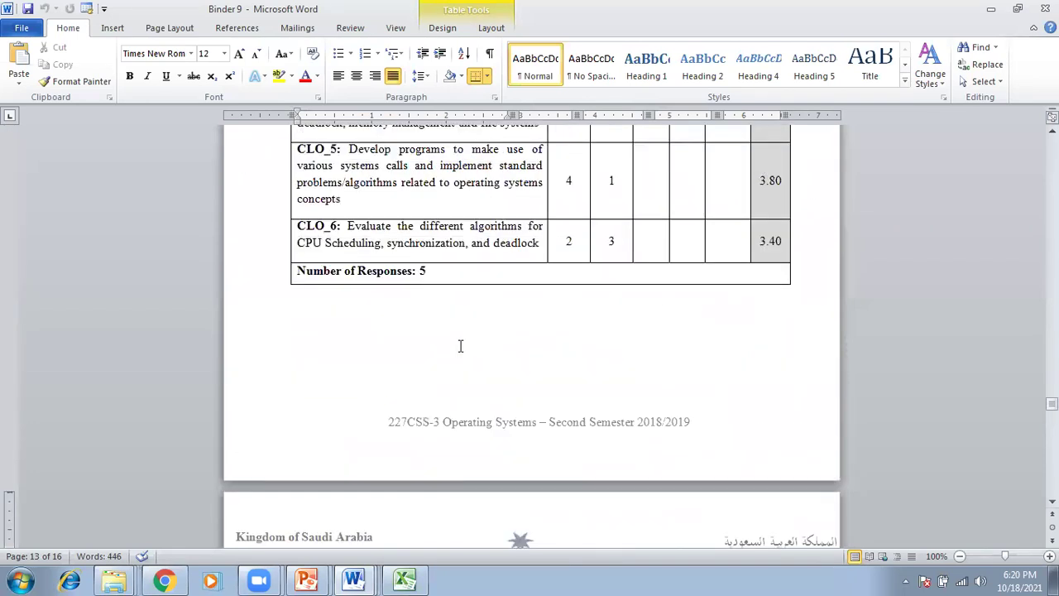
pyautogui.scroll(-1, 460, 346)
pyautogui.moveTo(781, 180); pyautogui.dragTo(780, 466)
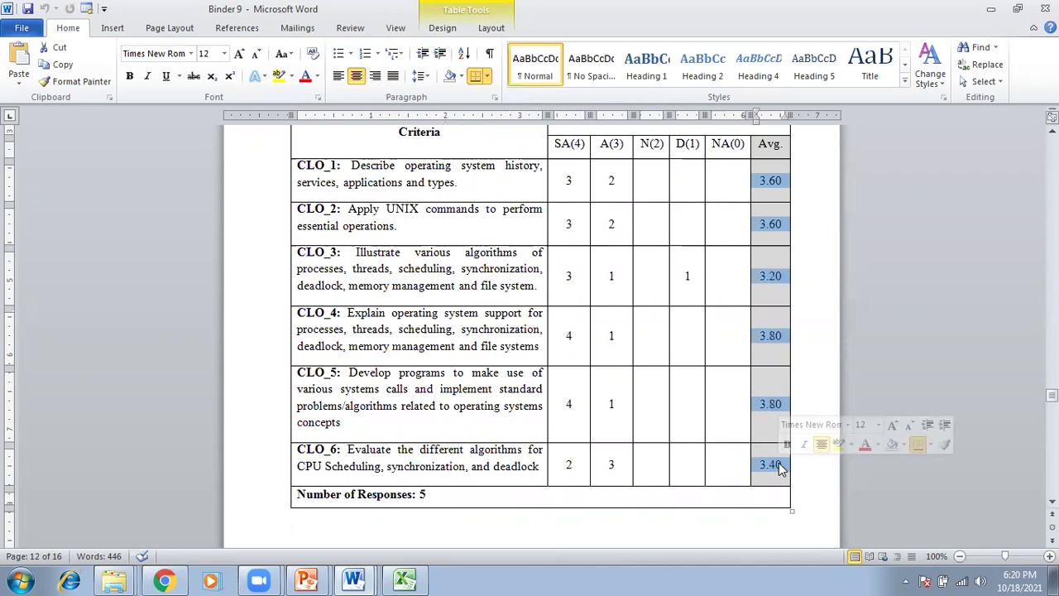
pyautogui.click(780, 465)
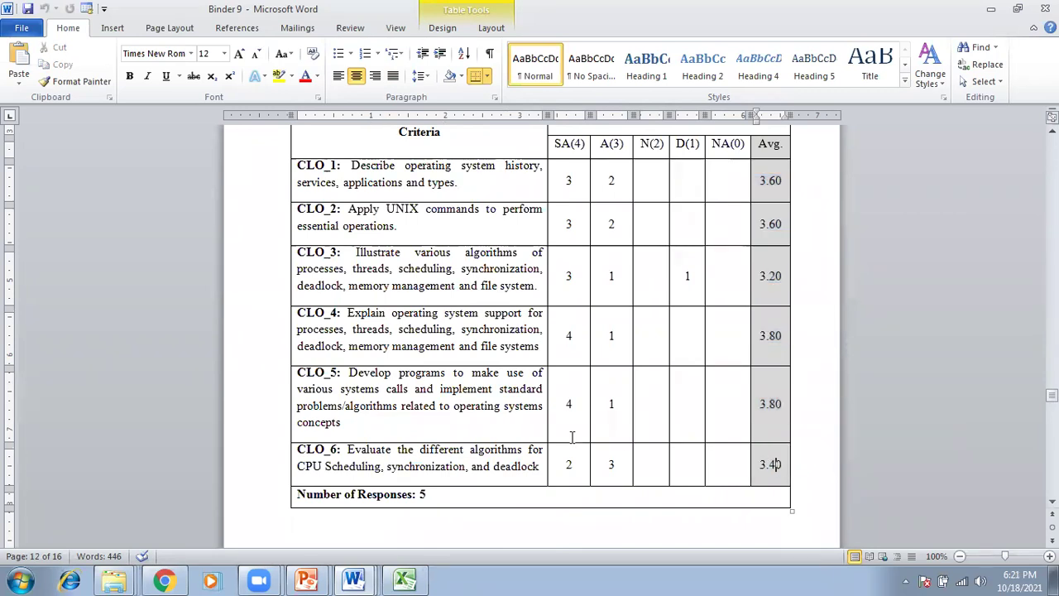
pyautogui.moveTo(763, 180); pyautogui.dragTo(780, 470)
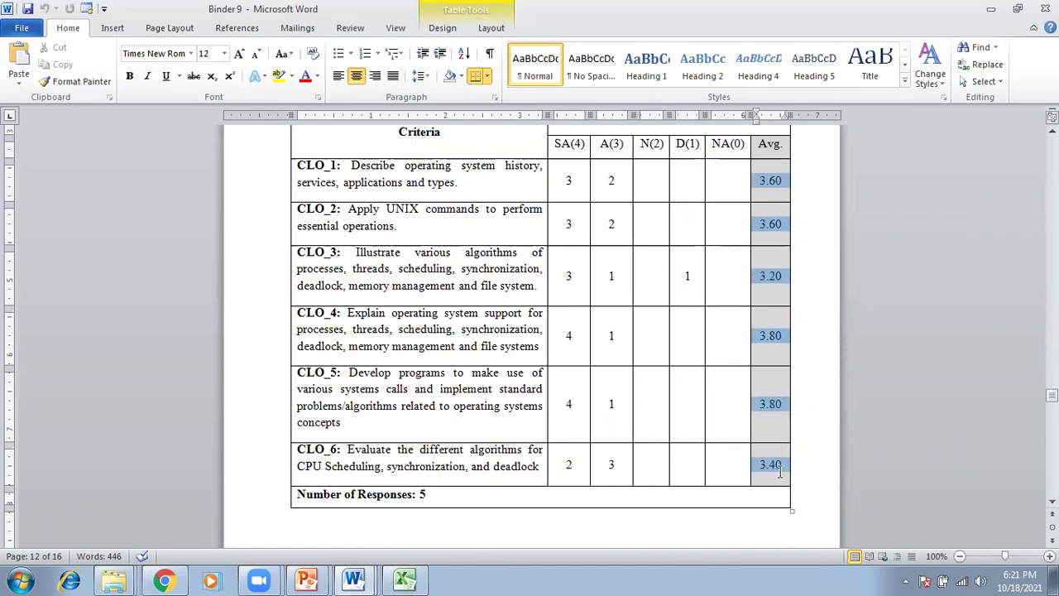
pyautogui.moveTo(779, 470); pyautogui.dragTo(780, 466)
# Highlight the title of the Program Learning Outcome (PLO)/Student Outcomes (SO) achievement section and bring up its CLO-to-SO table
pyautogui.scroll(-20, 371, 358)
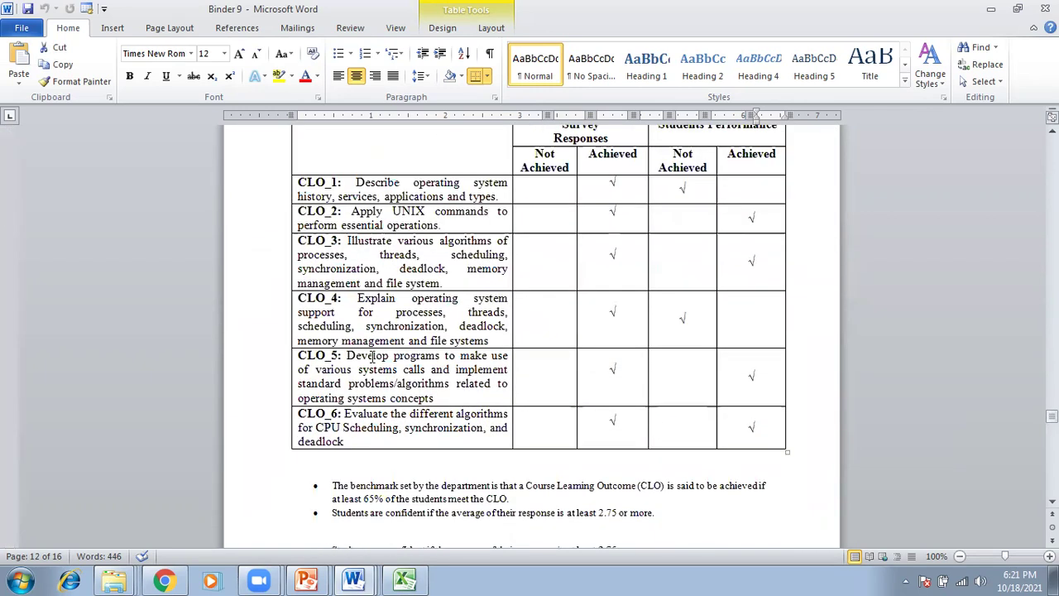
pyautogui.scroll(-10, 372, 361)
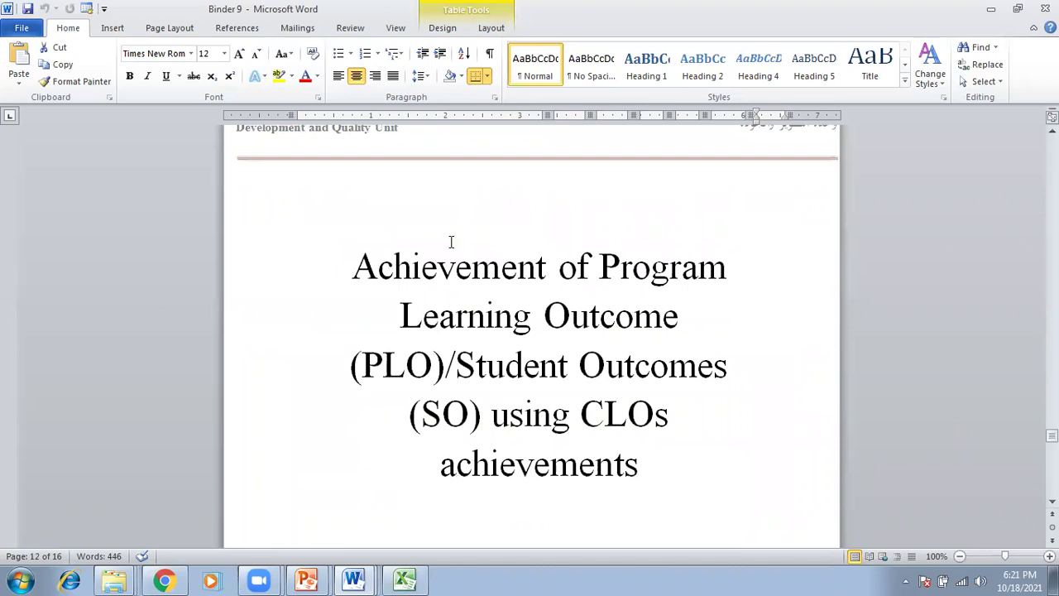
pyautogui.moveTo(364, 269); pyautogui.dragTo(539, 354)
pyautogui.scroll(-15, 518, 349)
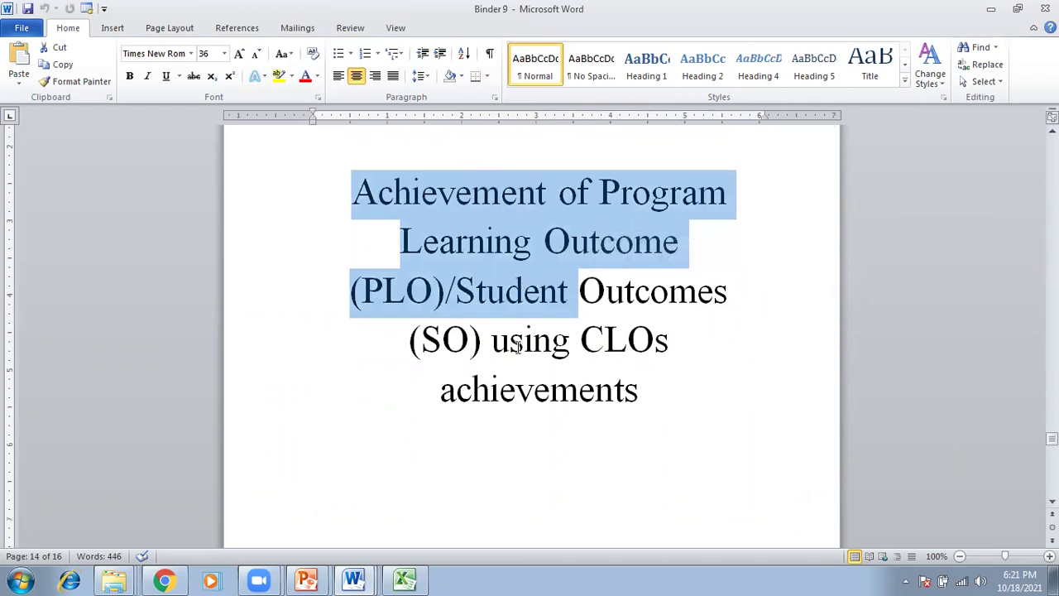
pyautogui.scroll(-3, 515, 335)
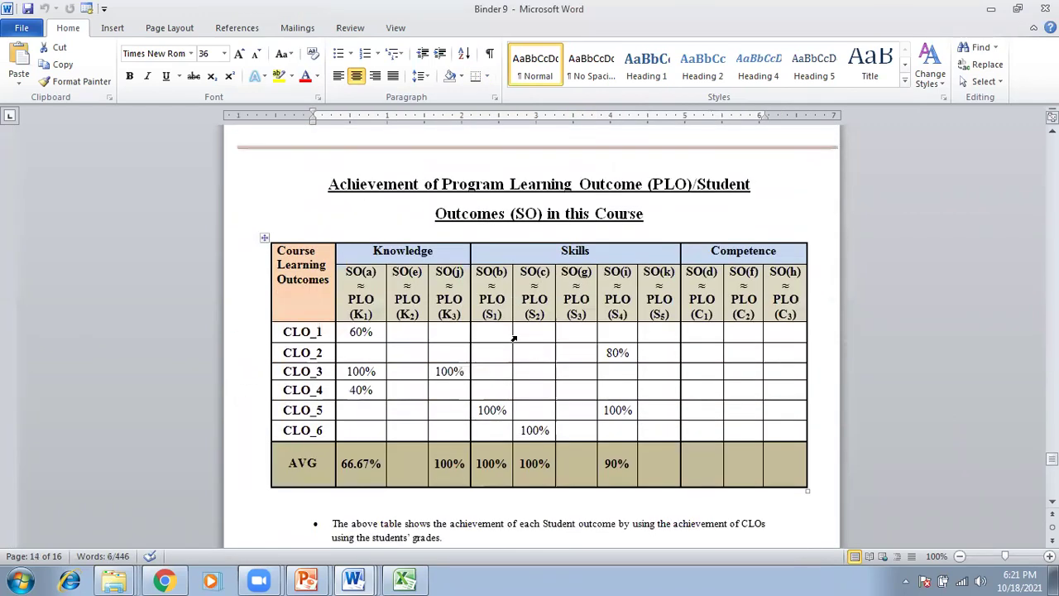